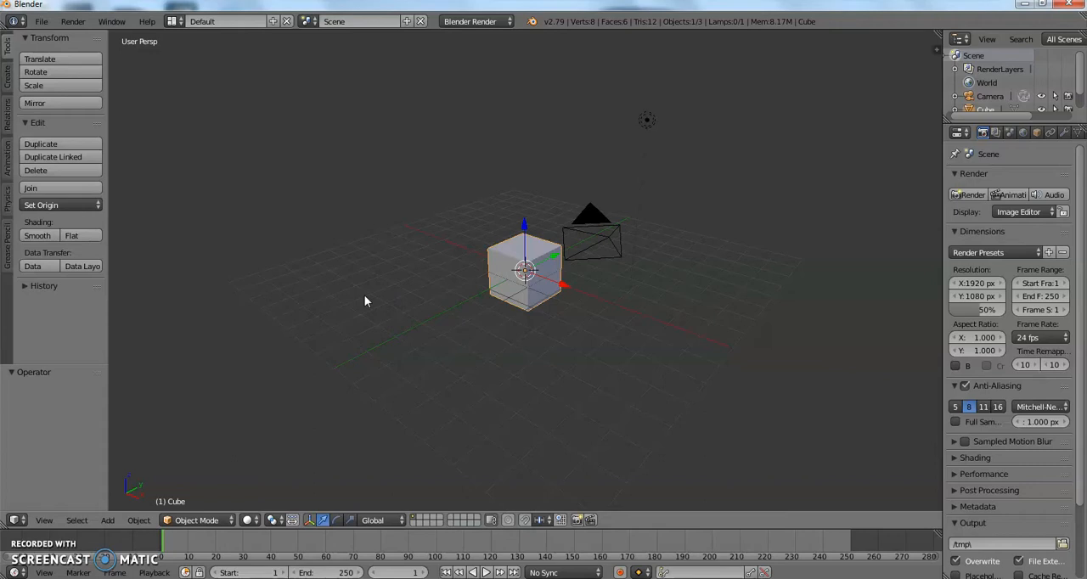
Delete the default cube from the scene.
scroll(364, 300, "up", 3)
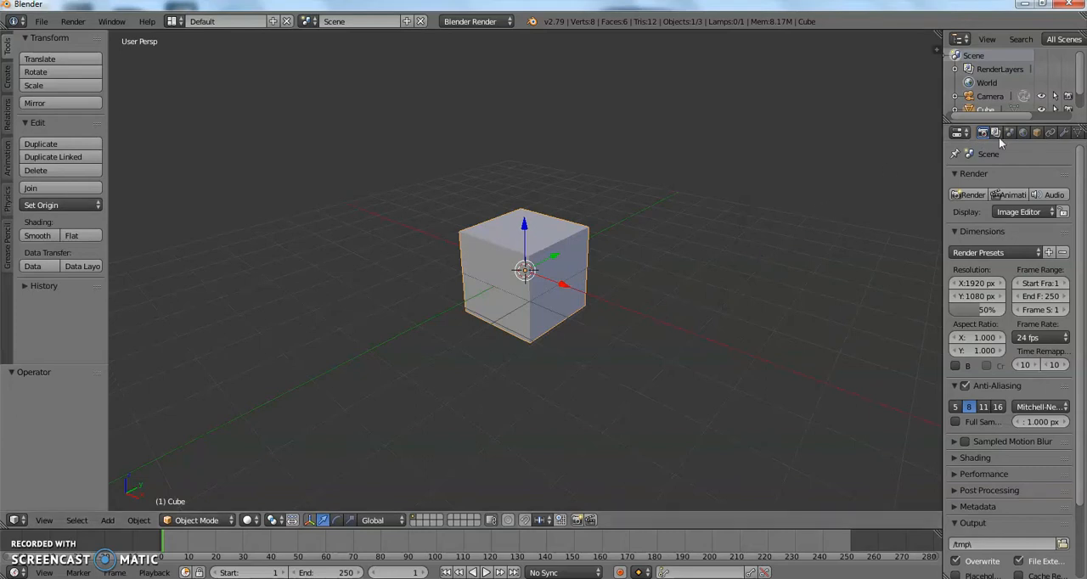
scroll(994, 97, "down", 1)
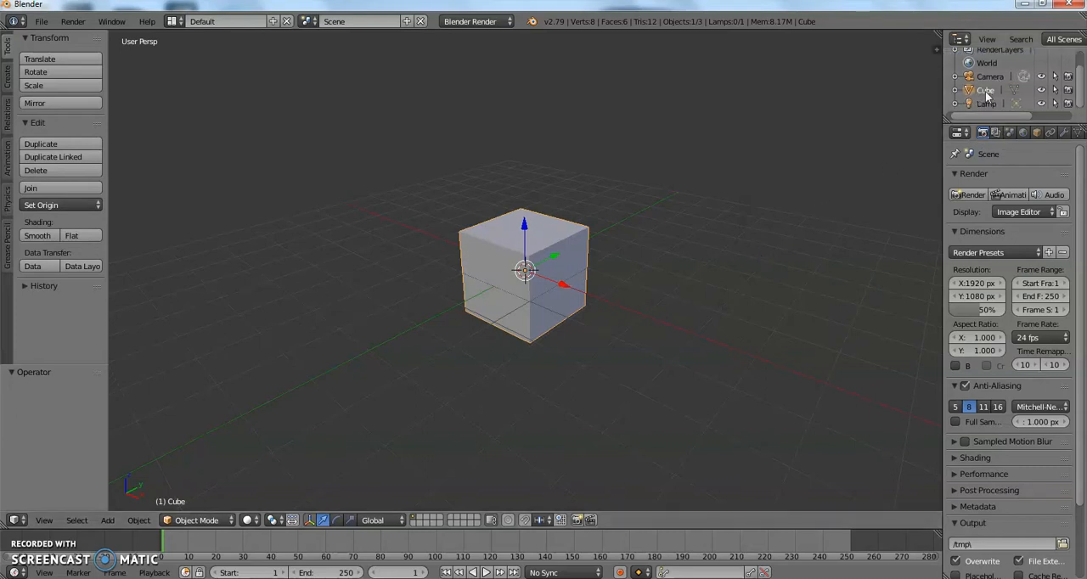
key("x")
left_click(640, 324)
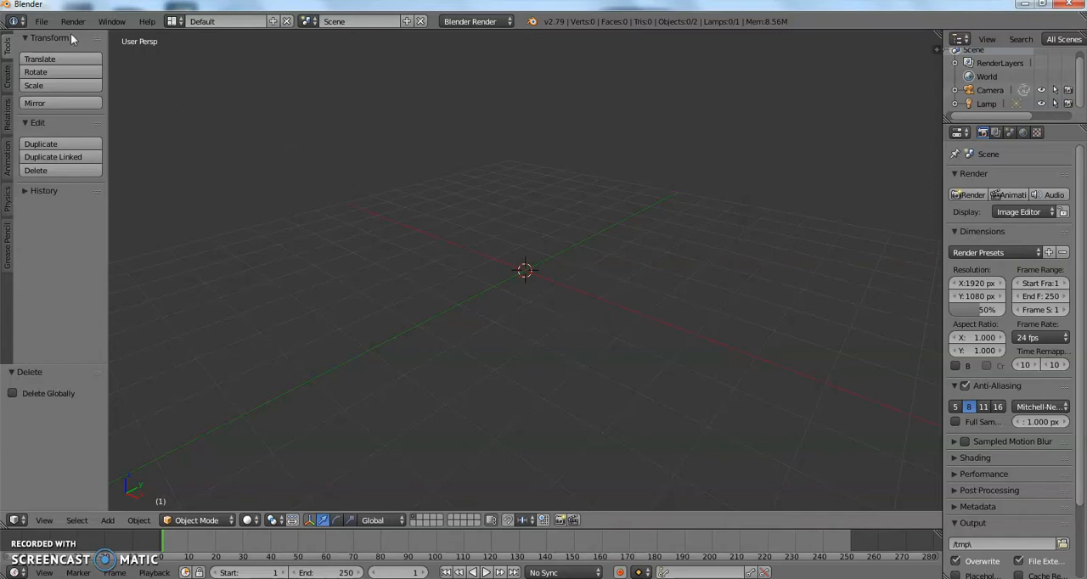
left_click(40, 21)
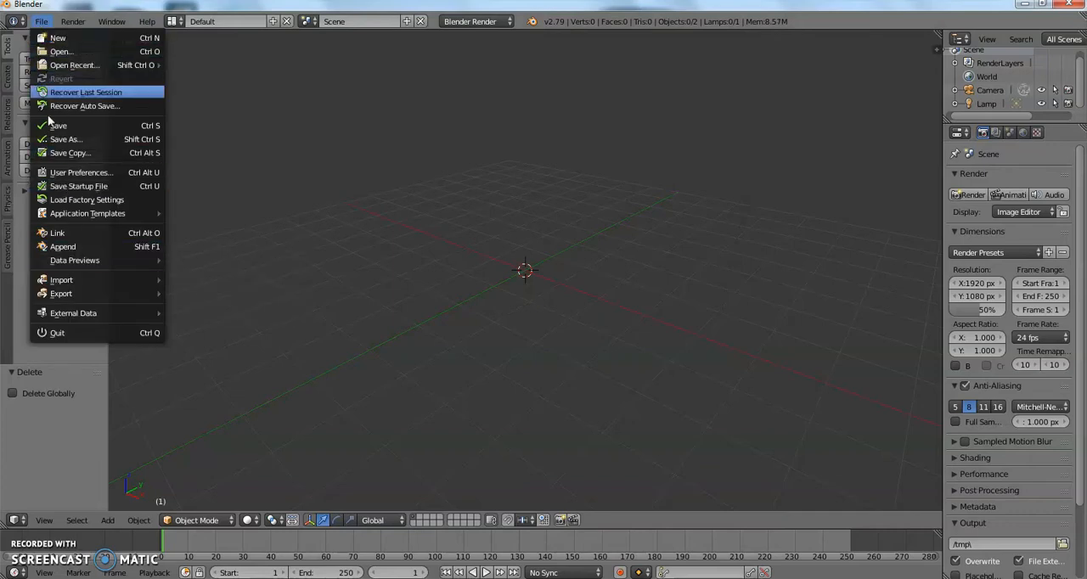
mouse_move(74, 282)
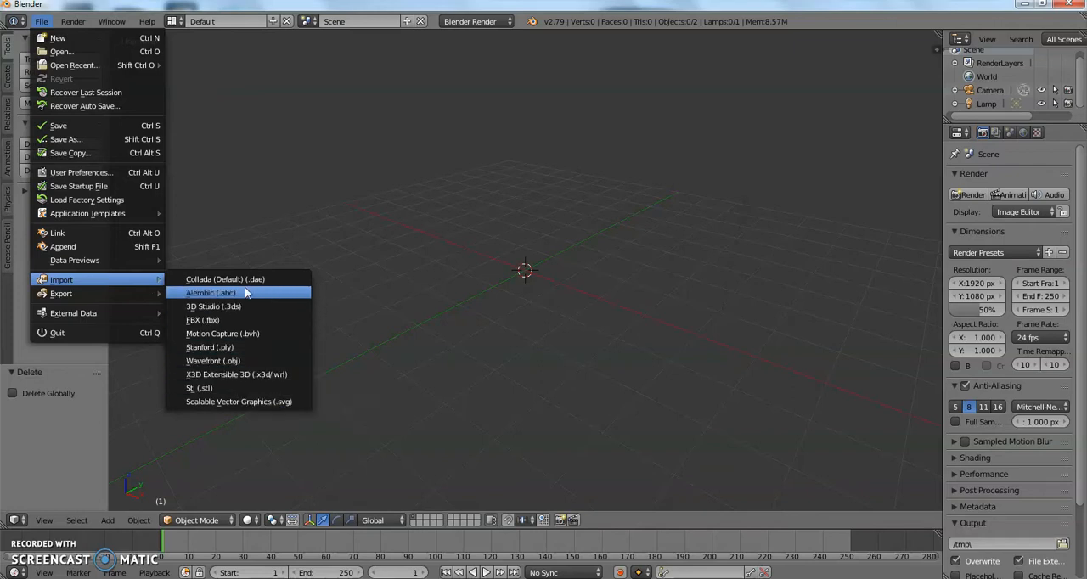
left_click(39, 24)
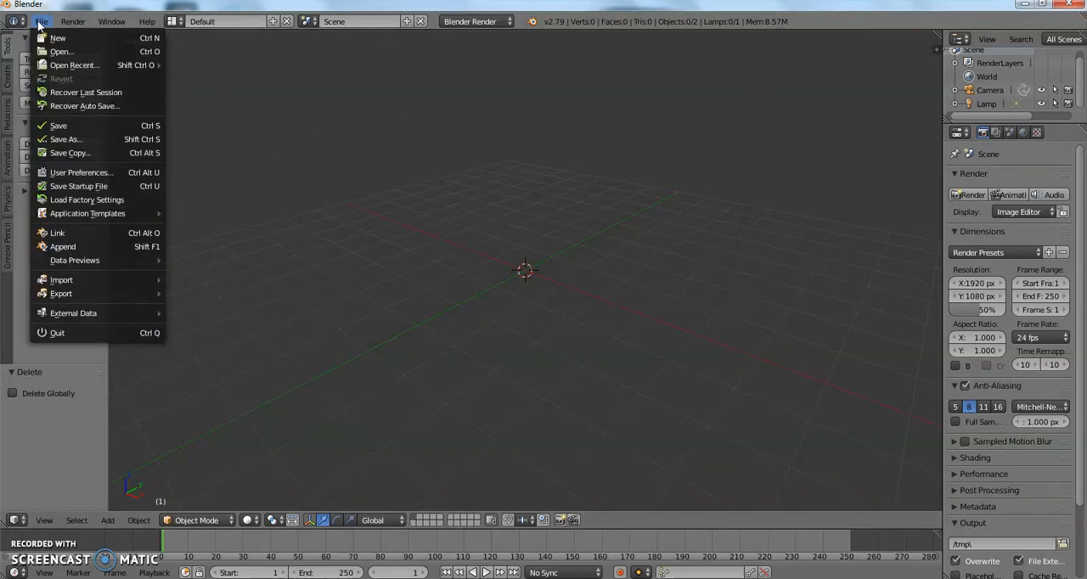
mouse_move(90, 282)
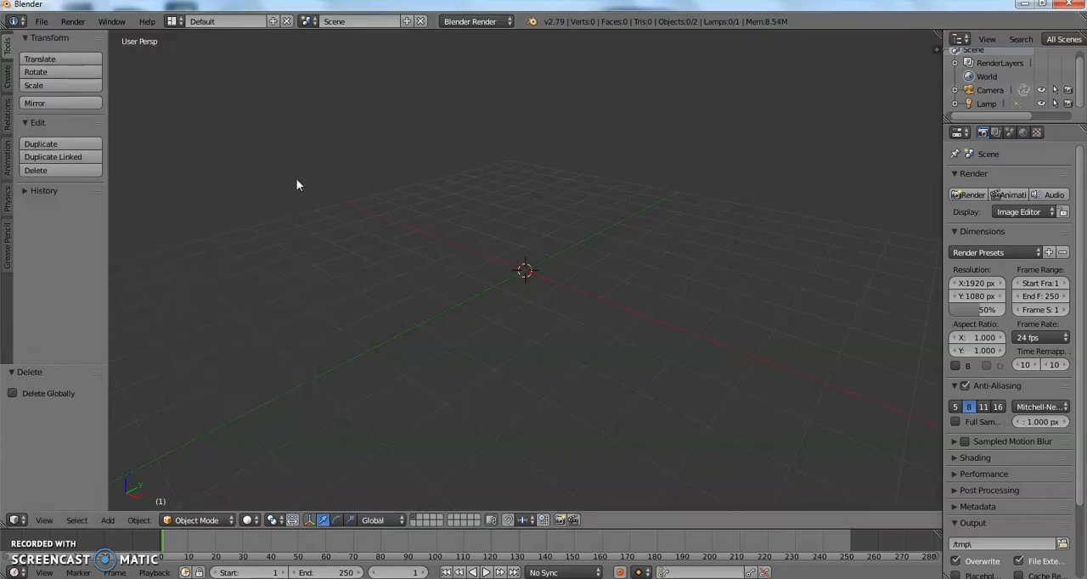
Add a UV sphere at the centre of the scene.
left_click(7, 85)
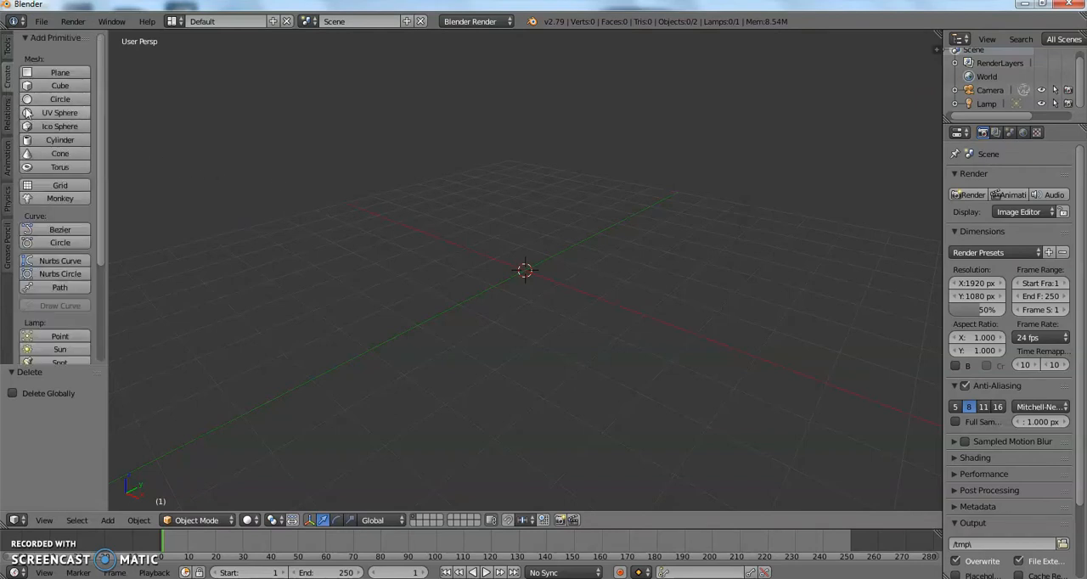
left_click(51, 113)
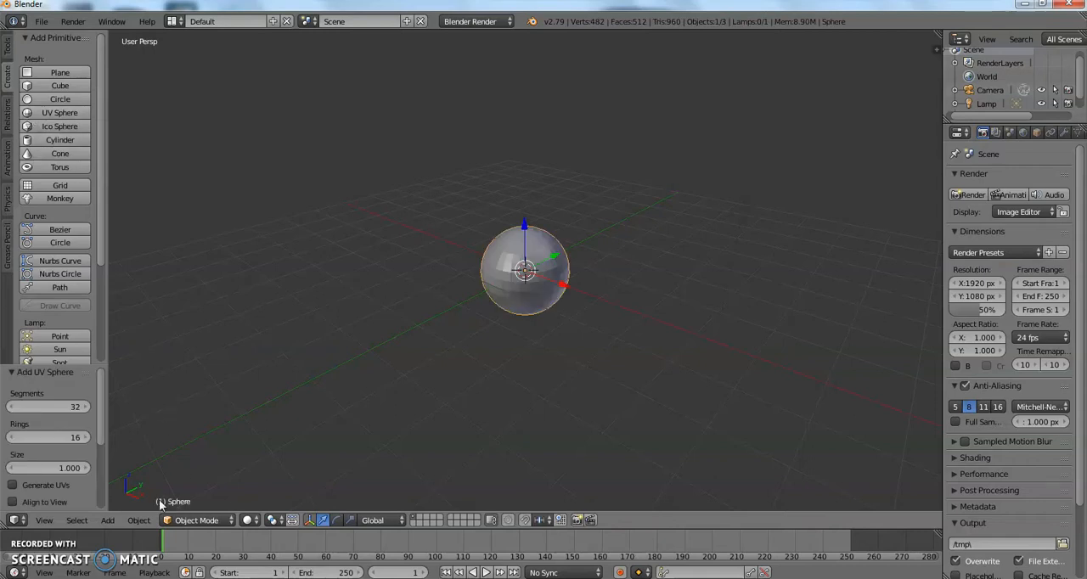
scroll(1003, 84, "down", 1)
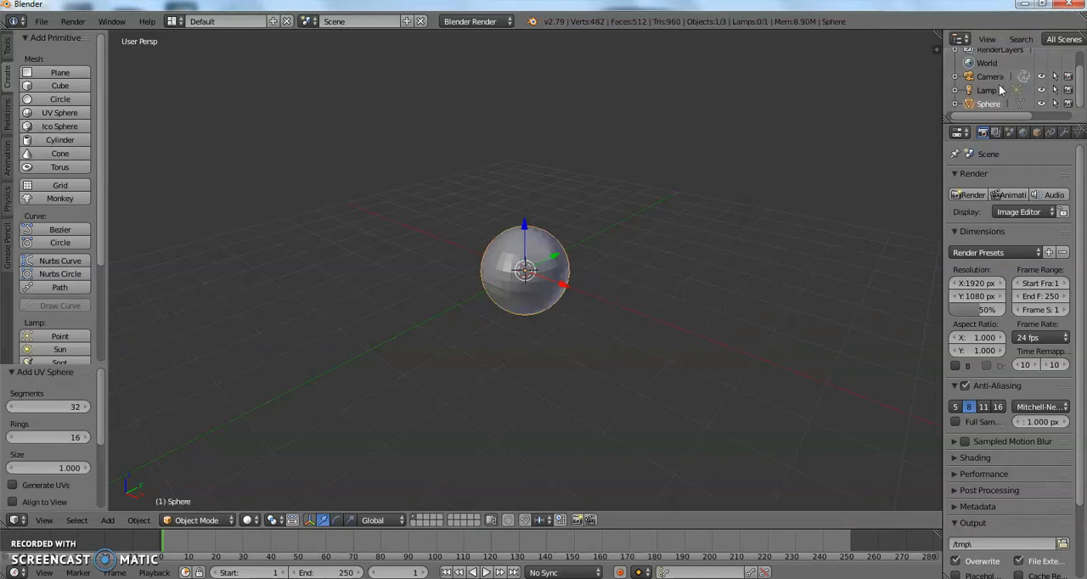
right_click(986, 103)
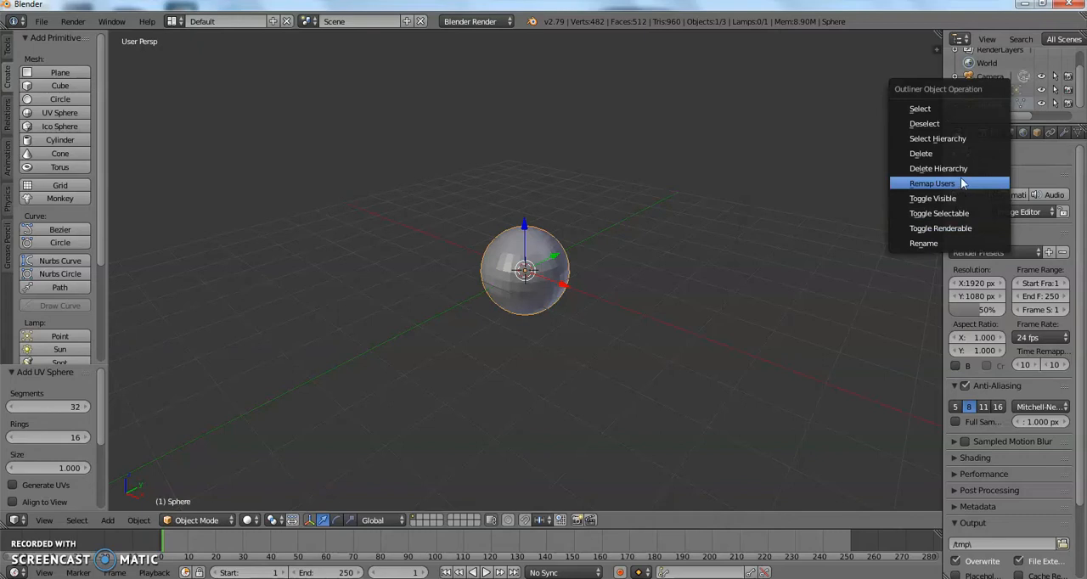
Add a Subdivision Surface modifier to the sphere.
middle_click_drag(1059, 142, 1018, 138)
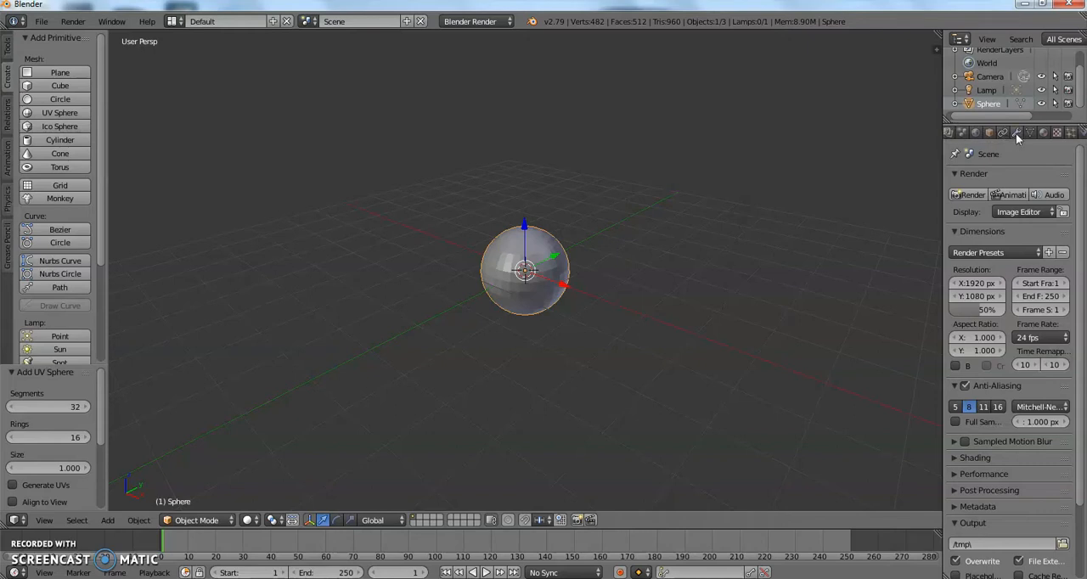
left_click(1018, 134)
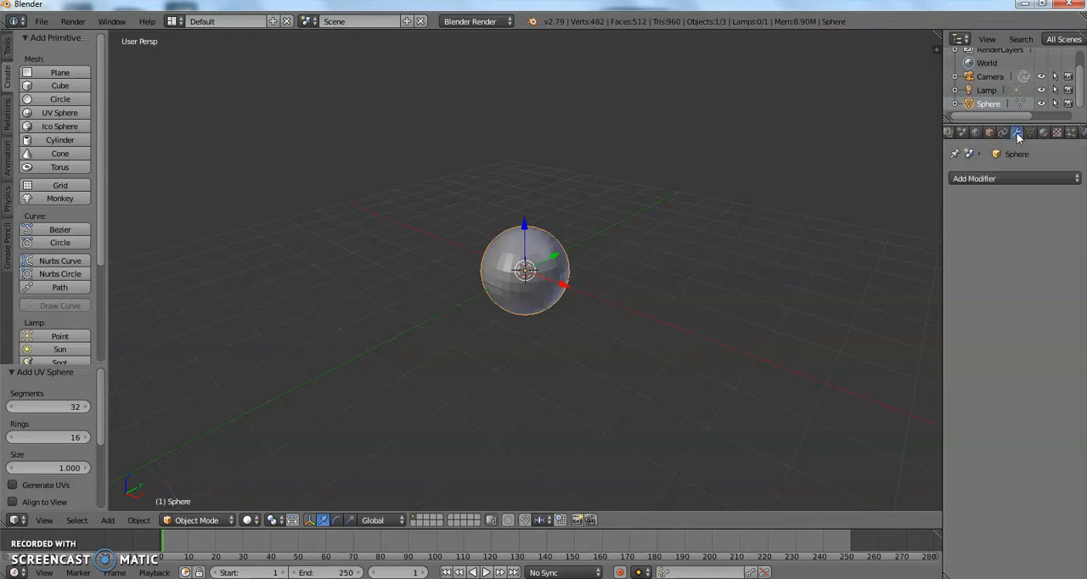
left_click(995, 177)
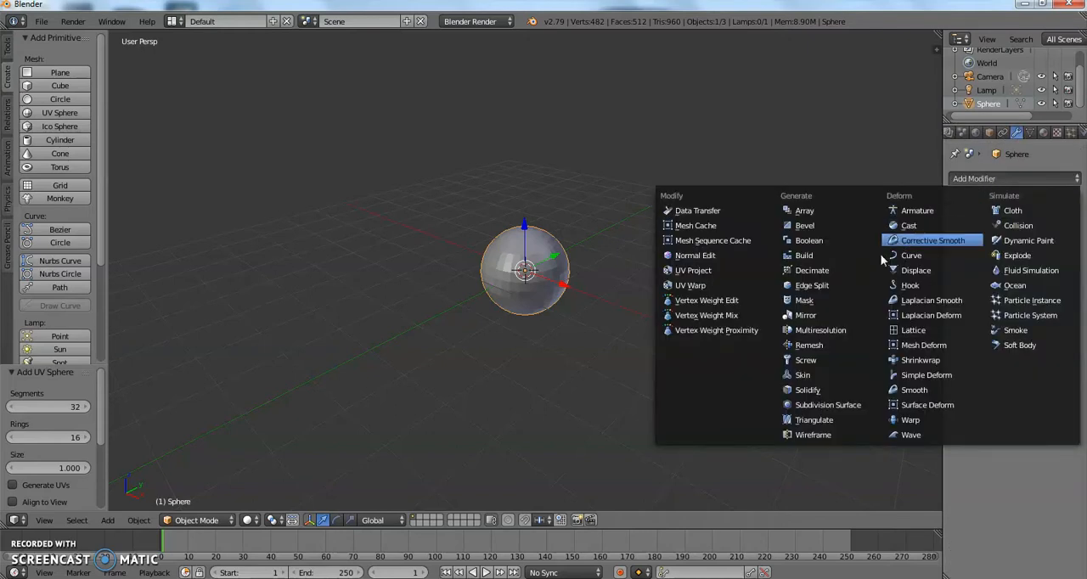
left_click(817, 405)
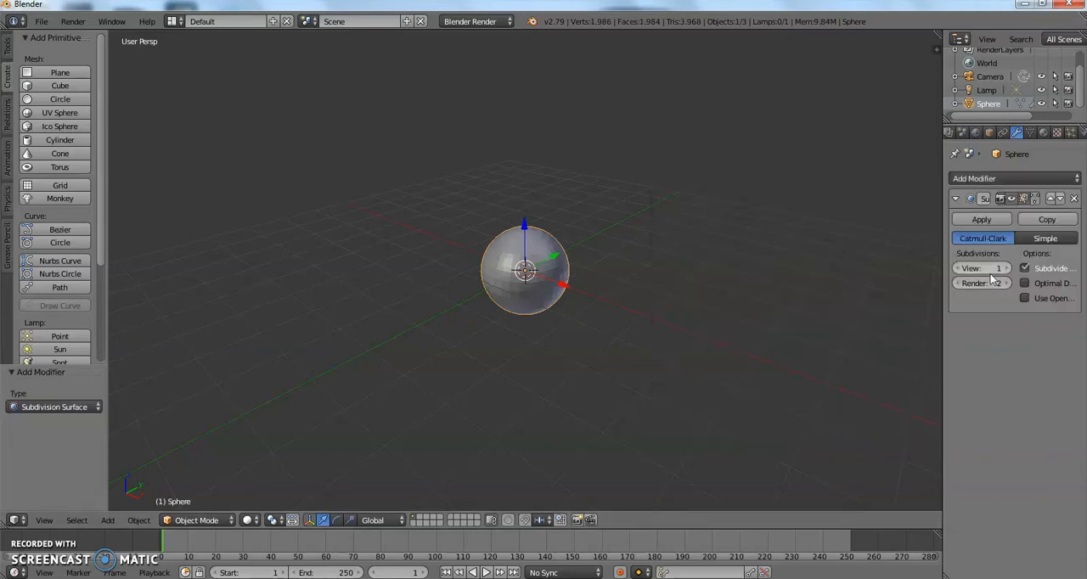
Try the sphere's Subdivision Surface modifier with 5 view subdivisions and 3 render subdivisions.
scroll(752, 253, "up", 7)
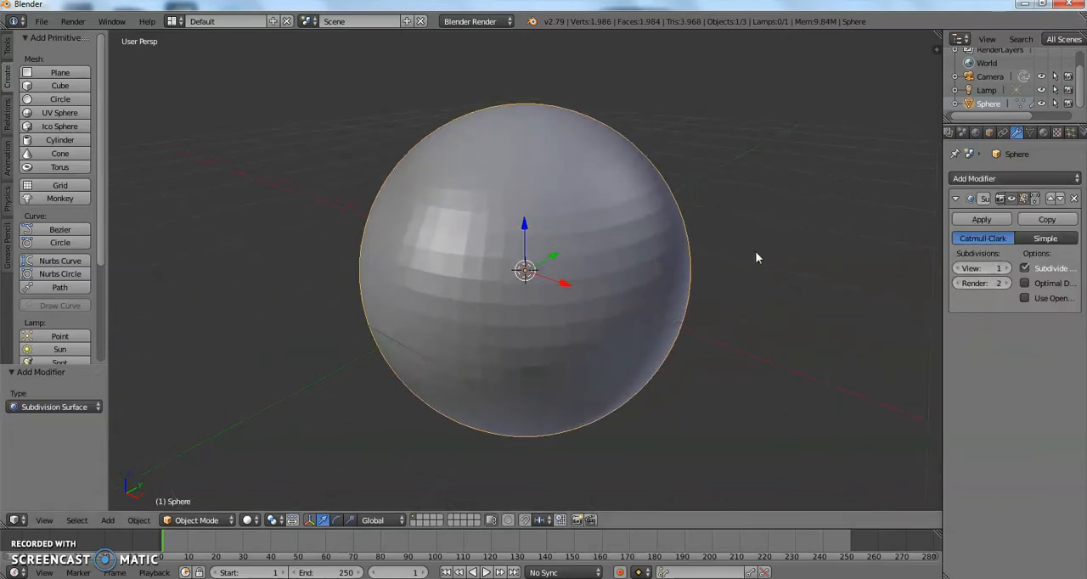
left_click(1006, 269)
left_click(1005, 268)
left_click(1006, 268)
left_click(1006, 268)
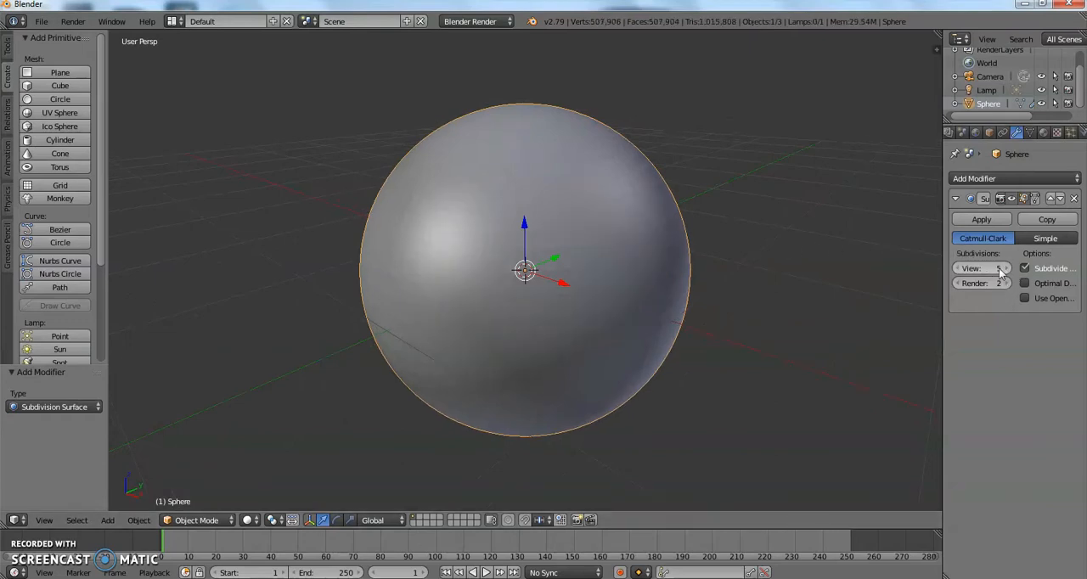
left_click(959, 269)
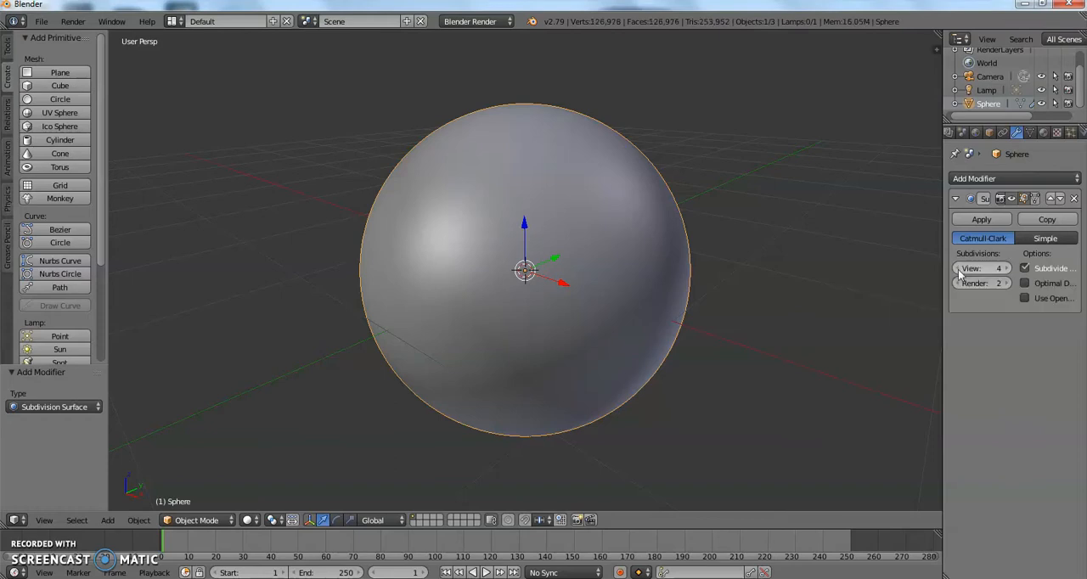
left_click(1006, 269)
mouse_move(822, 263)
middle_mouse_down()
mouse_move(779, 229)
mouse_move(816, 246)
middle_mouse_up()
left_click(1006, 284)
left_click(1006, 284)
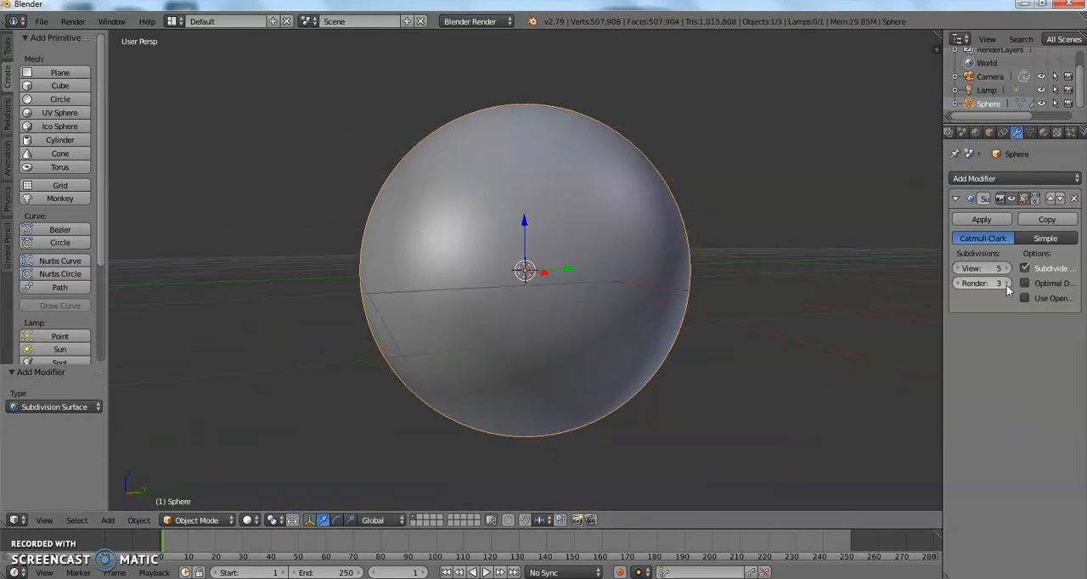
Set both the view and render subdivisions of the sphere's Subdivision Surface modifier to 3.
left_click(960, 284)
left_click(960, 284)
left_click(960, 270)
left_click(960, 269)
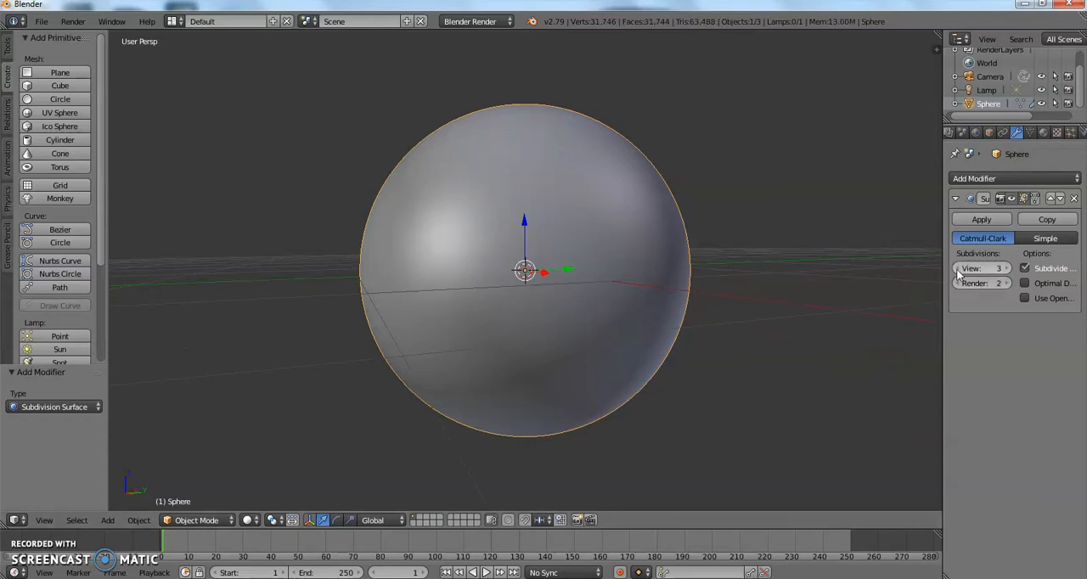
left_click(1006, 284)
middle_click_drag(578, 301, 661, 327)
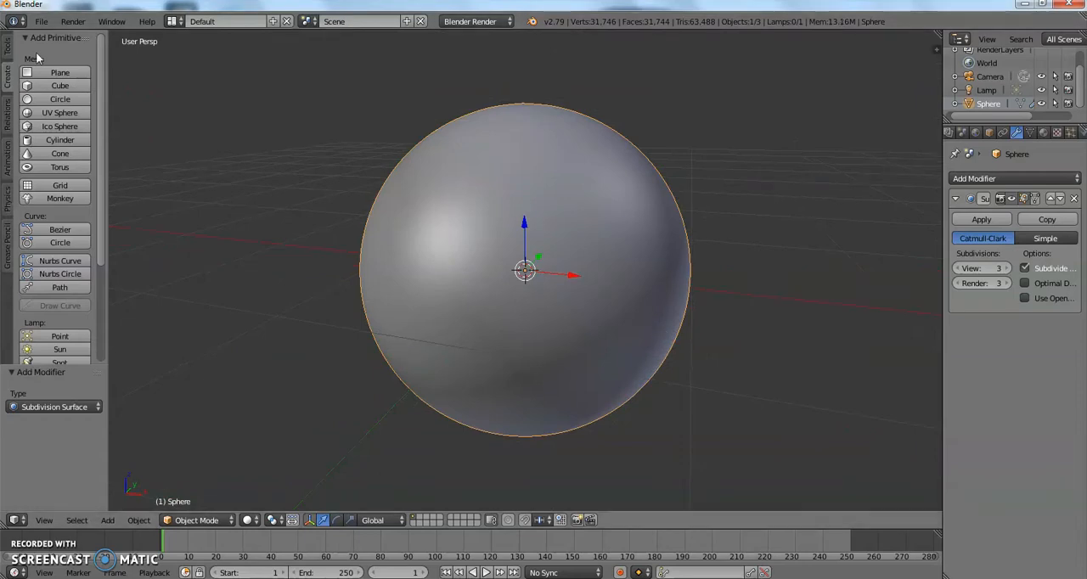
Apply the Subdivision Surface modifier to the sphere as object data.
left_click(8, 49)
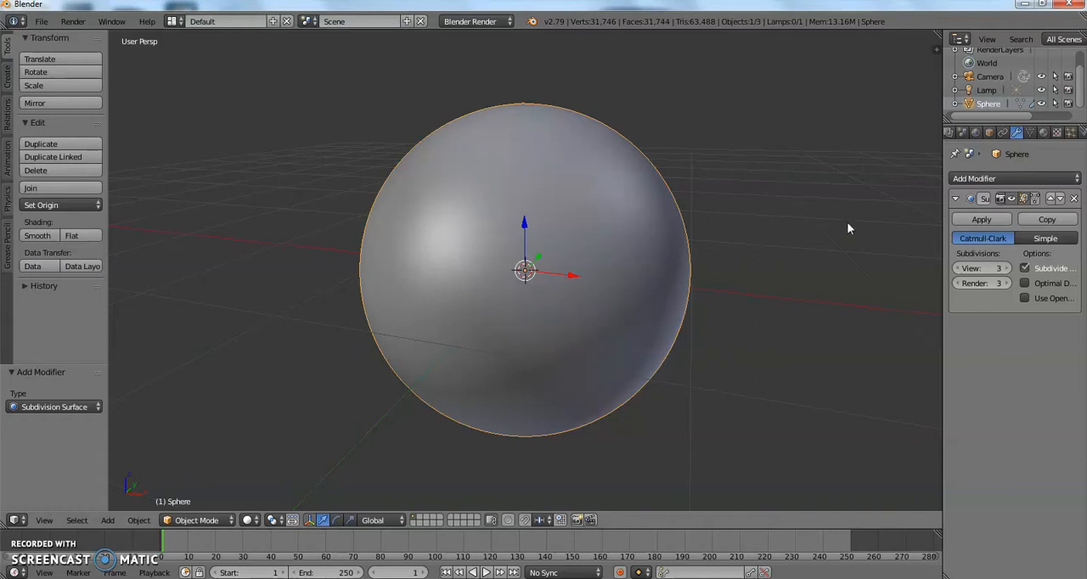
left_click(981, 219)
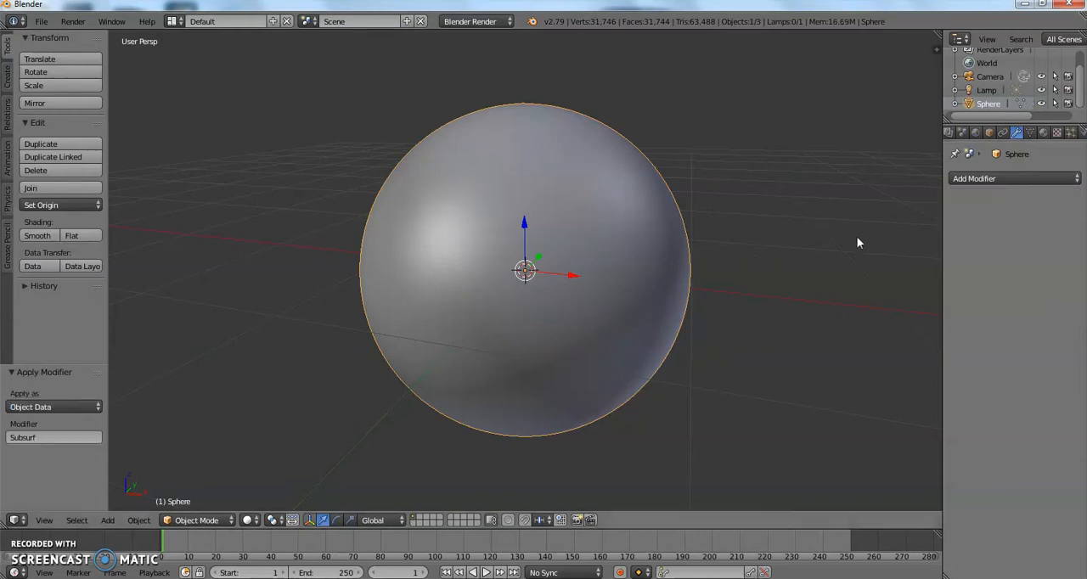
scroll(646, 174, "up", 3)
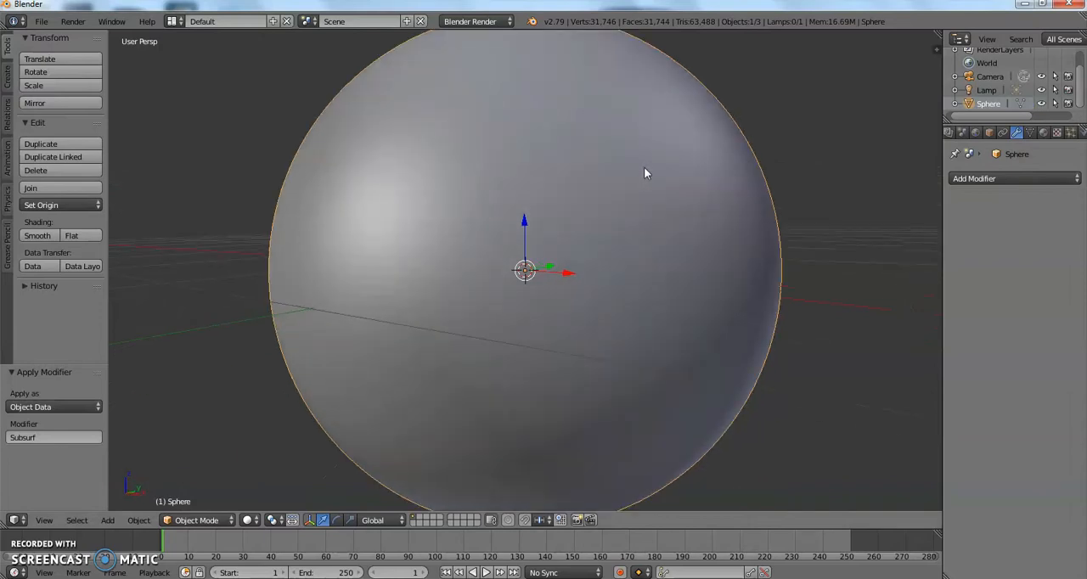
scroll(421, 238, "up", 1)
scroll(416, 255, "down", 2)
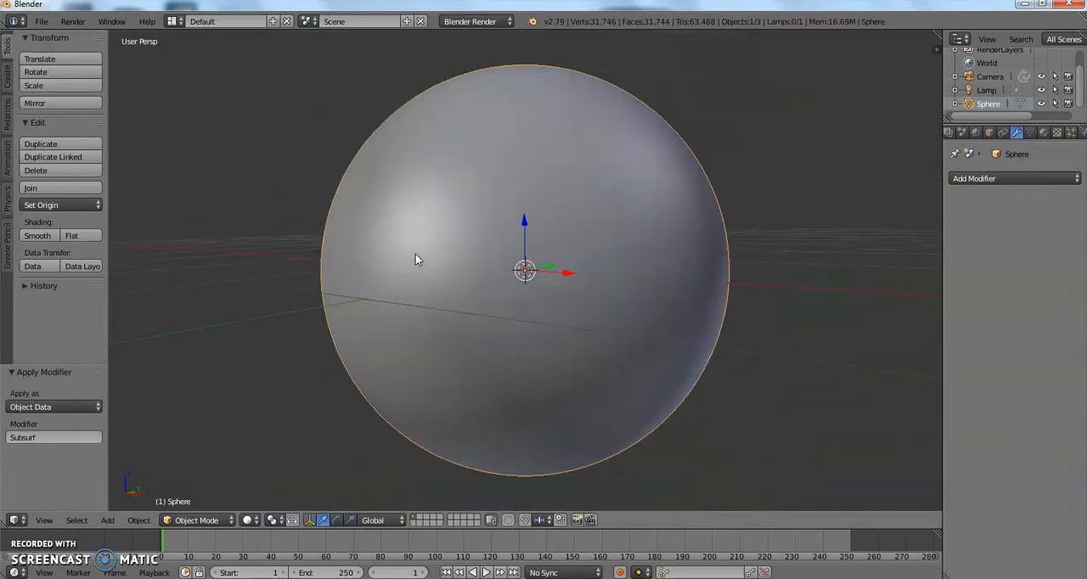
Switch the sphere to Sculpt Mode and look through the available sculpting brushes.
left_click(180, 521)
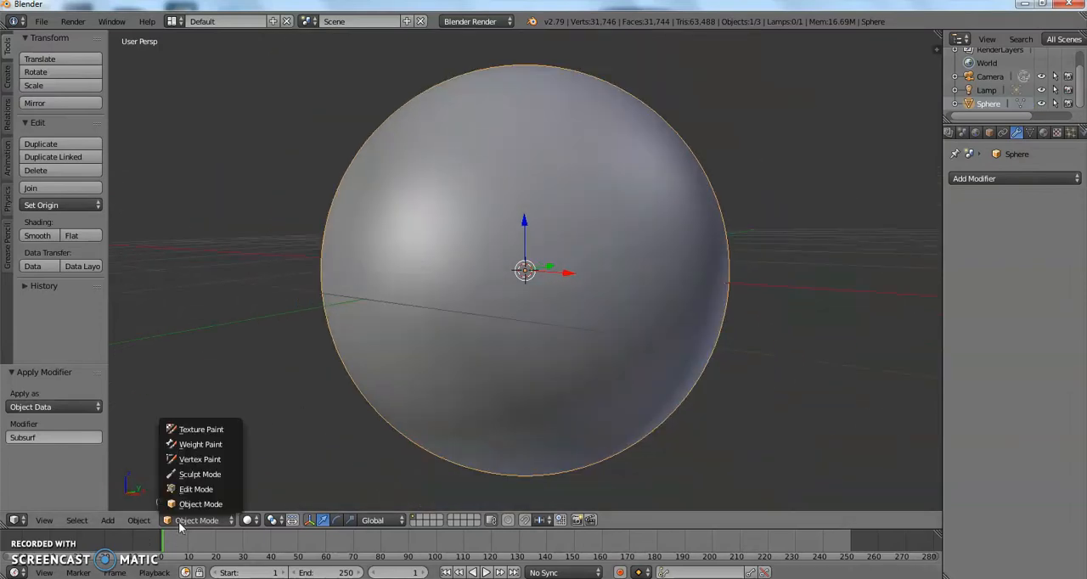
left_click(186, 474)
middle_click_drag(259, 220, 254, 250)
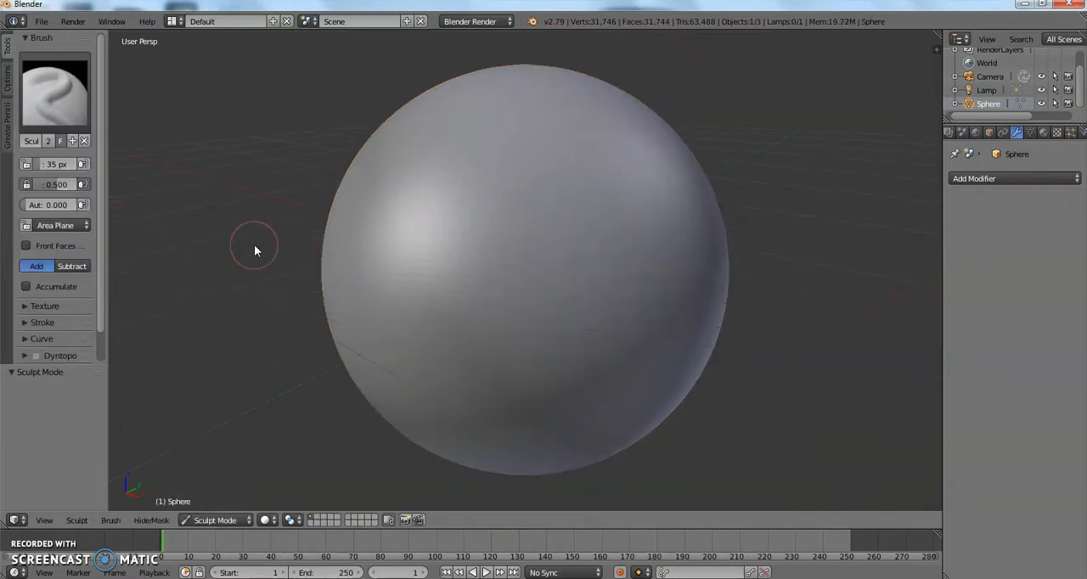
scroll(132, 76, "down", 1)
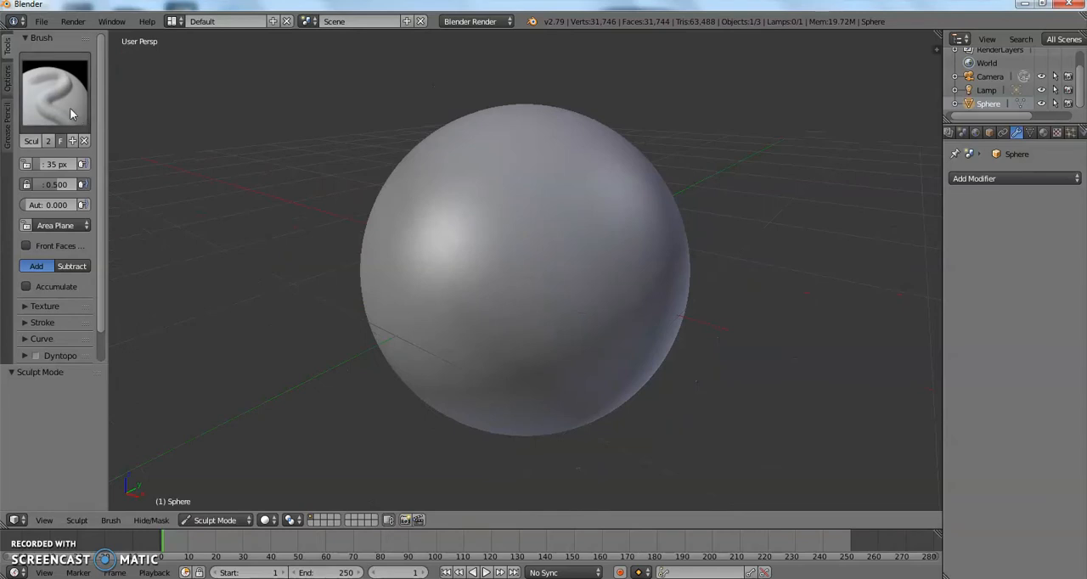
left_click(71, 112)
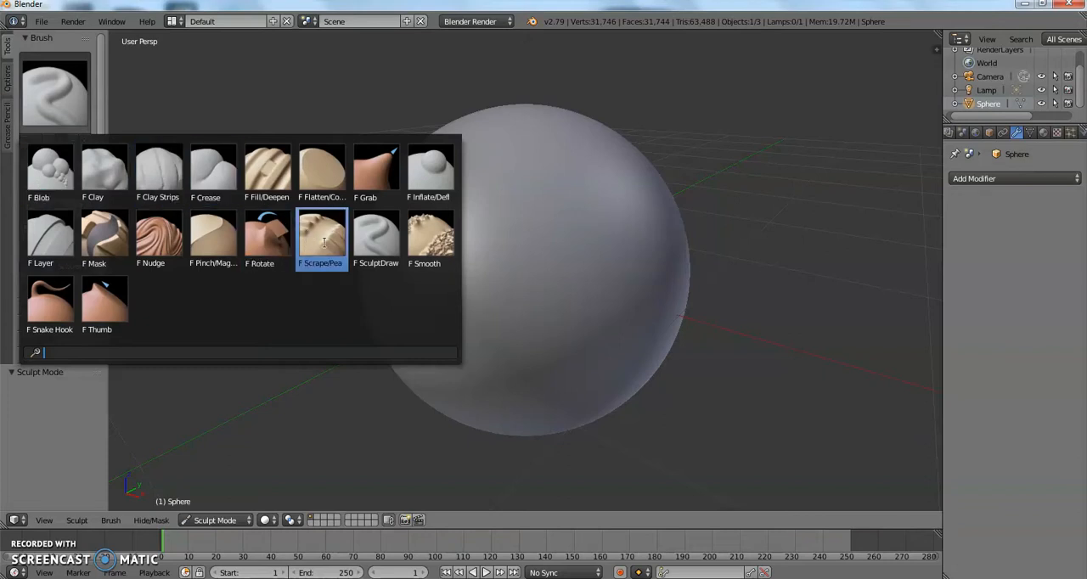
Switch the sphere from Sculpt Mode to Edit Mode.
left_click(196, 521)
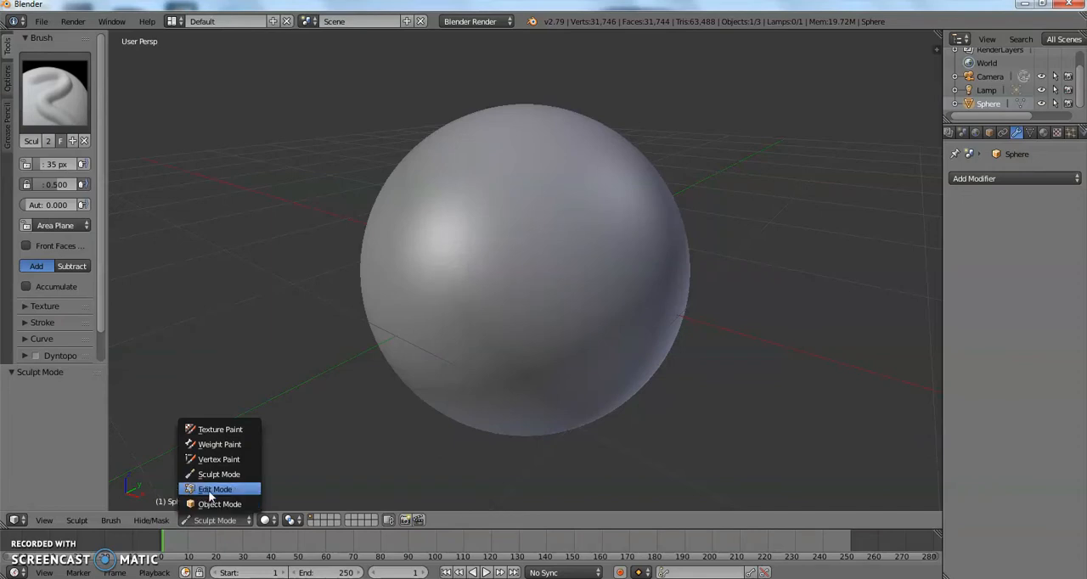
left_click(212, 490)
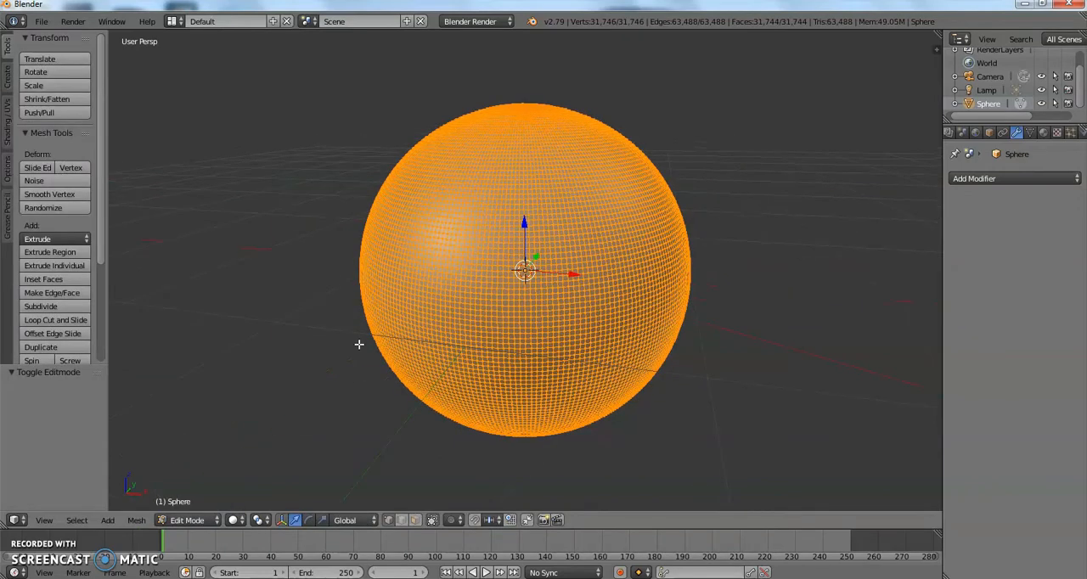
key("alt+a")
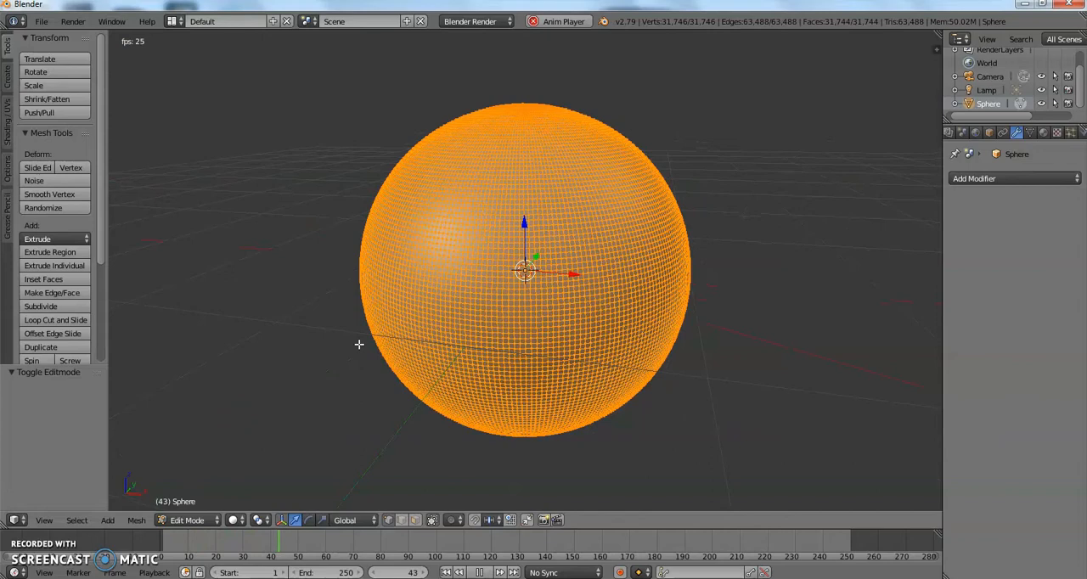
key("space")
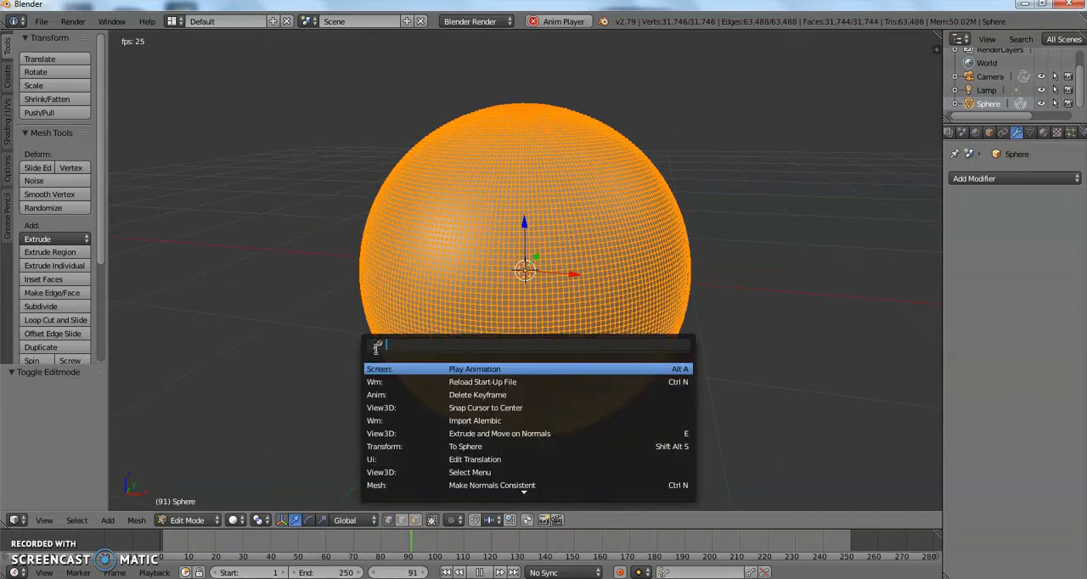
left_click(301, 385)
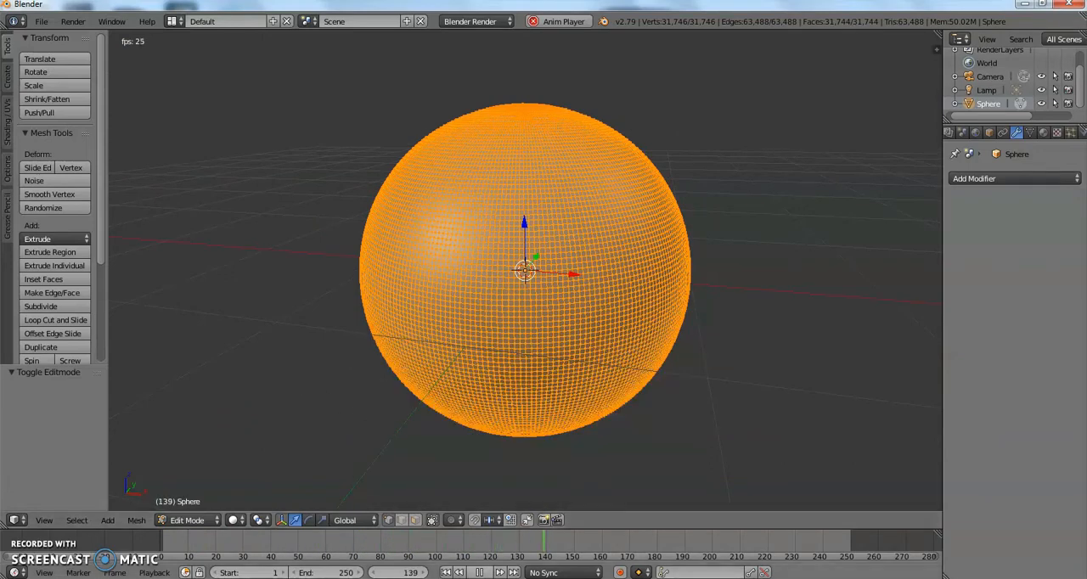
key("Escape")
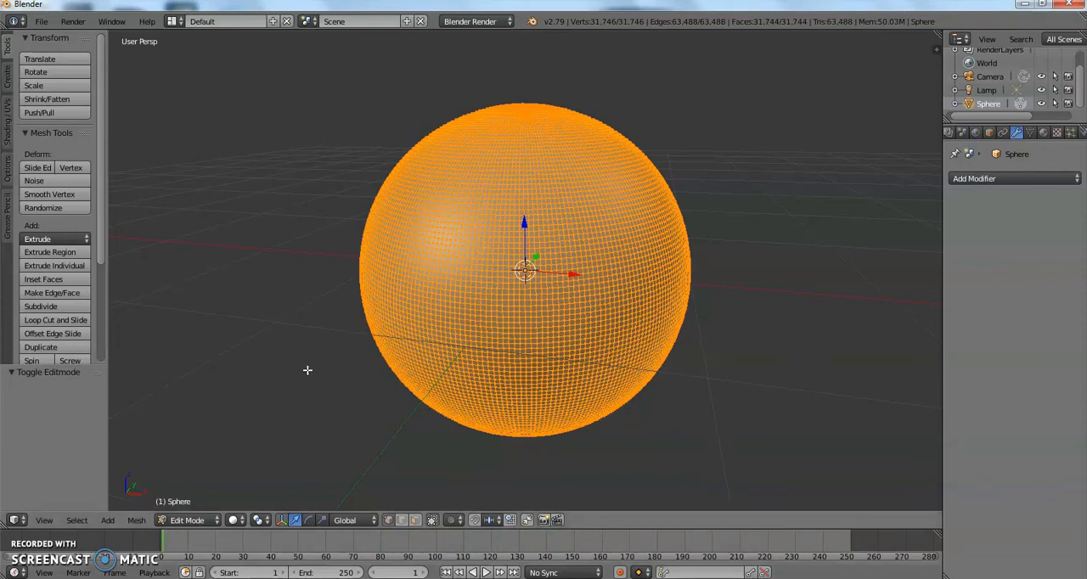
Deselect the whole mesh and select a small patch of vertices on one side of the sphere's upper front.
key("a")
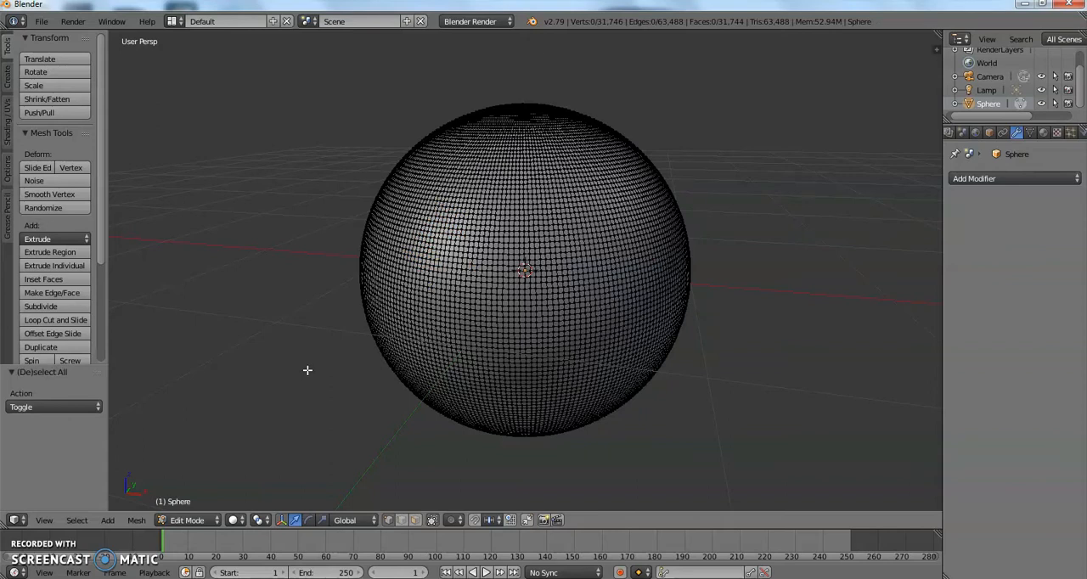
middle_click_drag(396, 255, 360, 279)
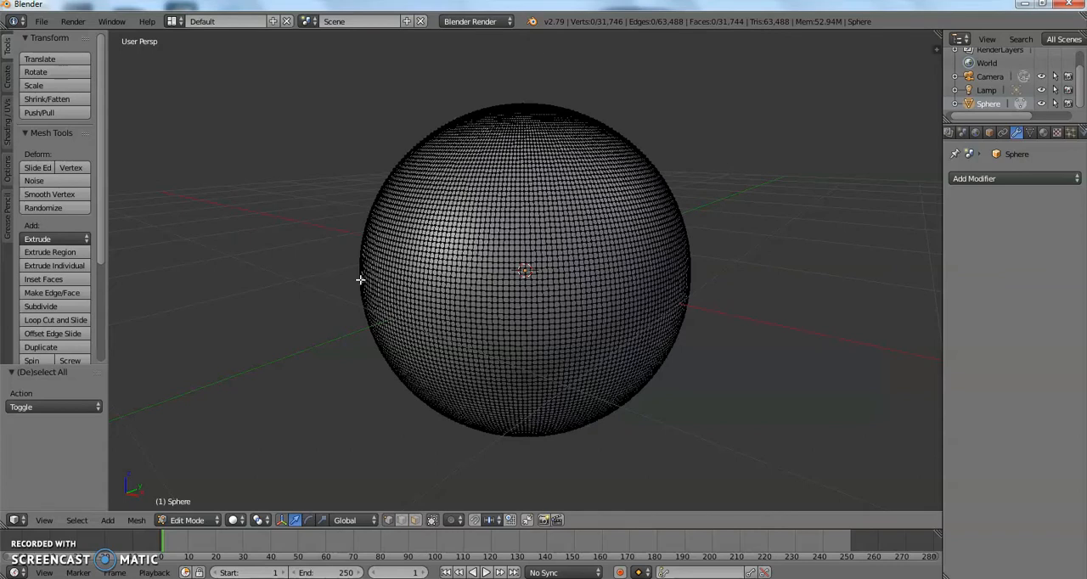
scroll(547, 216, "up", 3)
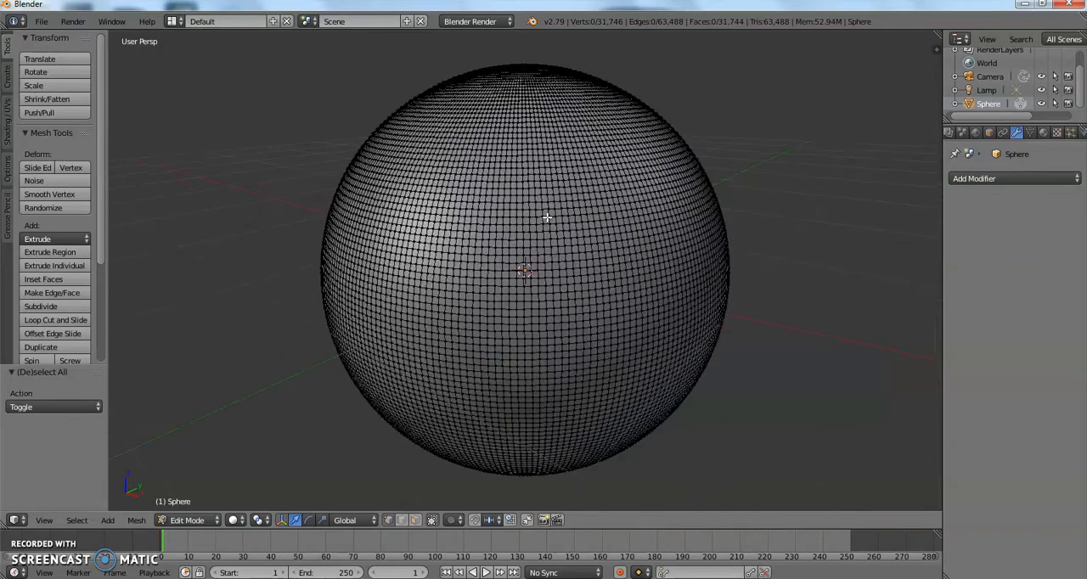
key("c")
key("Escape")
right_click(609, 188)
right_click(606, 190, "shift")
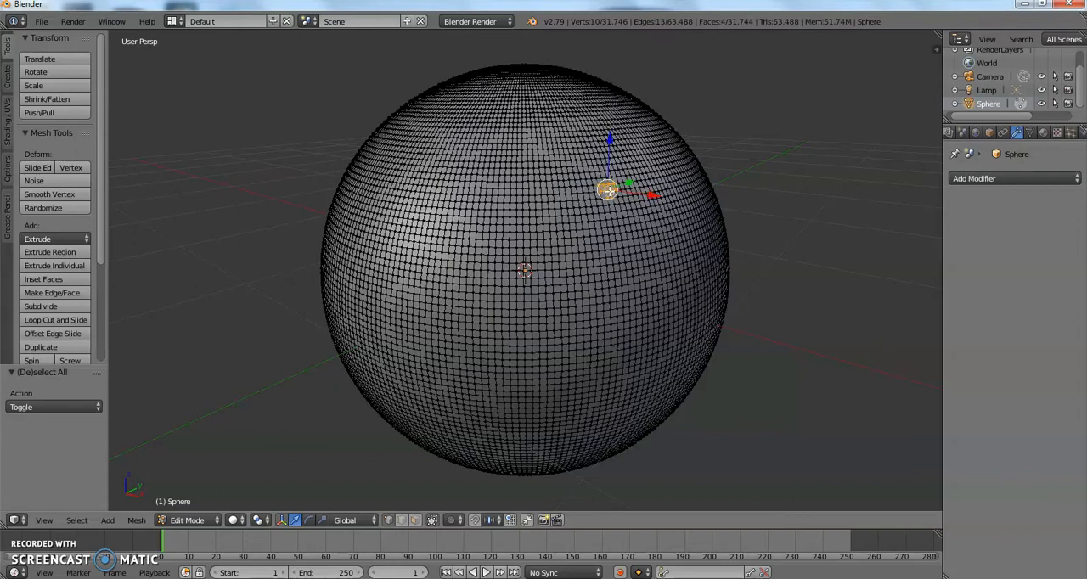
right_click(611, 193, "shift")
Add a matching patch on the opposite side of the sphere's upper front and remove its stray vertex from the selection.
right_click(445, 197, "shift")
right_click(443, 197, "shift")
right_click(441, 196, "shift")
right_click(439, 197, "shift")
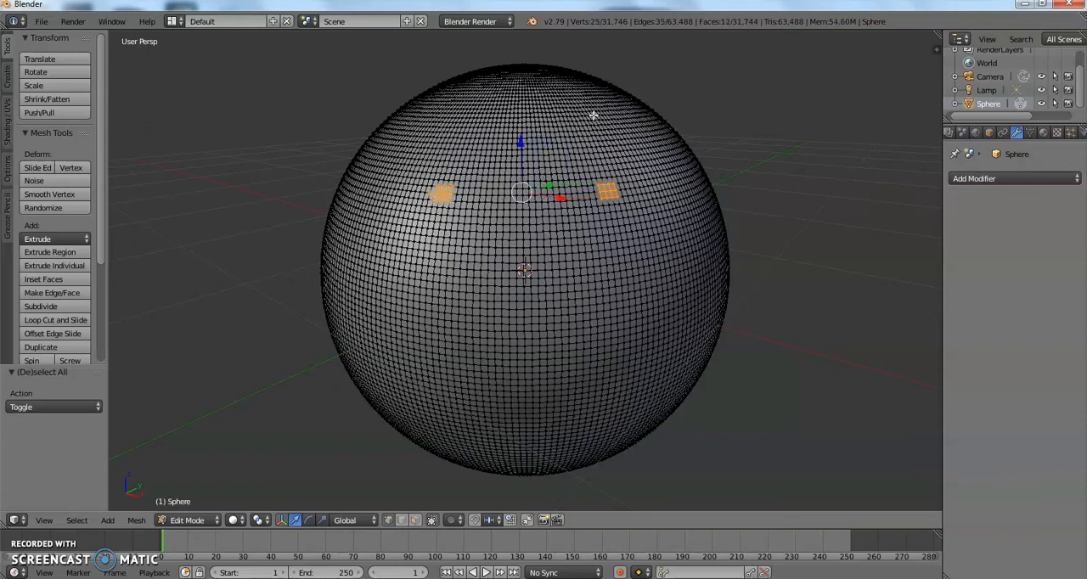
middle_click_drag(440, 163, 449, 169)
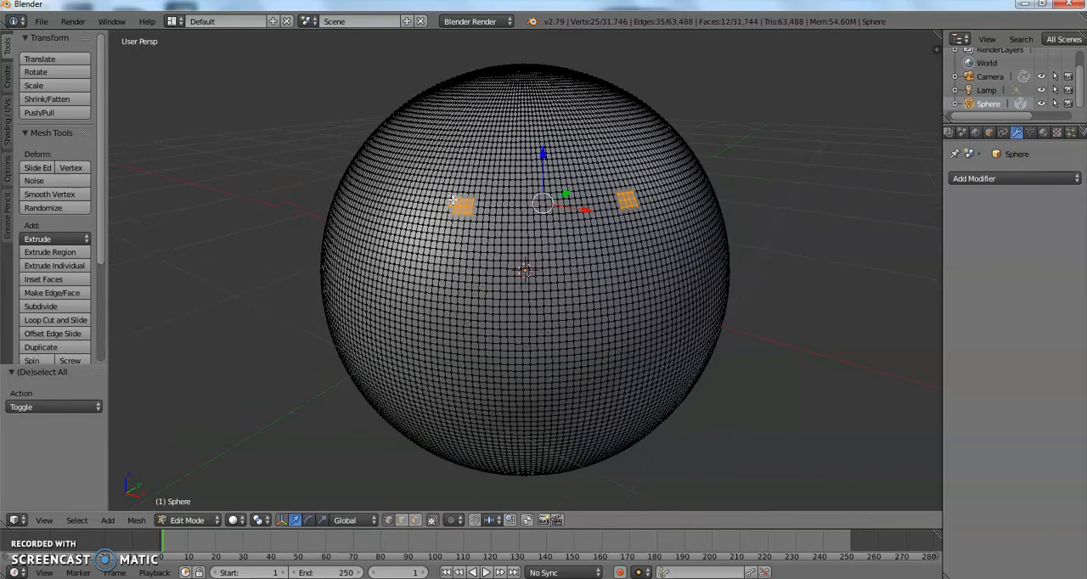
right_click(445, 207, "shift")
Inspect the two selected patches on the sphere from several angles and distances.
middle_click_drag(445, 207, 445, 230)
scroll(447, 232, "up", 2)
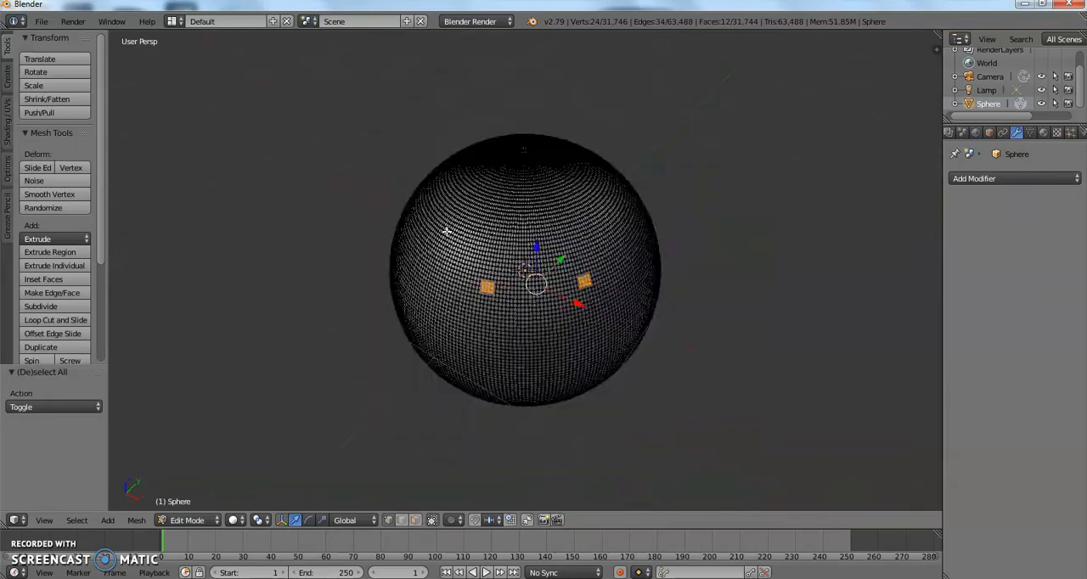
scroll(446, 232, "down", 6)
middle_click_drag(447, 231, 447, 197)
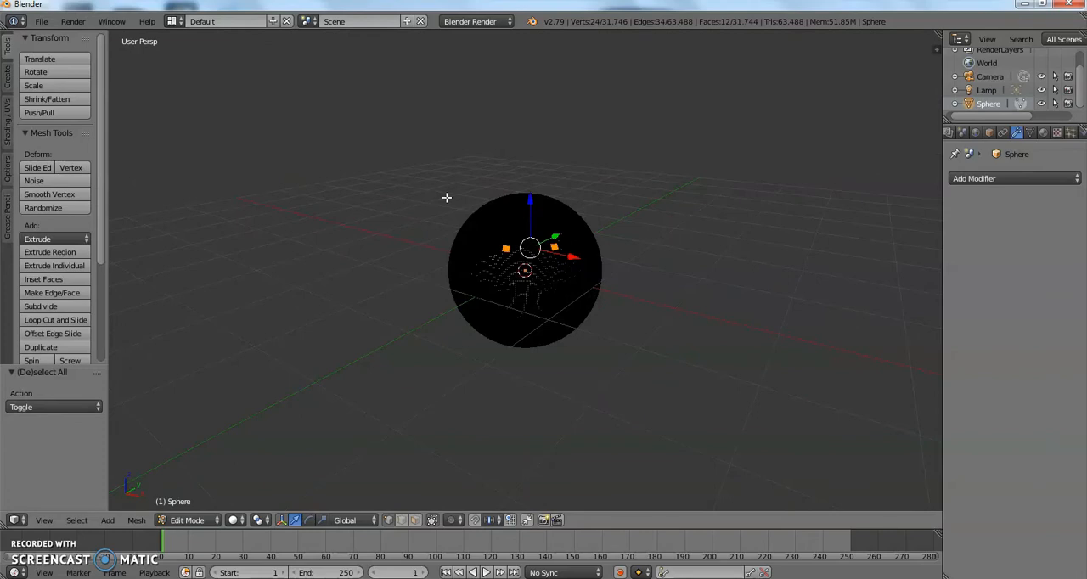
middle_click_drag(446, 197, 283, 204)
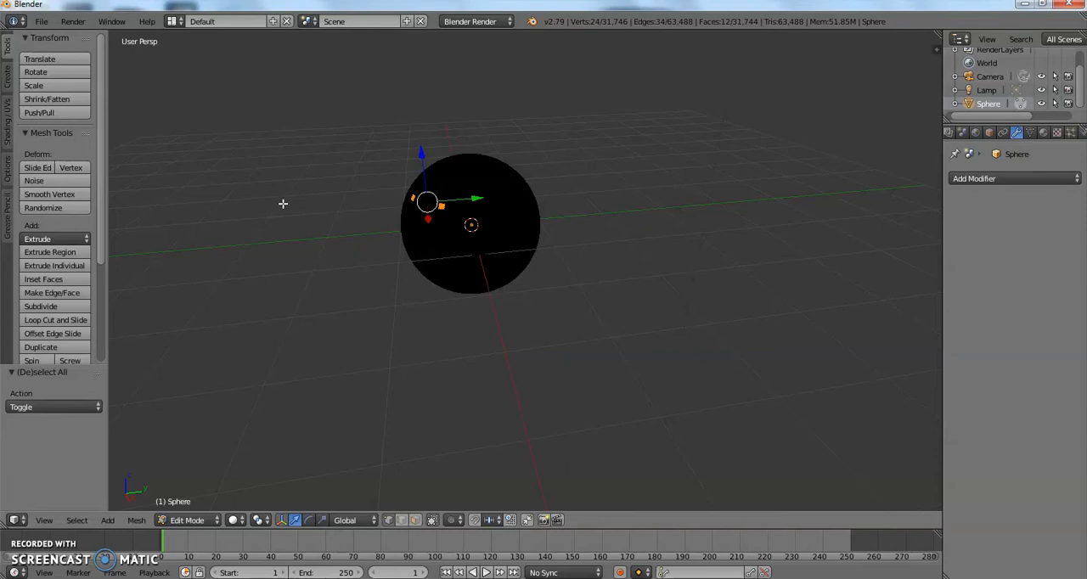
scroll(284, 204, "up", 5)
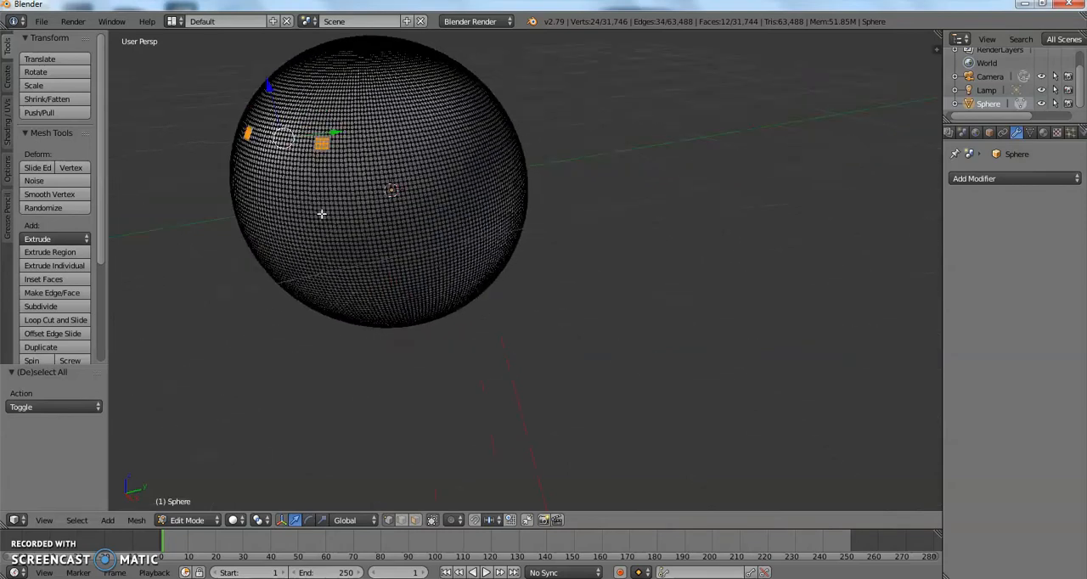
middle_click_drag(315, 212, 393, 233)
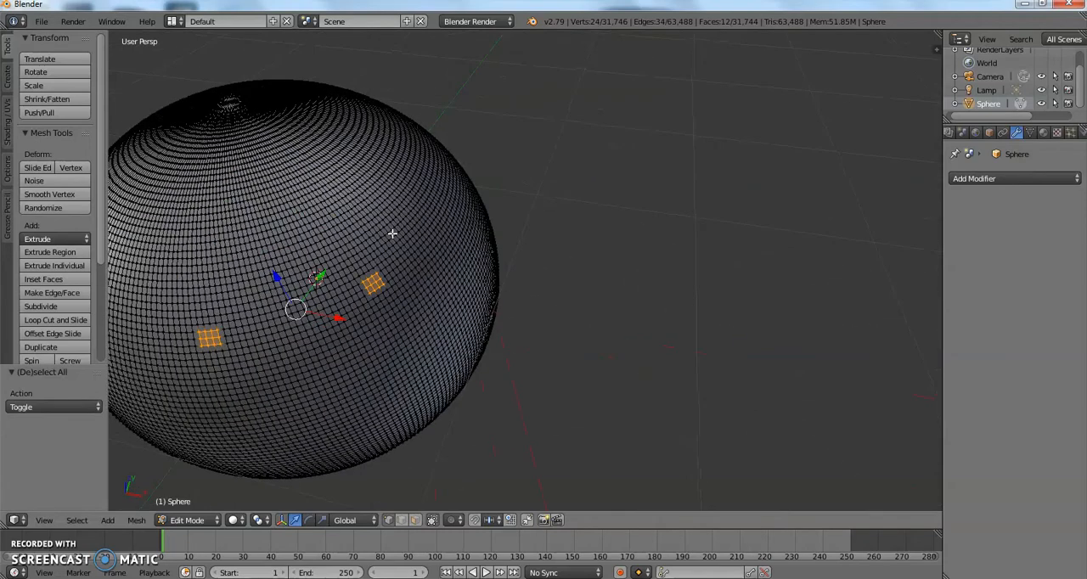
middle_click_drag(392, 233, 561, 150)
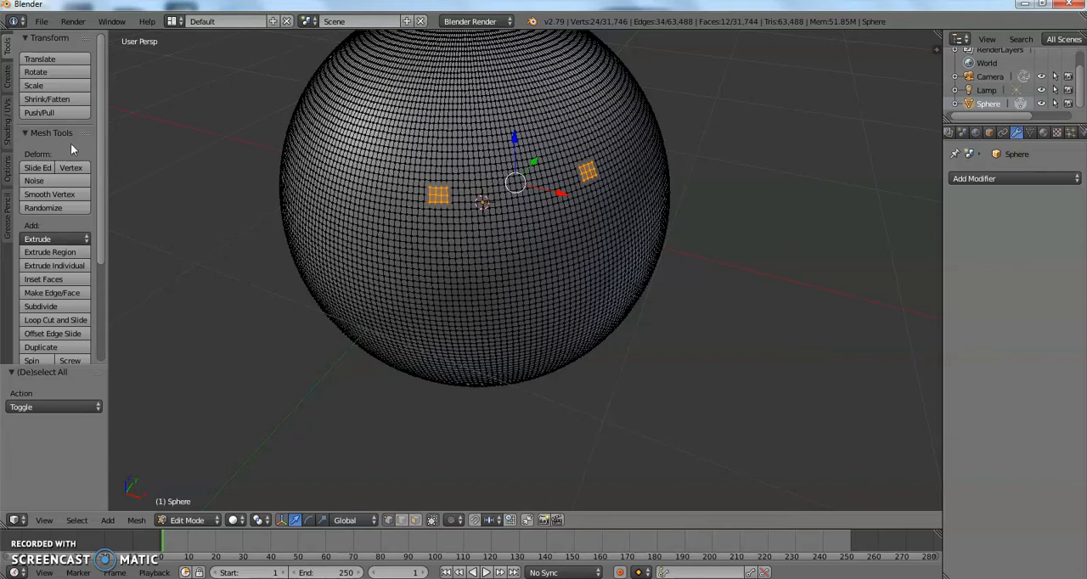
Look through the mesh options, shading and UV tools, mesh tools, and the view and selection commands.
left_click(6, 168)
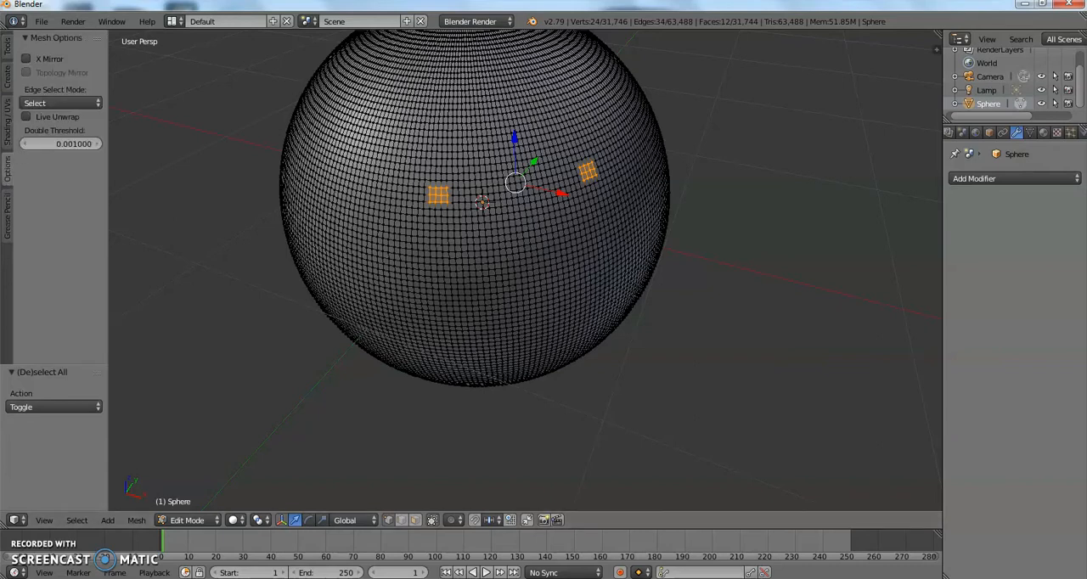
left_click(6, 122)
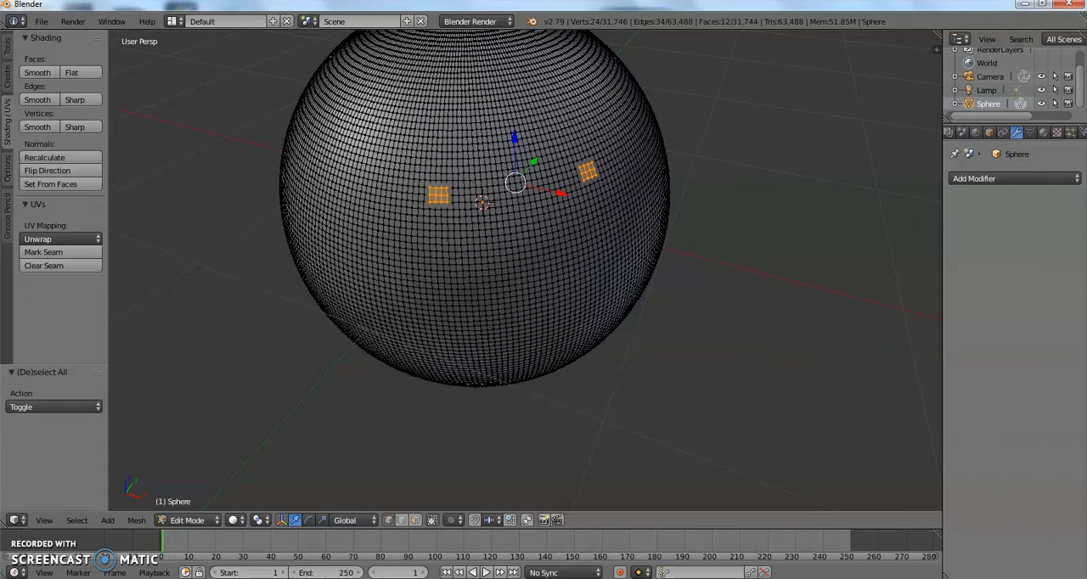
left_click(7, 46)
scroll(39, 157, "down", 5)
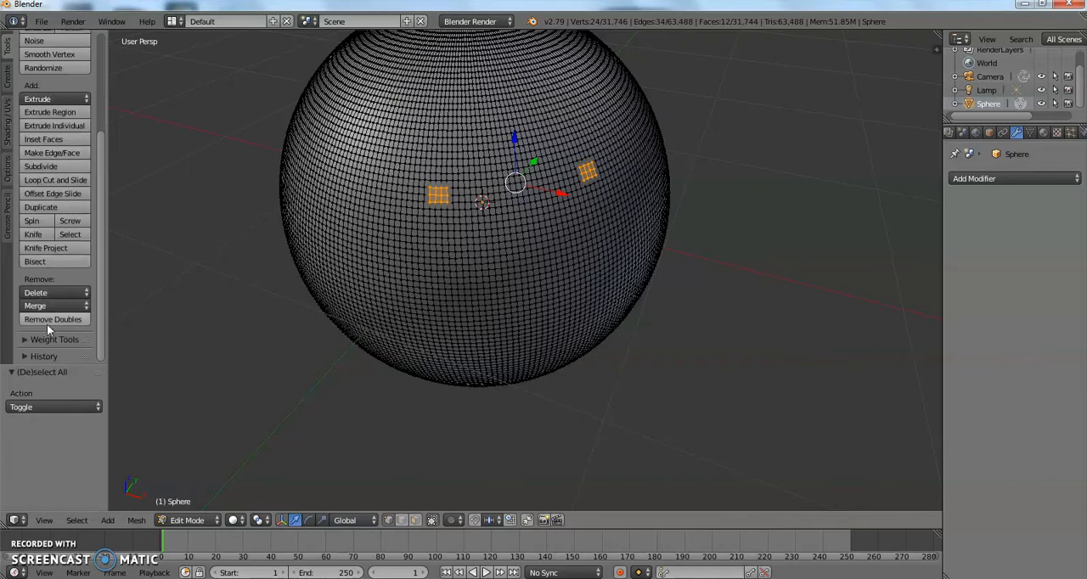
scroll(47, 328, "up", 4)
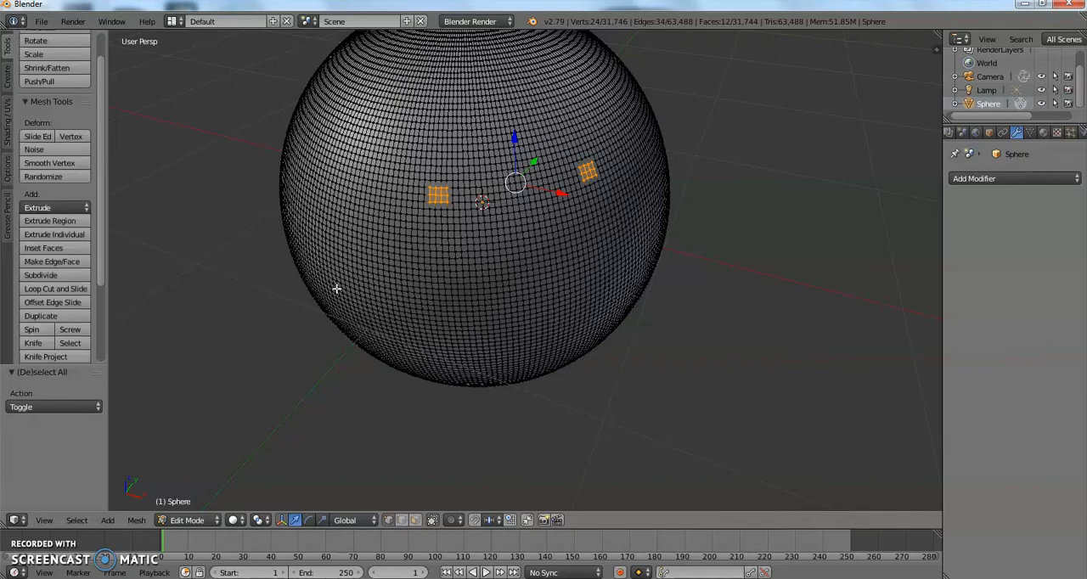
middle_click_drag(340, 293, 303, 318)
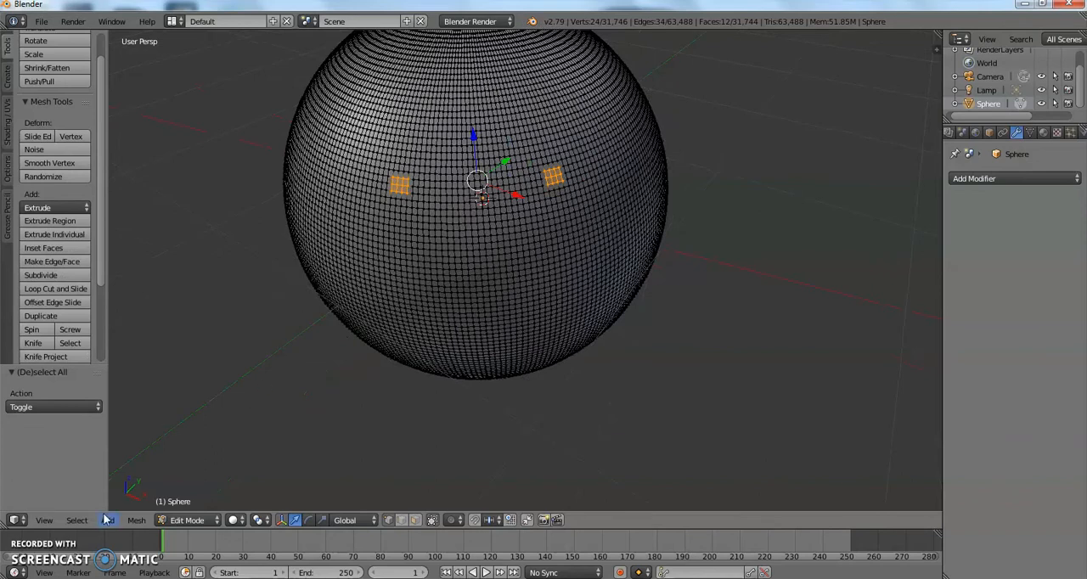
left_click(57, 521)
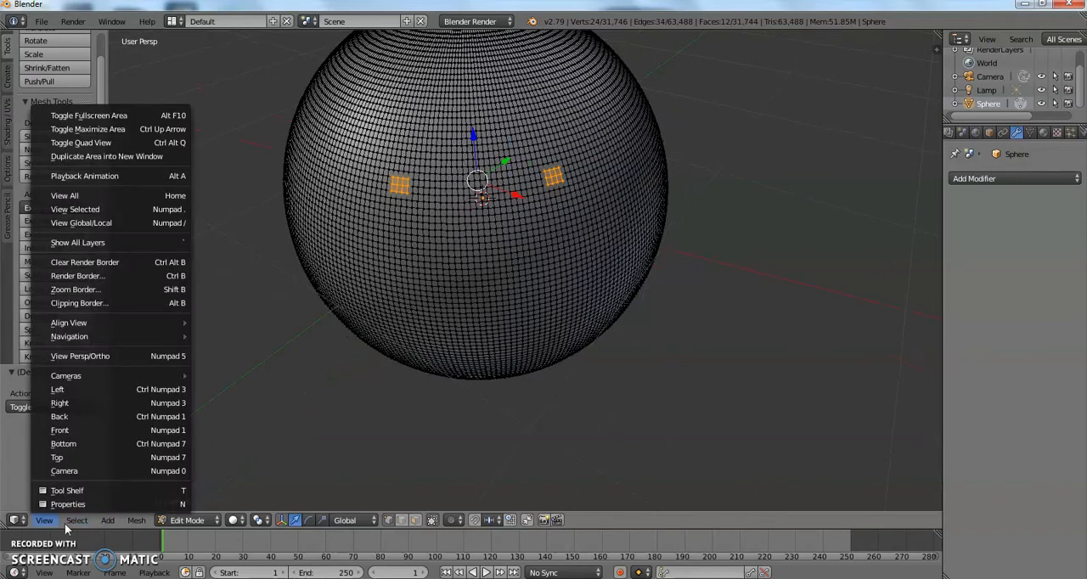
left_click(74, 522)
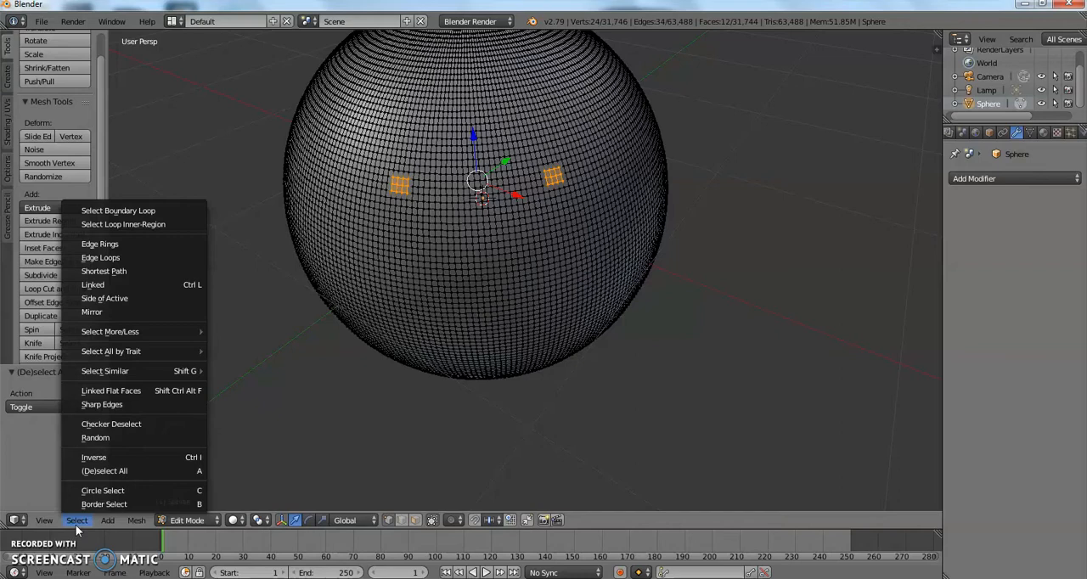
mouse_move(100, 522)
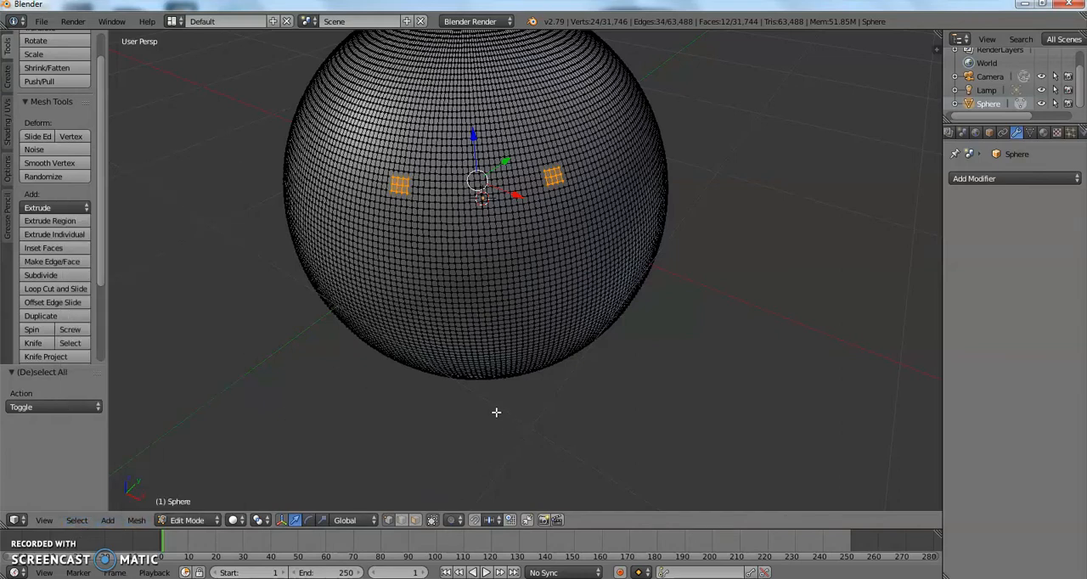
Enable proportional editing for the sphere's mesh.
key("o")
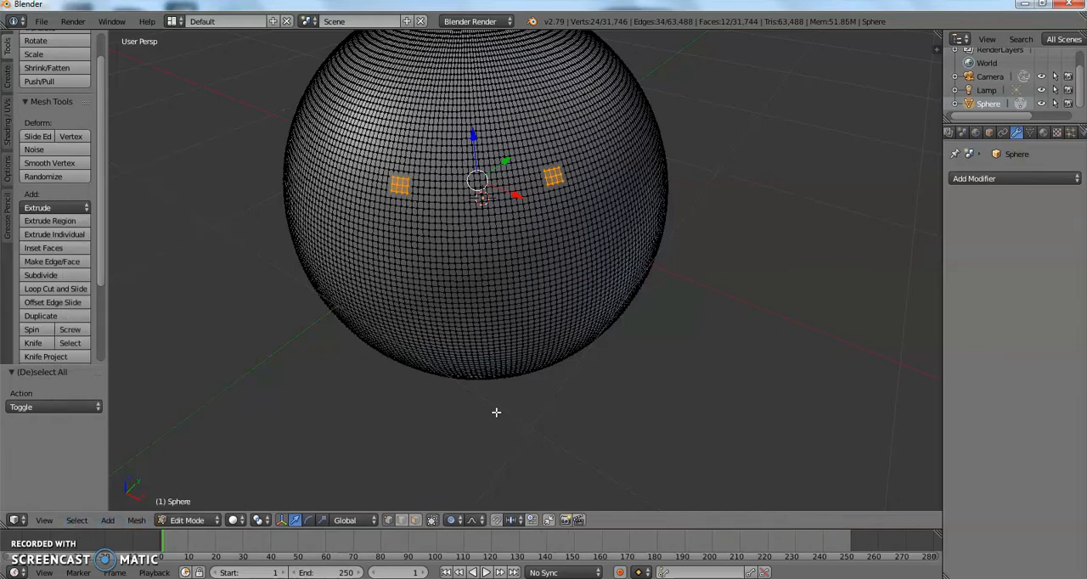
left_click(451, 521)
key("0")
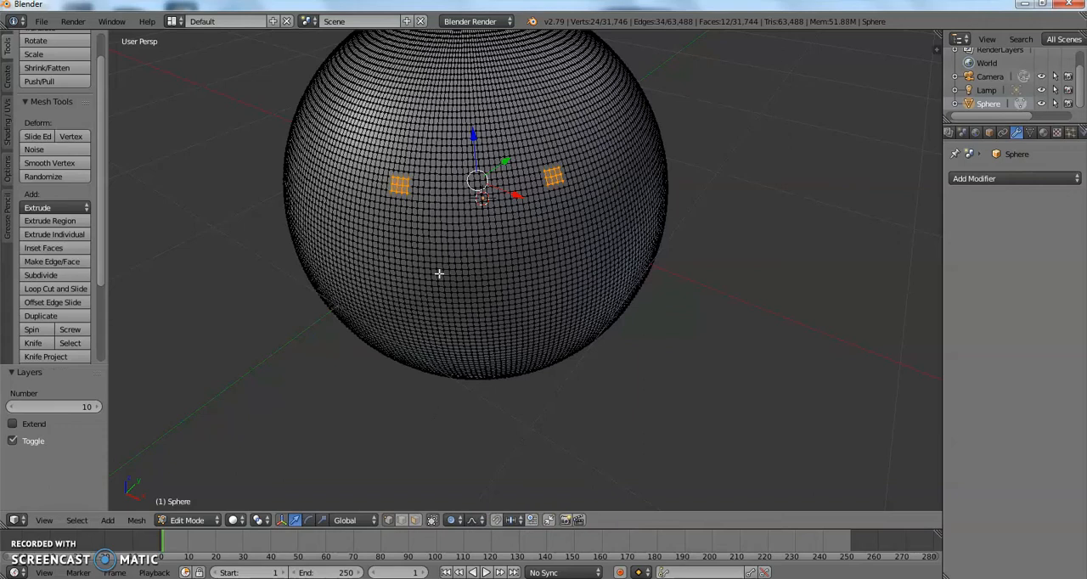
Try to move the two selected patches sideways using smooth proportional editing with a size of 1.00.
middle_click_drag(439, 131, 562, 146)
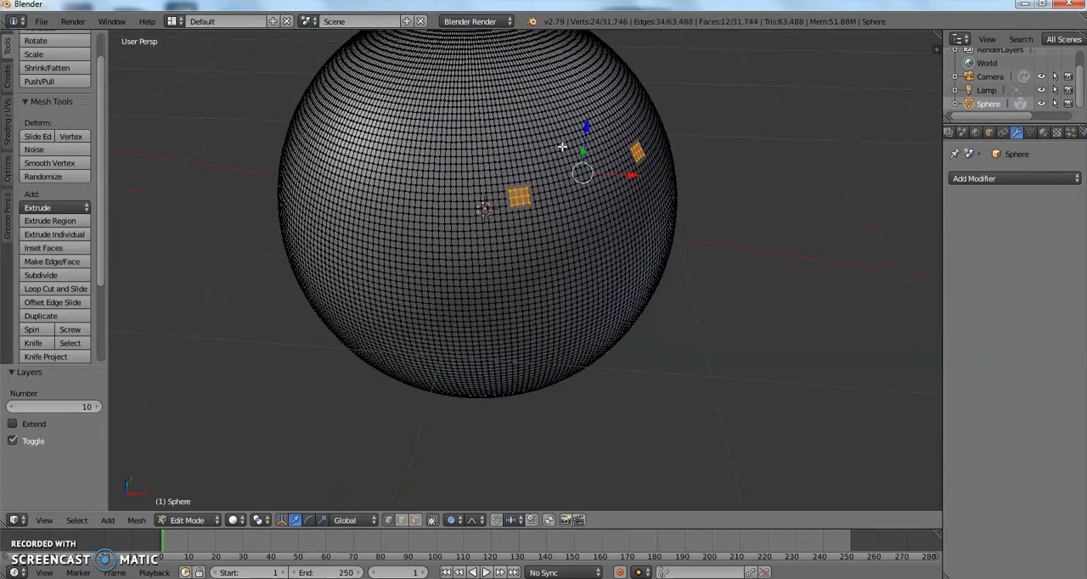
key("g")
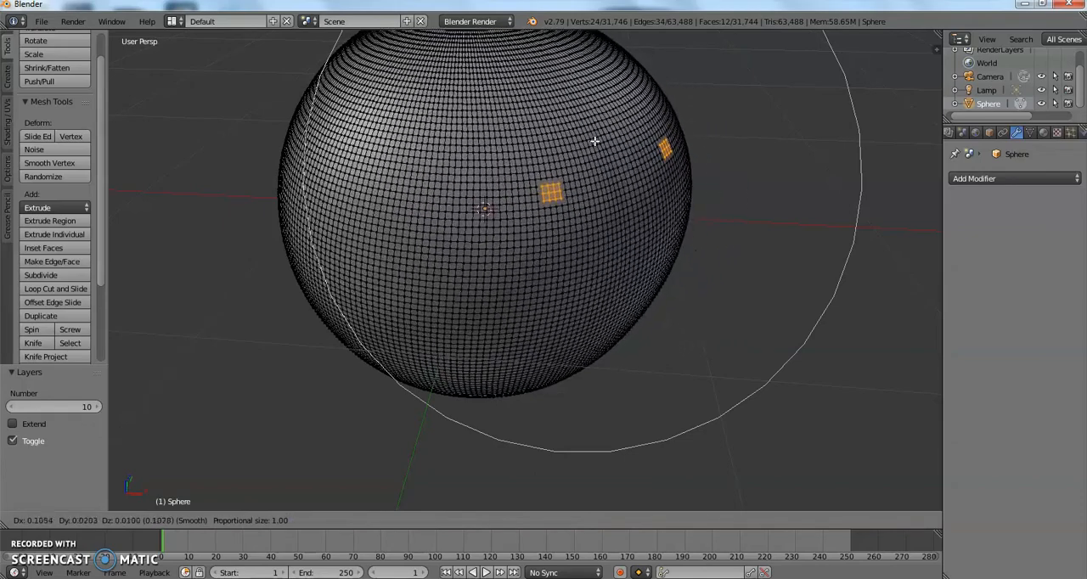
left_click(627, 141)
middle_click_drag(626, 141, 580, 145)
scroll(580, 145, "up", 2)
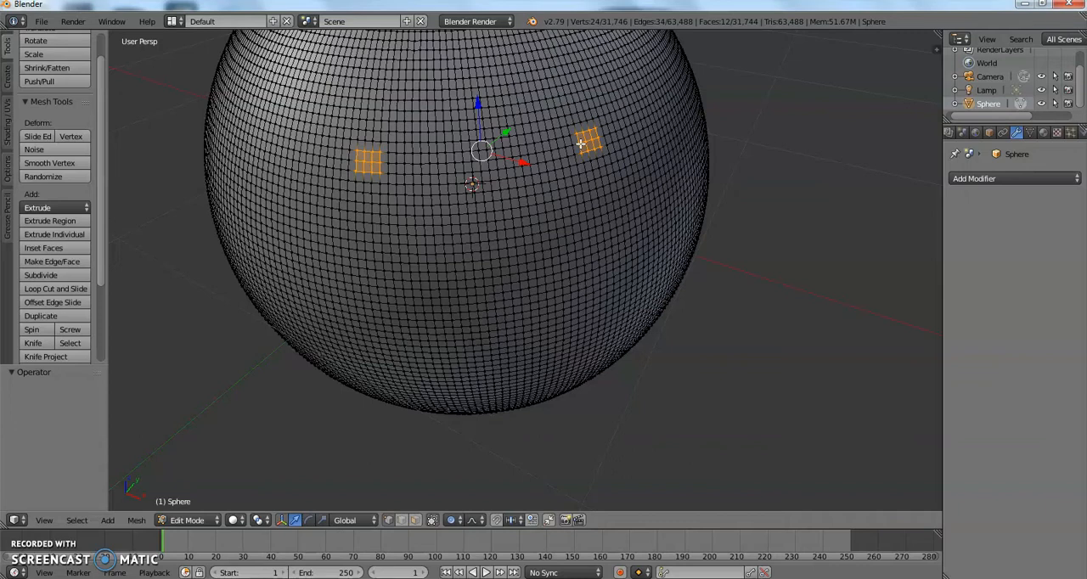
Clear the patch selection and select a single vertex on each side of the sphere's upper front.
key("a")
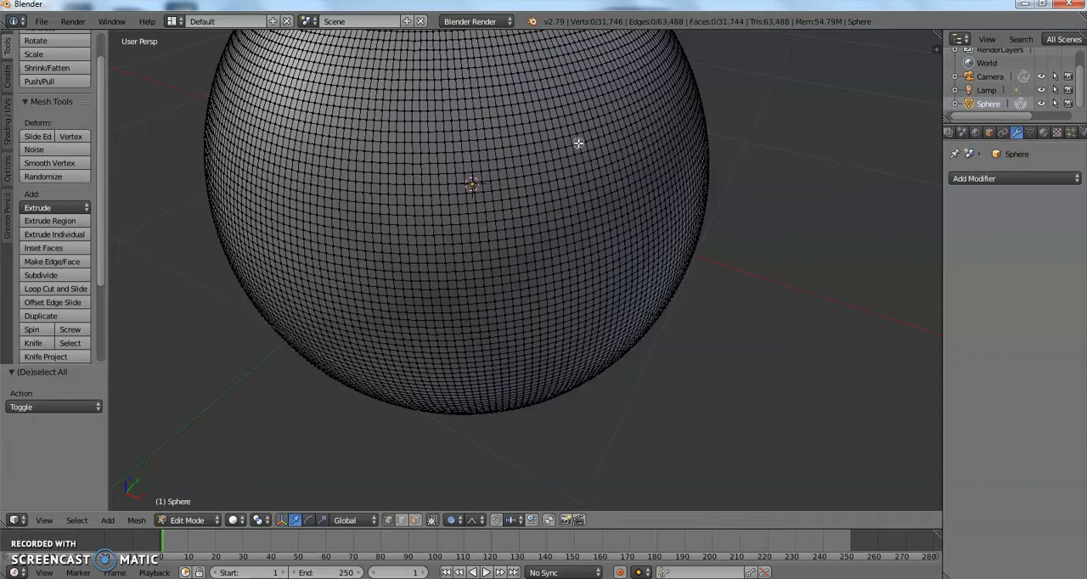
right_click(577, 136)
right_click(369, 153, "shift")
right_click(363, 150, "shift")
Try moving the two vertices with proportional editing by -0.067 along Z and by -0.045 and -0.054 along X.
middle_click_drag(363, 151, 404, 150)
scroll(430, 147, "down", 1)
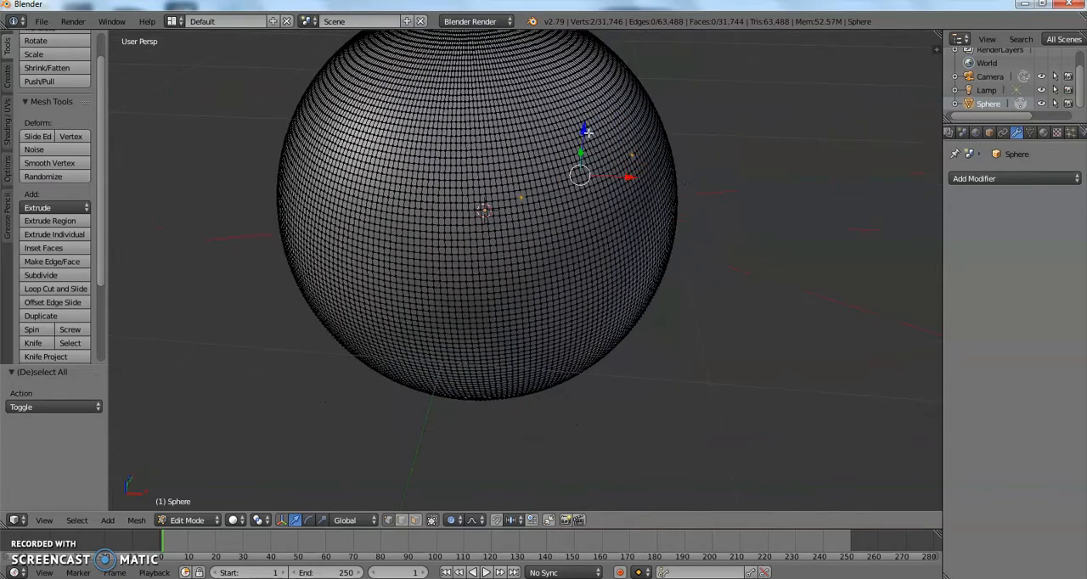
left_click_drag(585, 130, 595, 148)
middle_click_drag(595, 149, 626, 122)
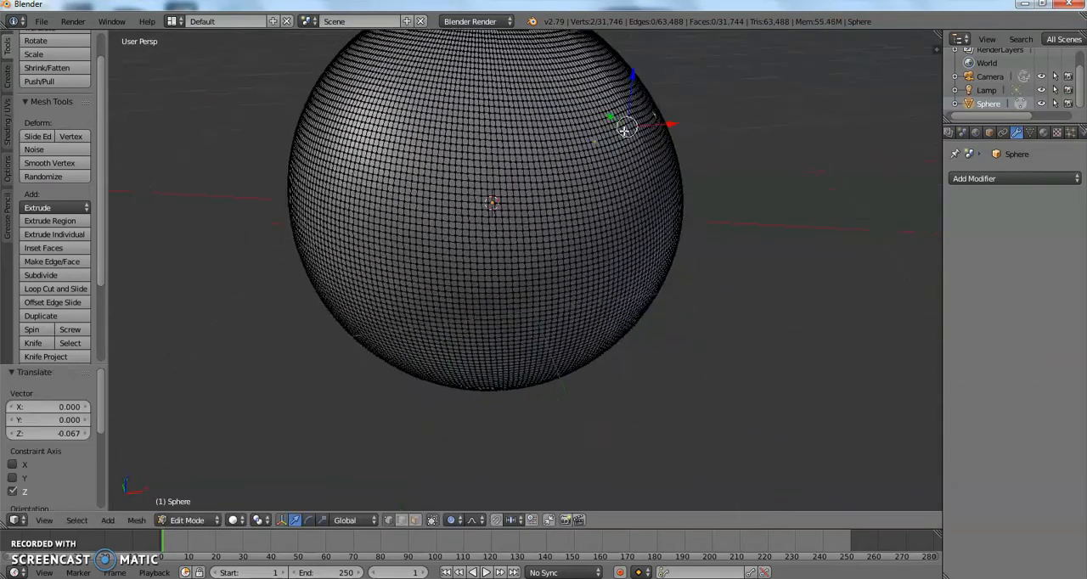
scroll(638, 119, "down", 2)
left_click_drag(648, 138, 643, 139)
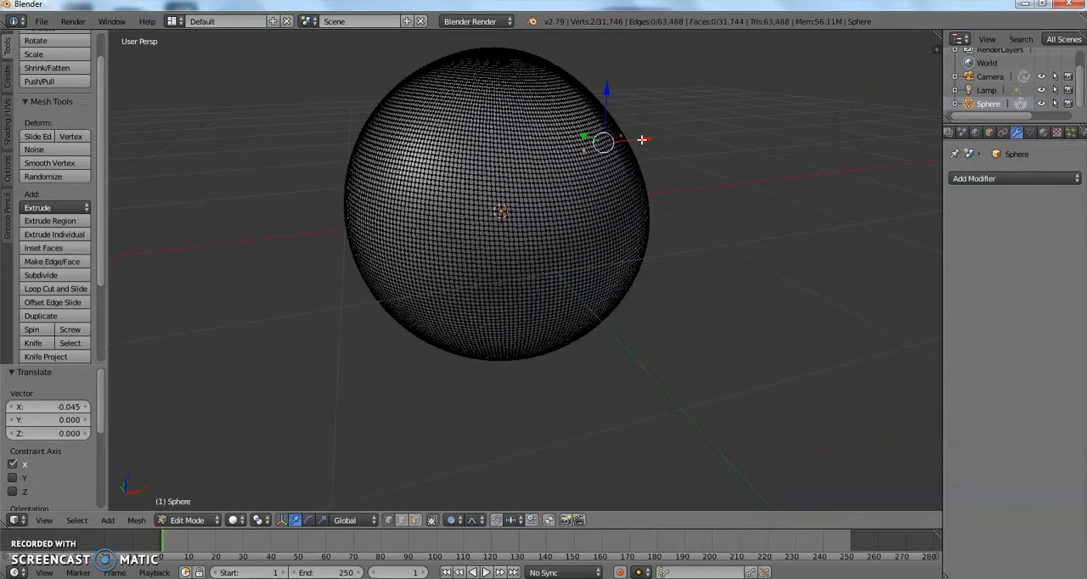
left_click_drag(643, 139, 634, 145)
middle_click_drag(634, 145, 568, 189)
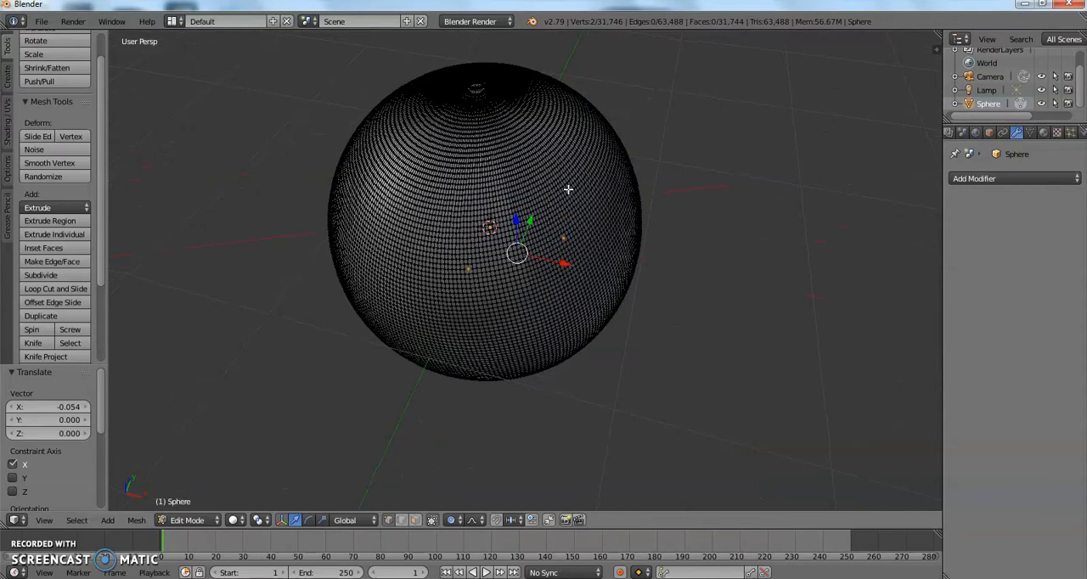
Undo the last three moves of the two selected vertices.
key("ctrl+z")
key("ctrl+z")
key("ctrl+z")
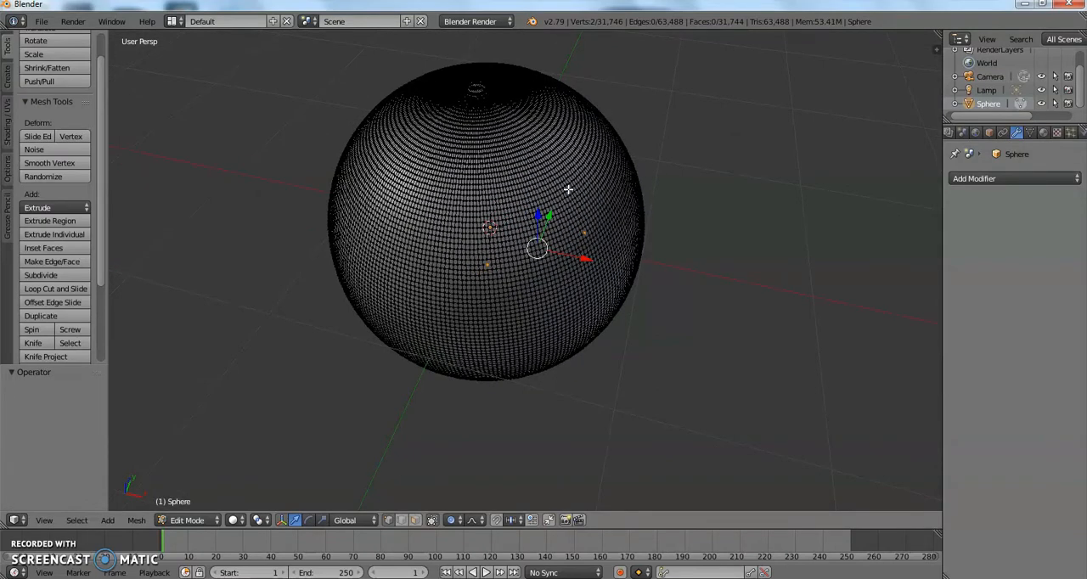
Deselect all vertices and switch the sphere from Edit Mode to Sculpt Mode.
scroll(568, 190, "up", 3)
middle_click_drag(569, 189, 608, 155)
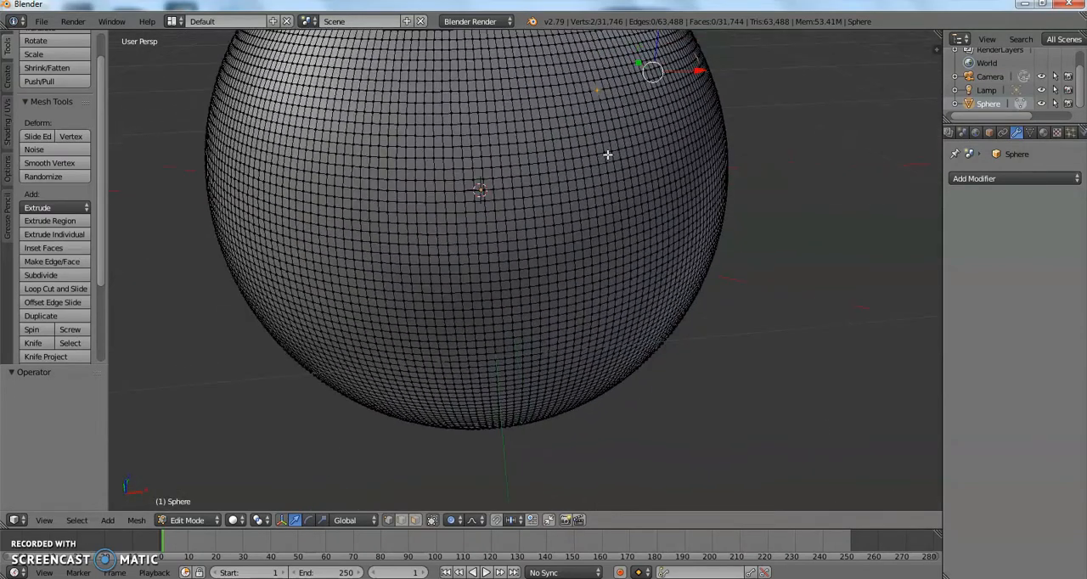
key("a")
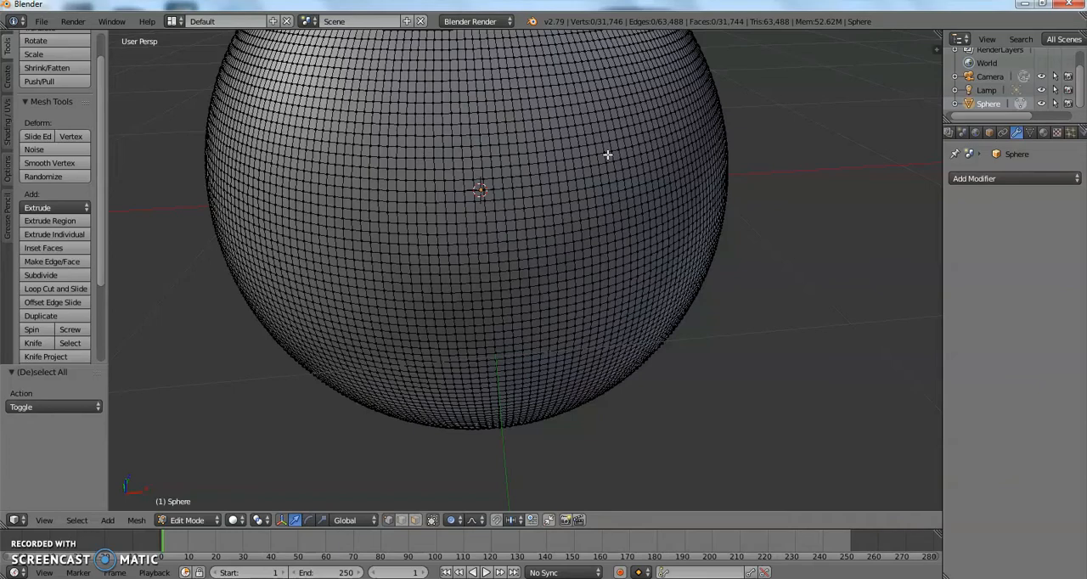
scroll(608, 155, "down", 2)
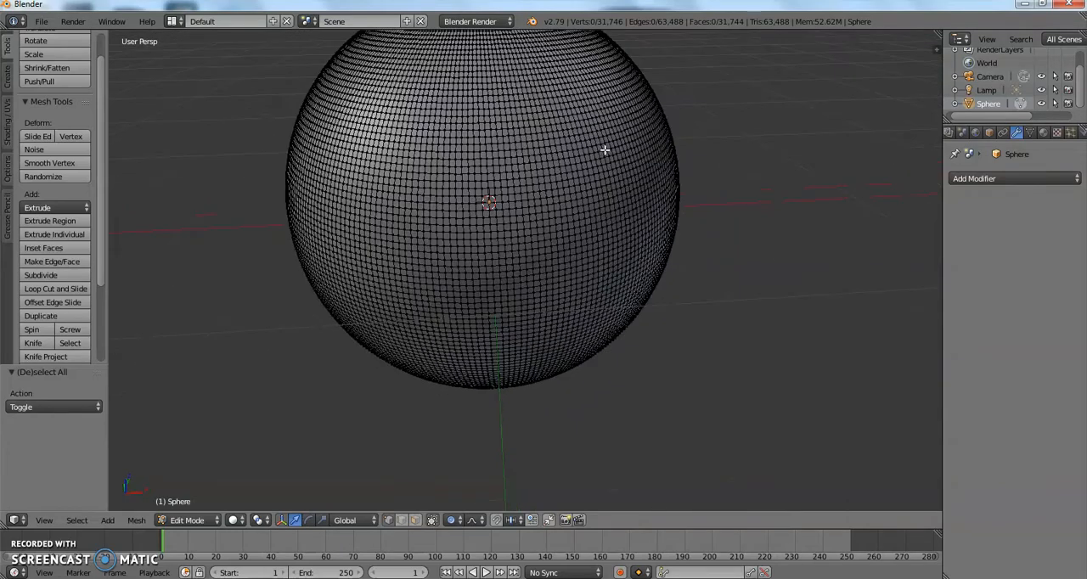
scroll(604, 150, "down", 1)
left_click(170, 520)
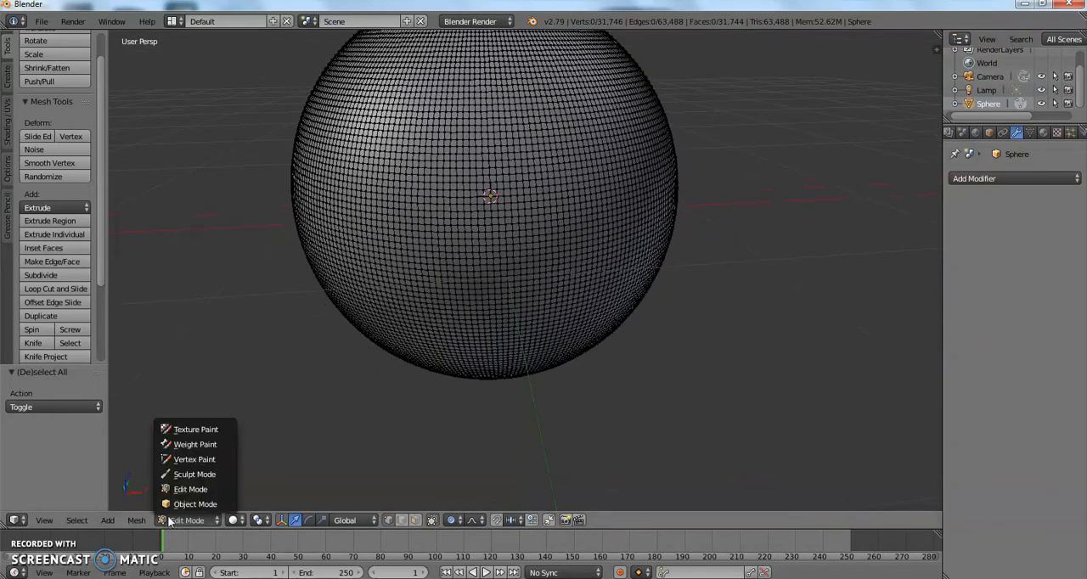
left_click(192, 474)
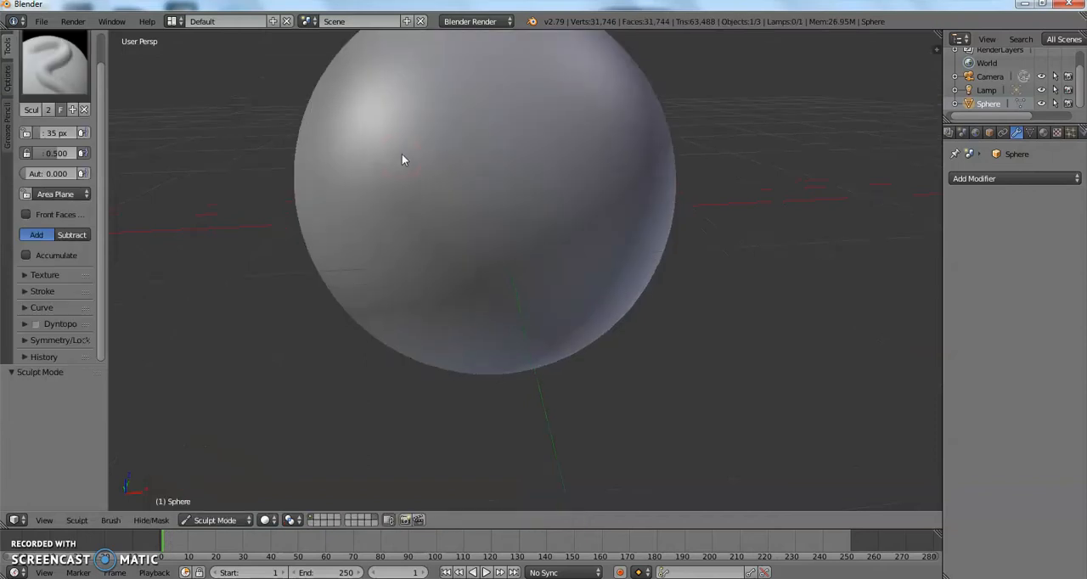
scroll(402, 153, "up", 3)
scroll(401, 150, "down", 2)
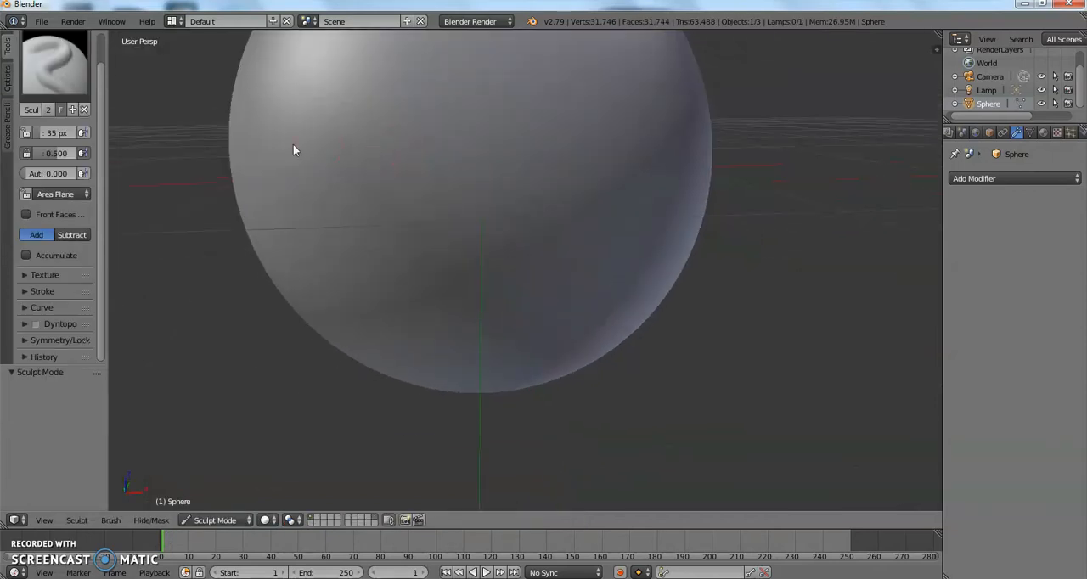
Choose the Clay Strips brush and sculpt a short vertical nose ridge on the middle of the sphere's front.
left_click(56, 66)
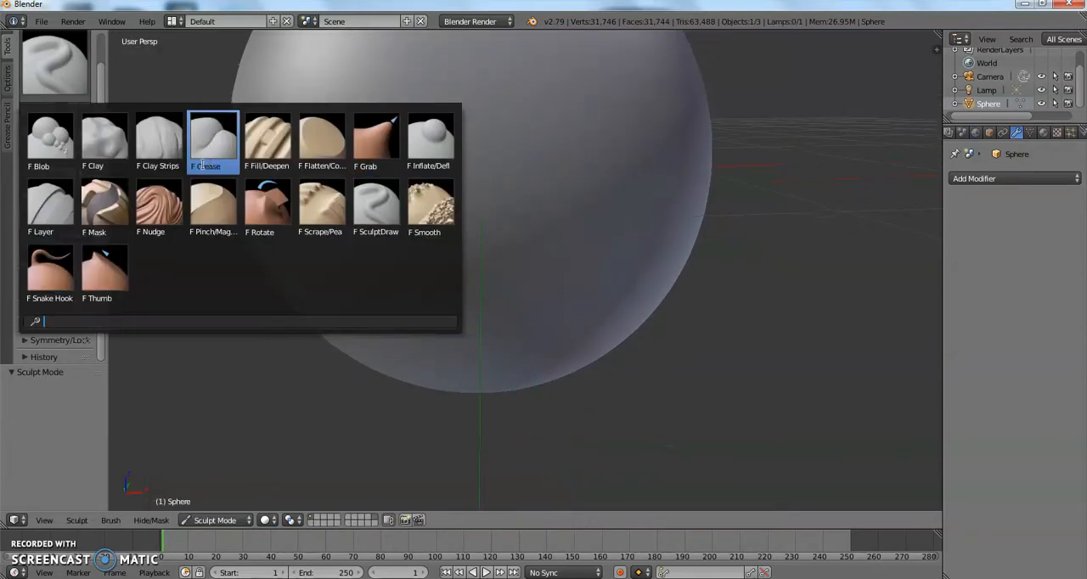
left_click(160, 148)
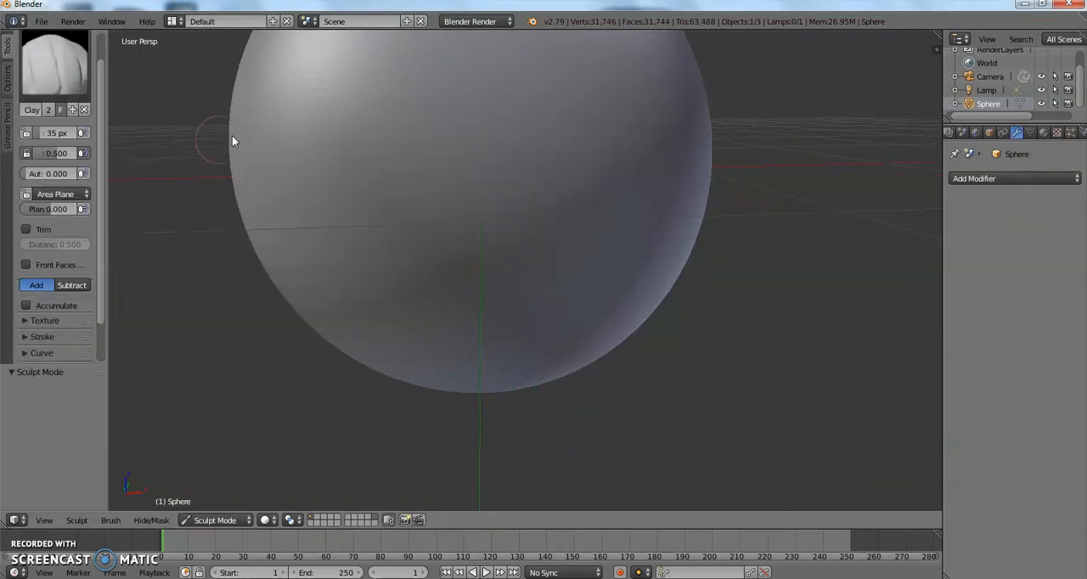
scroll(278, 121, "down", 3)
mouse_move(277, 121)
middle_mouse_down()
mouse_move(264, 174)
mouse_move(287, 134)
mouse_move(271, 111)
middle_mouse_up()
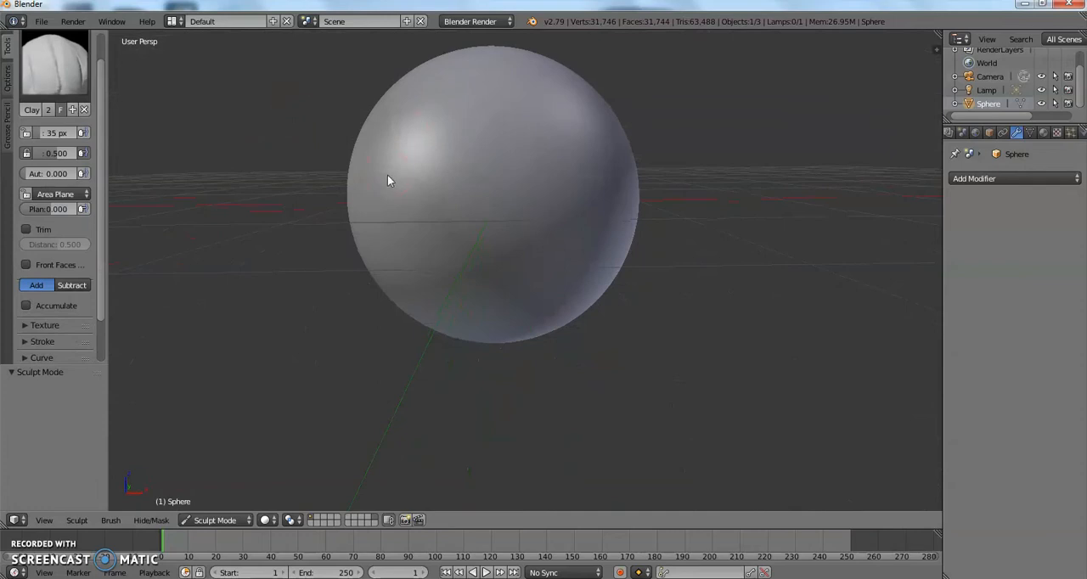
scroll(389, 174, "up", 1)
middle_click_drag(390, 175, 394, 179)
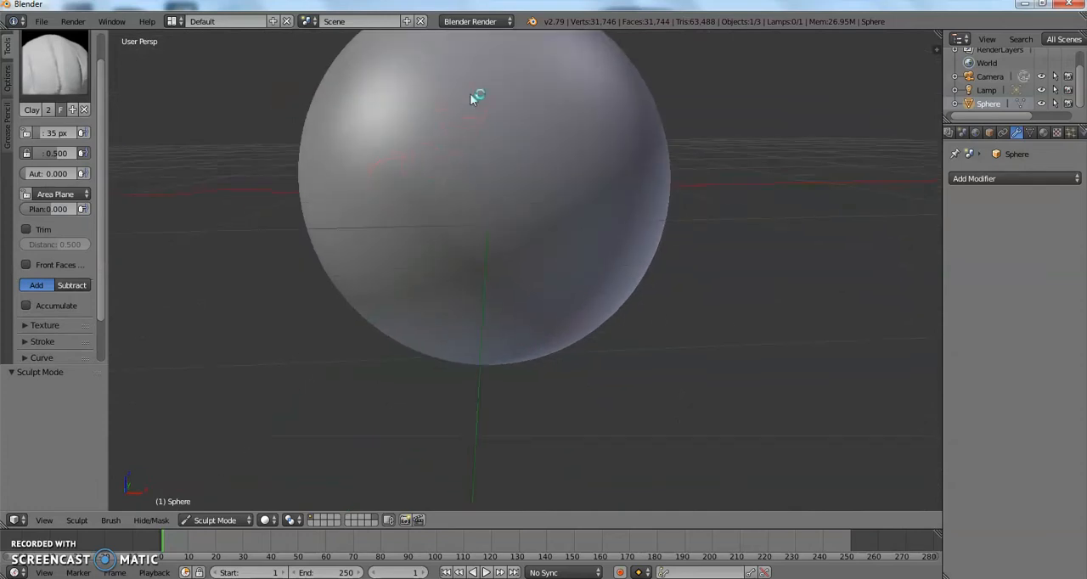
mouse_move(467, 118)
left_mouse_down()
mouse_move(474, 142)
mouse_move(476, 78)
left_mouse_up()
middle_click_drag(481, 74, 477, 98)
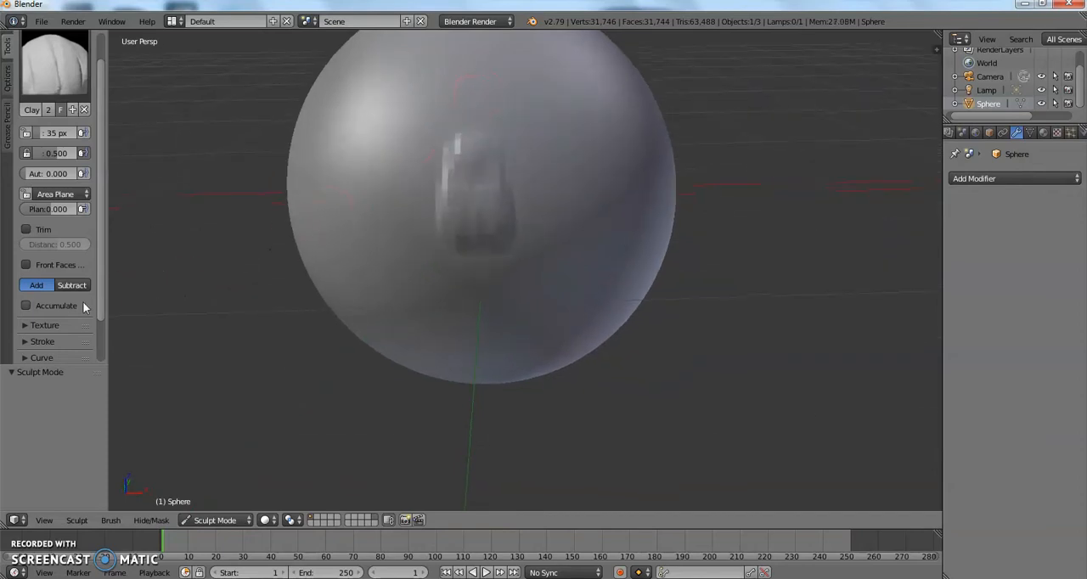
Check the brush's symmetry settings and try a mirrored Clay Strips stroke beside the nose ridge.
scroll(49, 293, "down", 3)
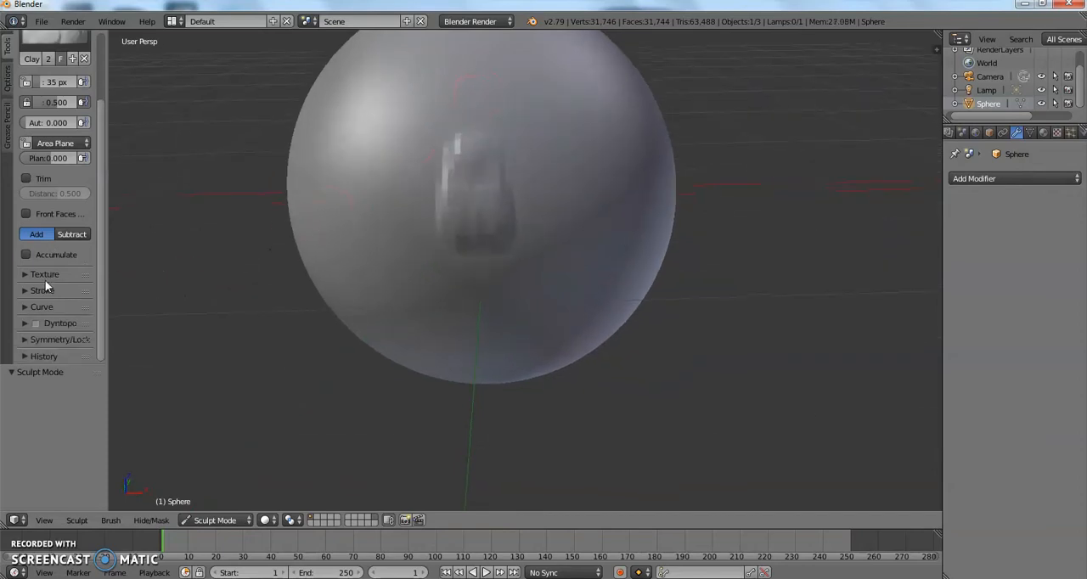
left_click(47, 340)
scroll(56, 322, "down", 5)
left_click(48, 232)
scroll(48, 229, "up", 5)
mouse_move(538, 137)
left_mouse_down()
mouse_move(556, 159)
mouse_move(552, 141)
left_mouse_up()
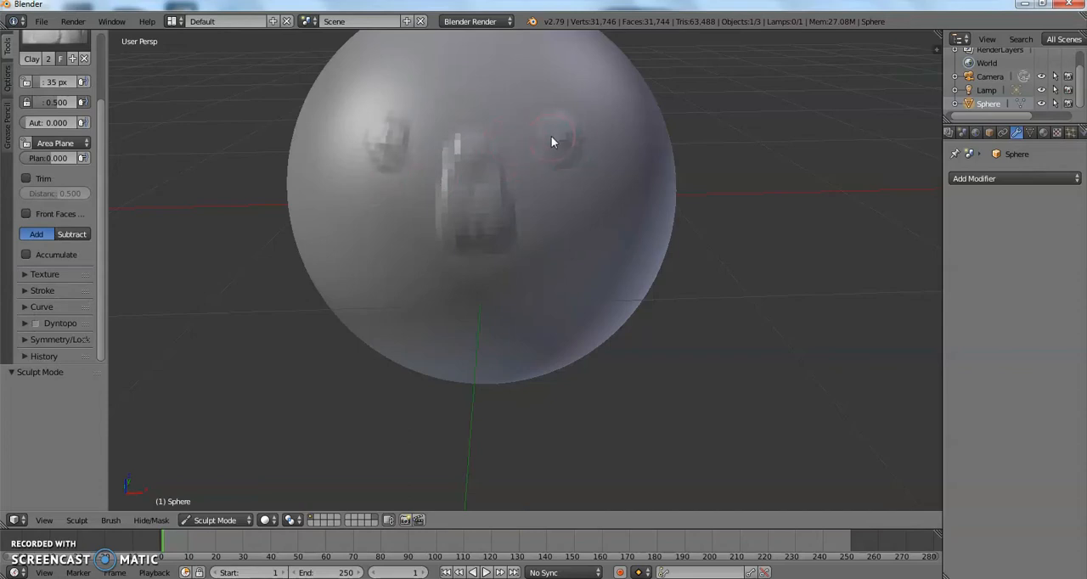
key("ctrl+z")
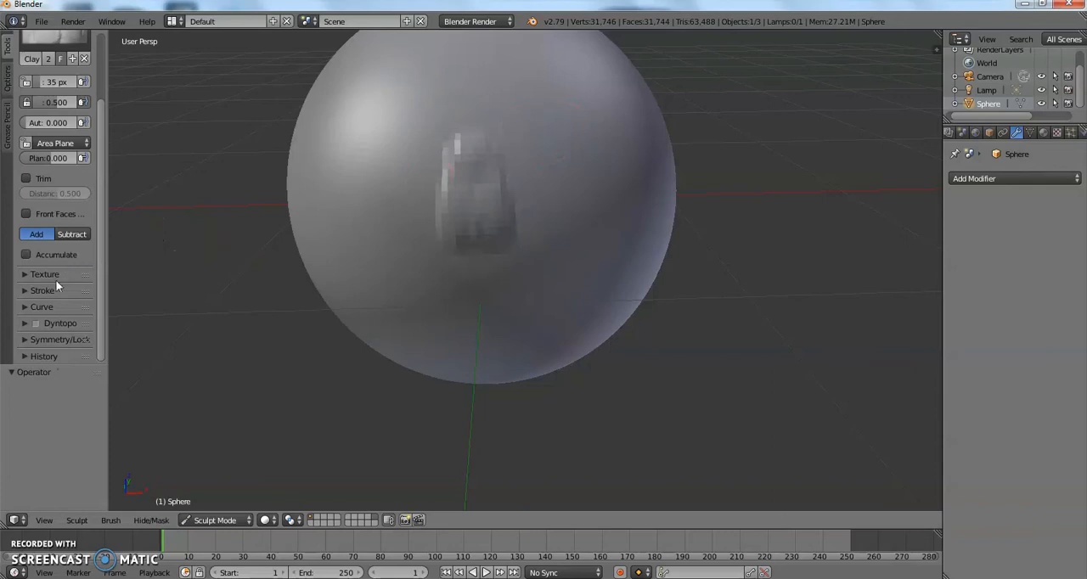
Expand the symmetry settings and build up the nose's bridge and sides with more Clay Strips strokes.
left_click(46, 336)
scroll(63, 330, "down", 3)
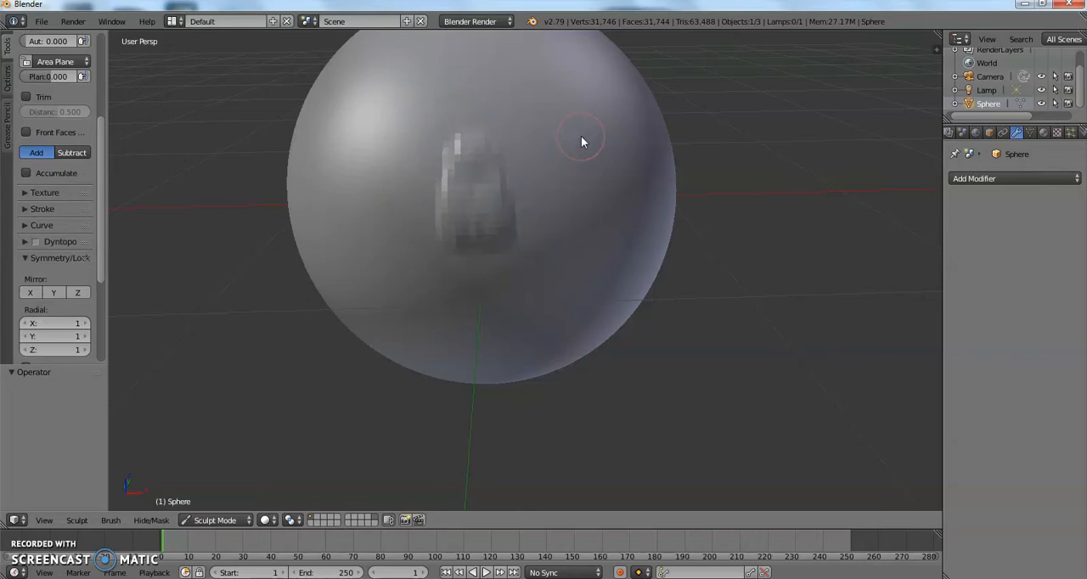
scroll(68, 160, "up", 6)
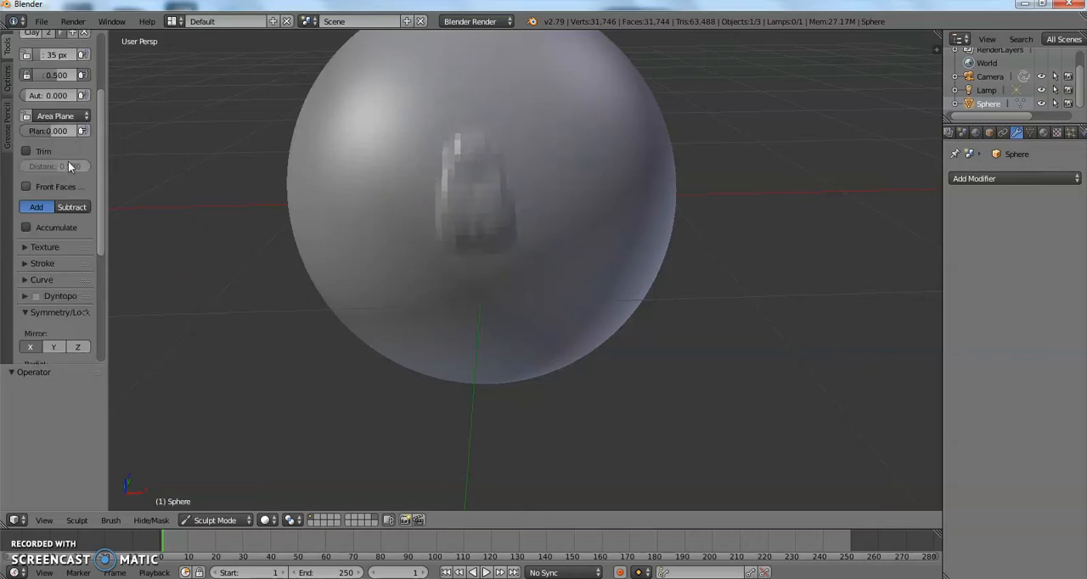
scroll(357, 138, "up", 4)
scroll(370, 151, "down", 2)
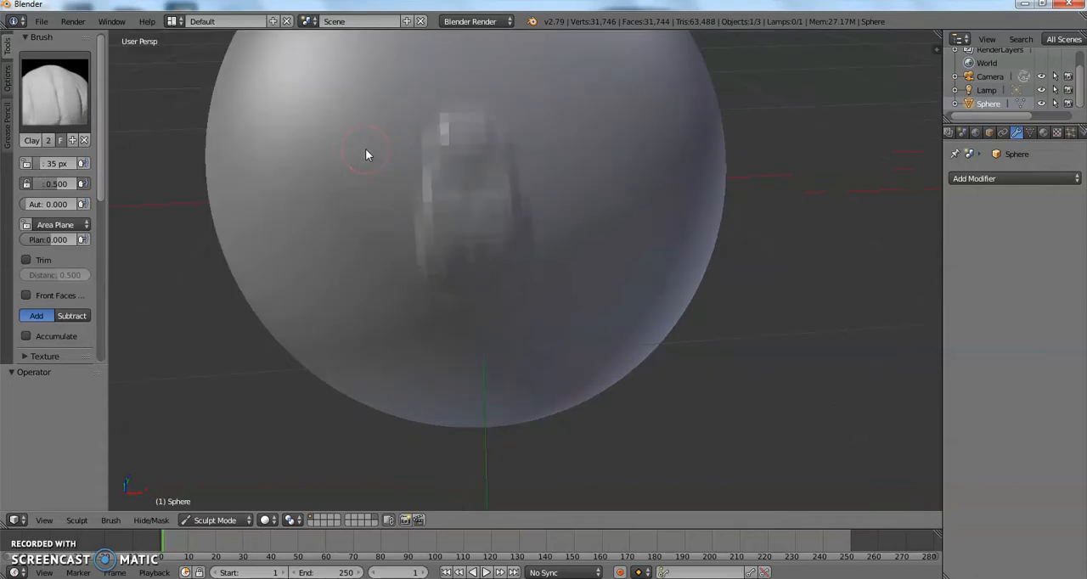
mouse_move(410, 131)
middle_mouse_down()
mouse_move(445, 126)
mouse_move(434, 127)
middle_mouse_up()
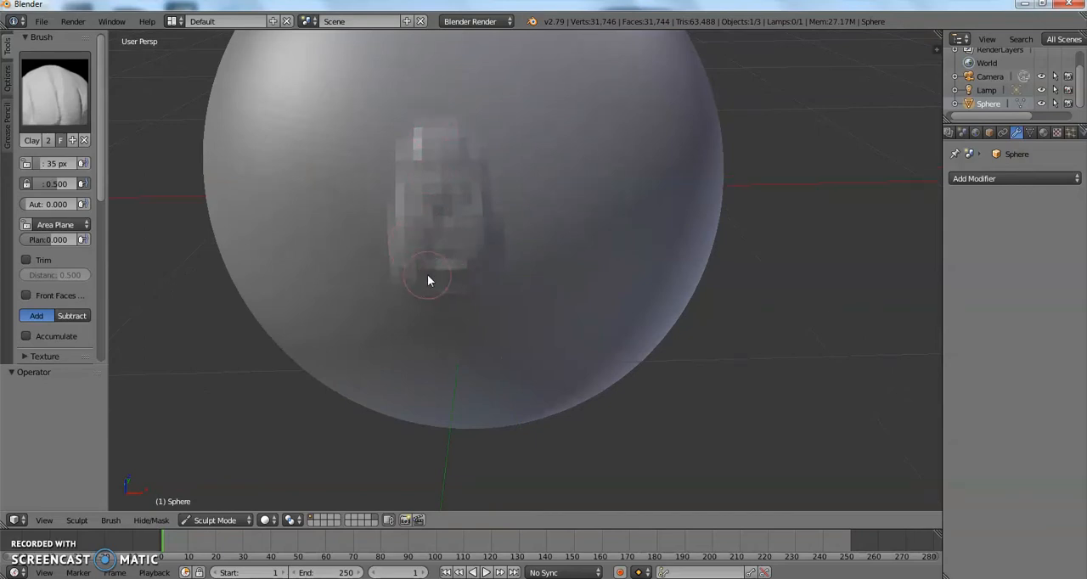
mouse_move(412, 274)
left_mouse_down()
mouse_move(413, 169)
mouse_move(440, 122)
left_mouse_up()
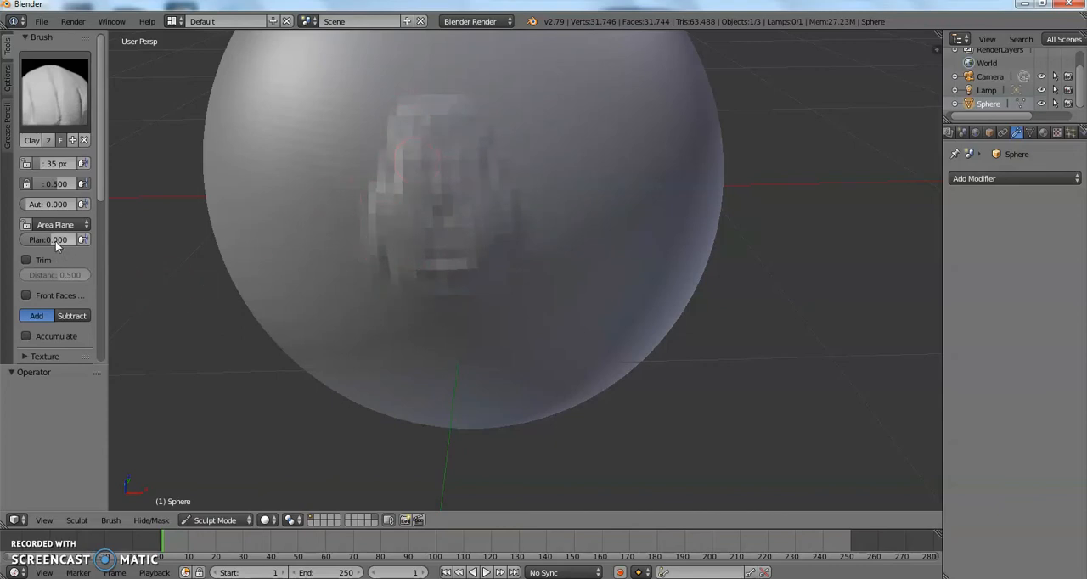
Set the Clay Strips brush strength to 1.000 and raise the bridge and lower part of the nose.
left_click_drag(54, 184, 80, 185)
mouse_move(441, 152)
left_mouse_down()
mouse_move(421, 245)
mouse_move(396, 256)
left_mouse_up()
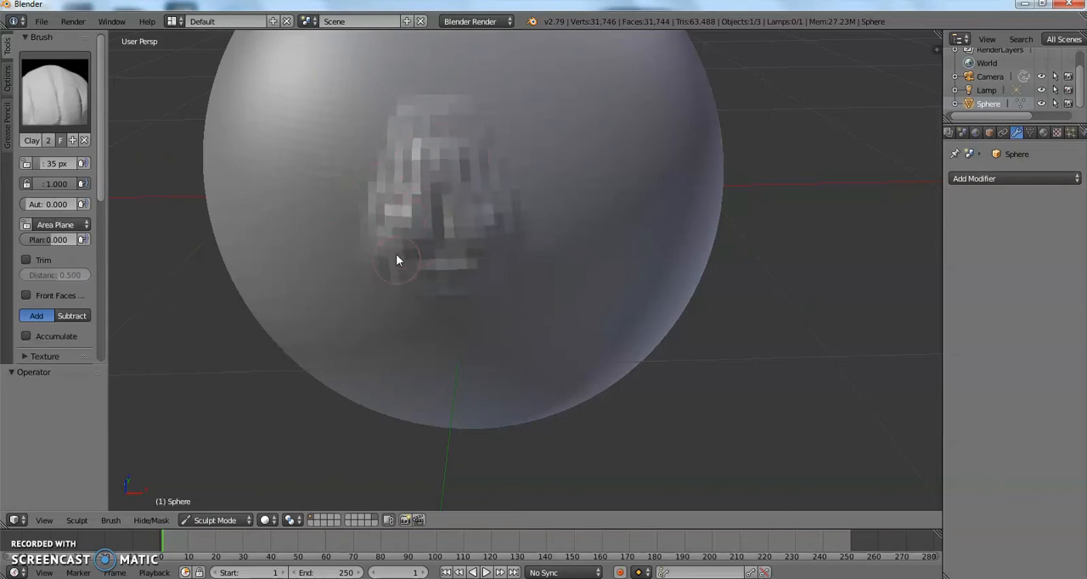
mouse_move(435, 209)
left_mouse_down()
mouse_move(413, 160)
mouse_move(393, 225)
left_mouse_up()
mouse_move(430, 148)
left_mouse_down()
mouse_move(431, 232)
mouse_move(424, 182)
left_mouse_up()
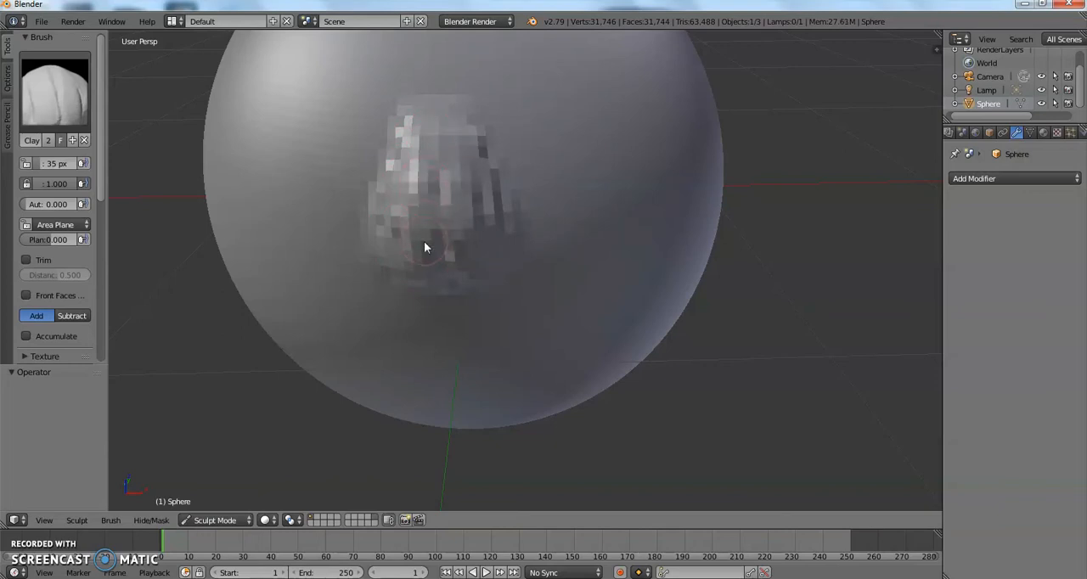
Sculpt the nose's tip, both nostril wings and the base between them with Clay Strips.
middle_click_drag(427, 242, 451, 244)
mouse_move(511, 246)
left_mouse_down()
mouse_move(487, 225)
mouse_move(531, 244)
mouse_move(509, 256)
mouse_move(538, 116)
mouse_move(544, 169)
left_mouse_up()
mouse_move(520, 256)
left_mouse_down()
mouse_move(530, 265)
mouse_move(501, 235)
mouse_move(515, 247)
mouse_move(524, 174)
left_mouse_up()
mouse_move(495, 209)
left_mouse_down()
mouse_move(493, 265)
mouse_move(480, 219)
mouse_move(577, 98)
mouse_move(523, 107)
mouse_move(528, 71)
mouse_move(514, 140)
mouse_move(546, 108)
mouse_move(551, 201)
mouse_move(561, 139)
left_mouse_up()
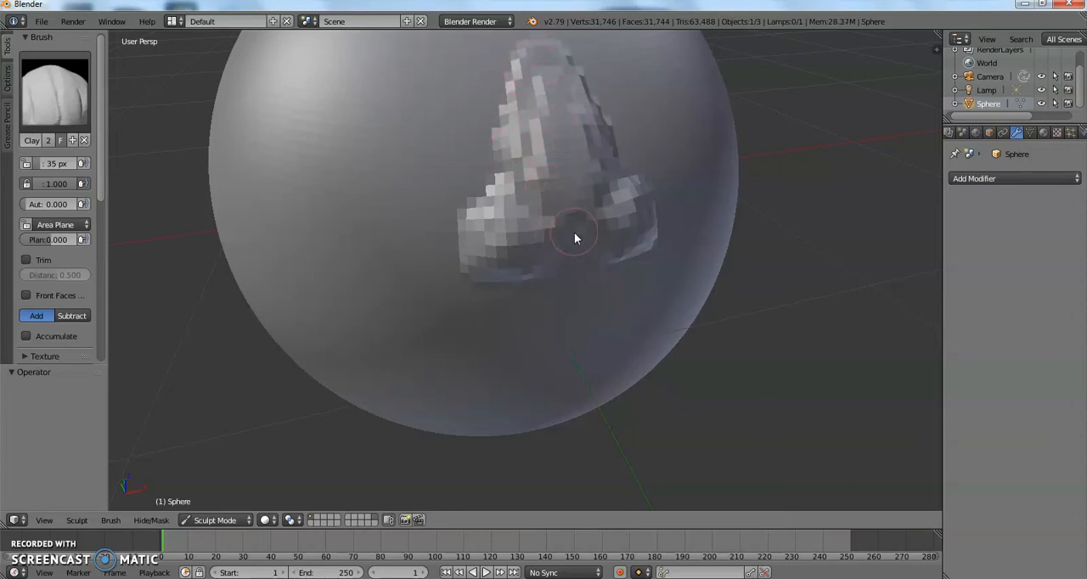
mouse_move(581, 232)
left_mouse_down()
mouse_move(500, 240)
mouse_move(512, 204)
mouse_move(515, 262)
left_mouse_up()
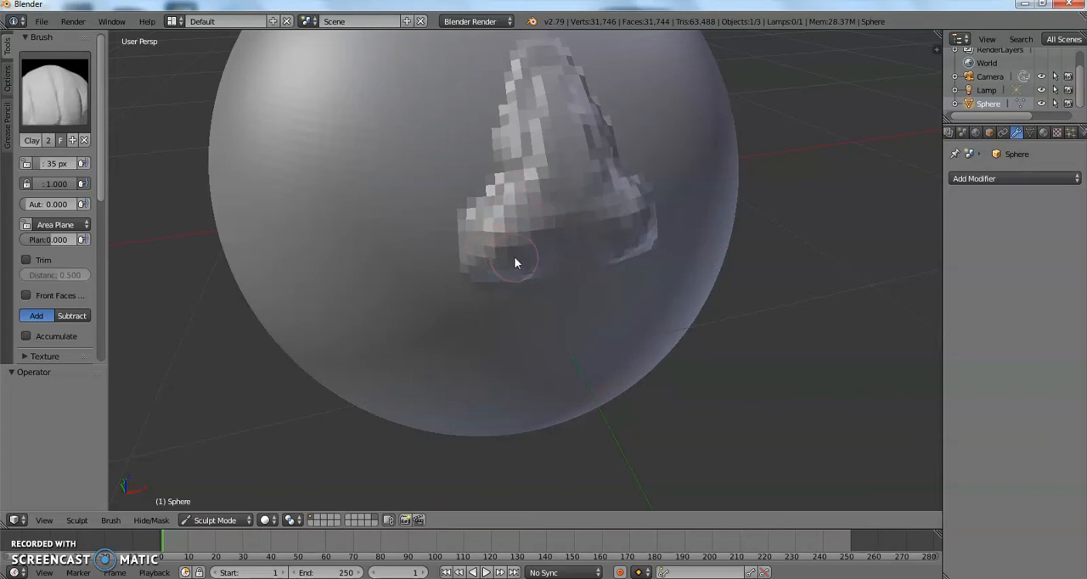
mouse_move(507, 199)
middle_mouse_down()
mouse_move(473, 193)
mouse_move(480, 212)
middle_mouse_up()
Try to smooth the middle of the nose from bridge to tip with the Smooth brush.
left_click(59, 92)
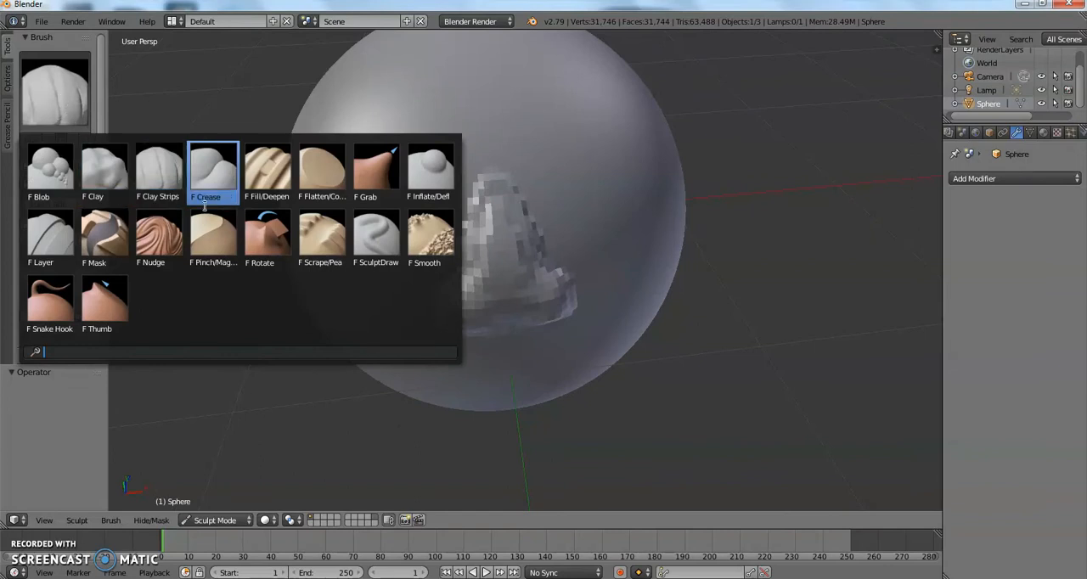
left_click(429, 248)
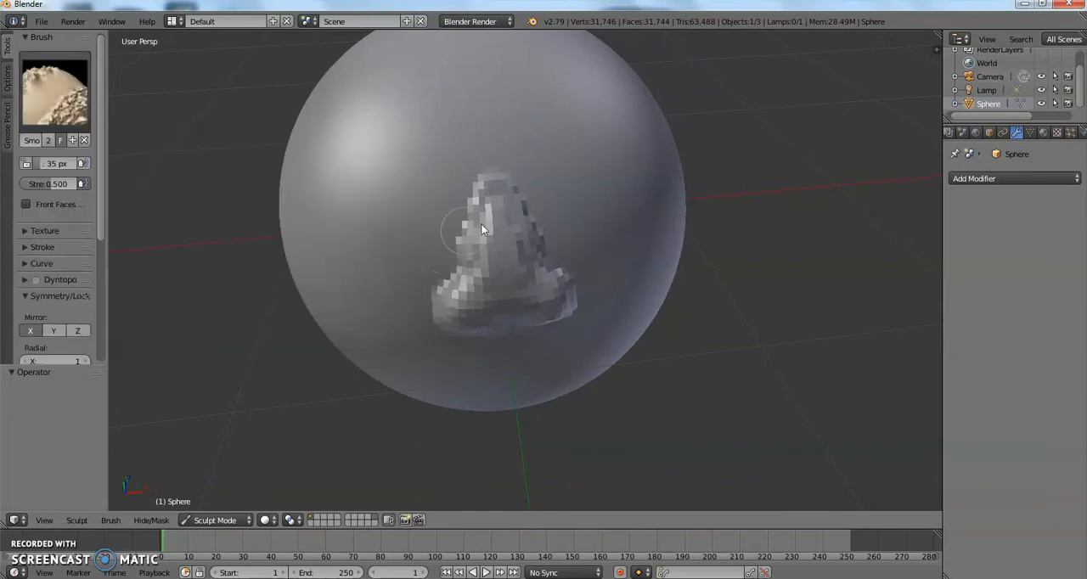
left_click_drag(492, 279, 495, 308)
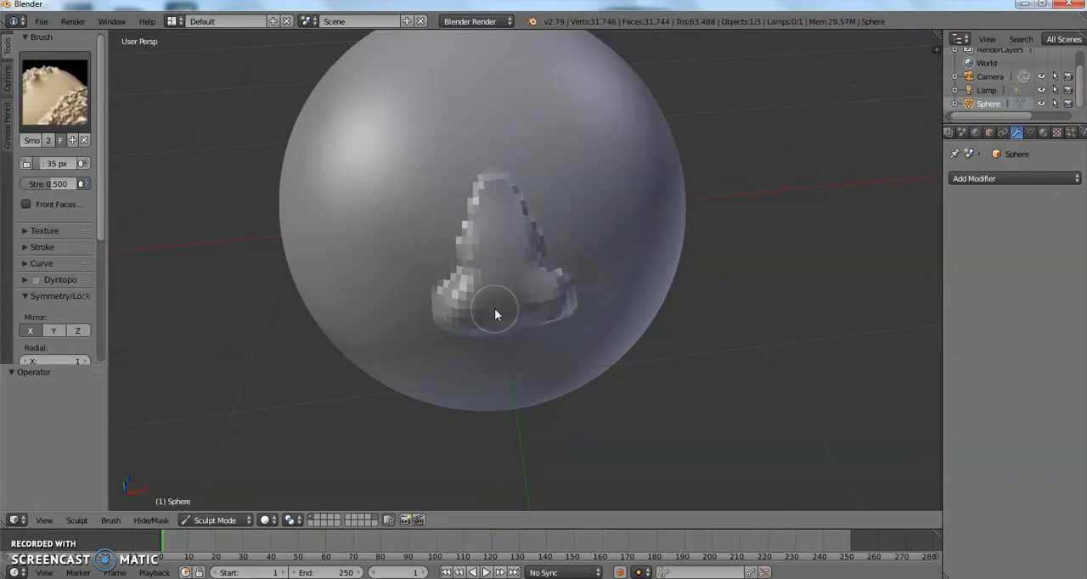
key("ctrl+z")
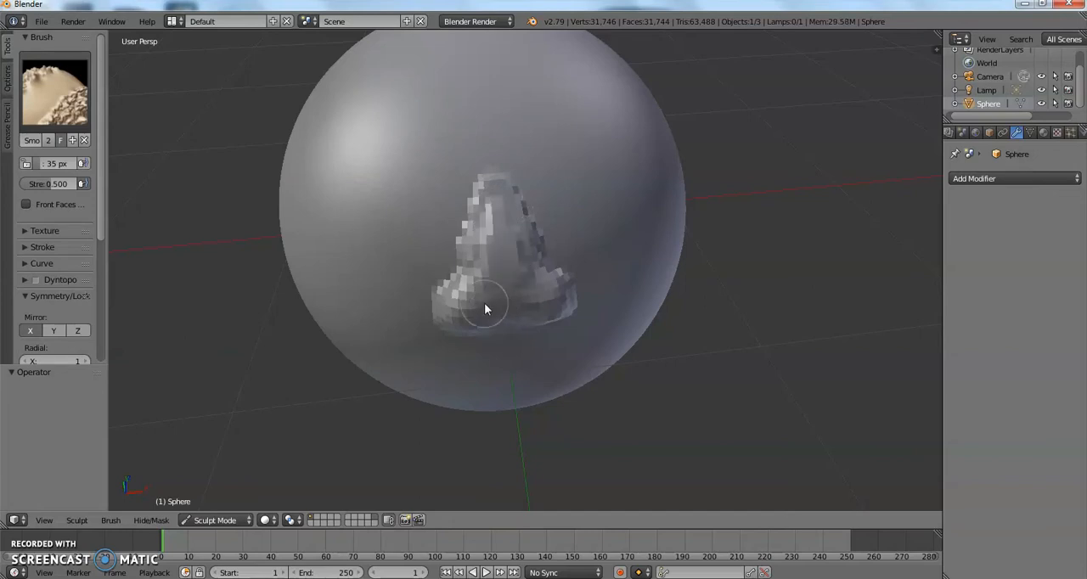
Switch the sculpting brush to Scrape/Peaks for working on the nose.
scroll(442, 248, "up", 2)
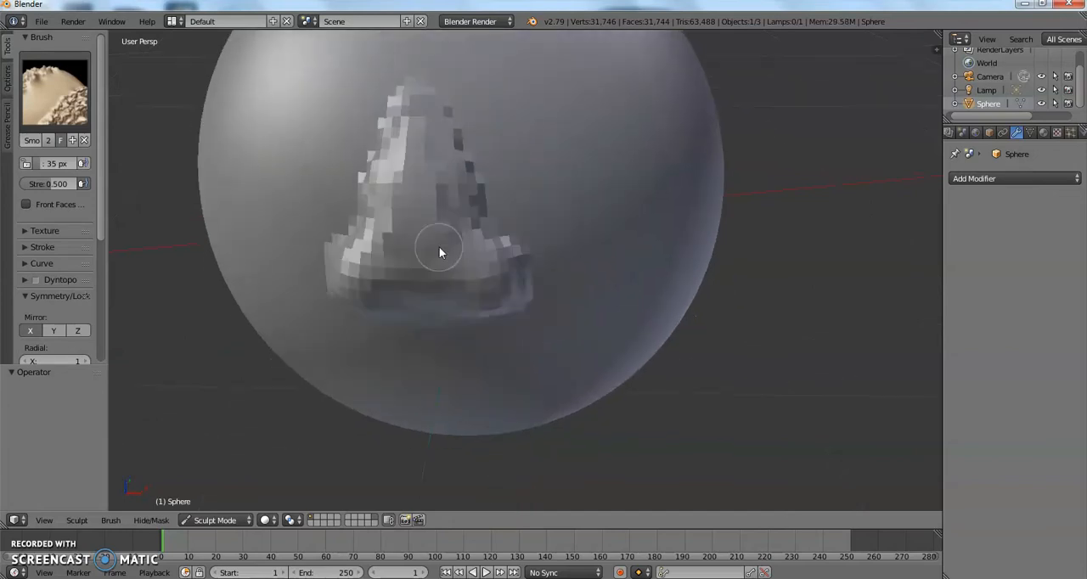
left_click(59, 116)
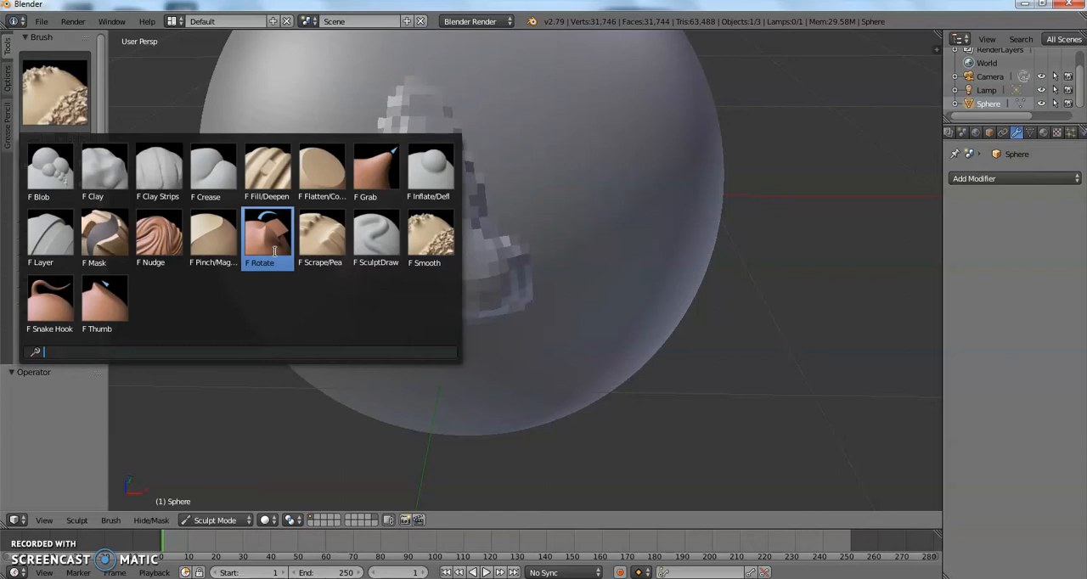
left_click(315, 233)
middle_click_drag(348, 197, 291, 400)
Close the other open Blender window that still shows the splash screen.
mouse_move(313, 578)
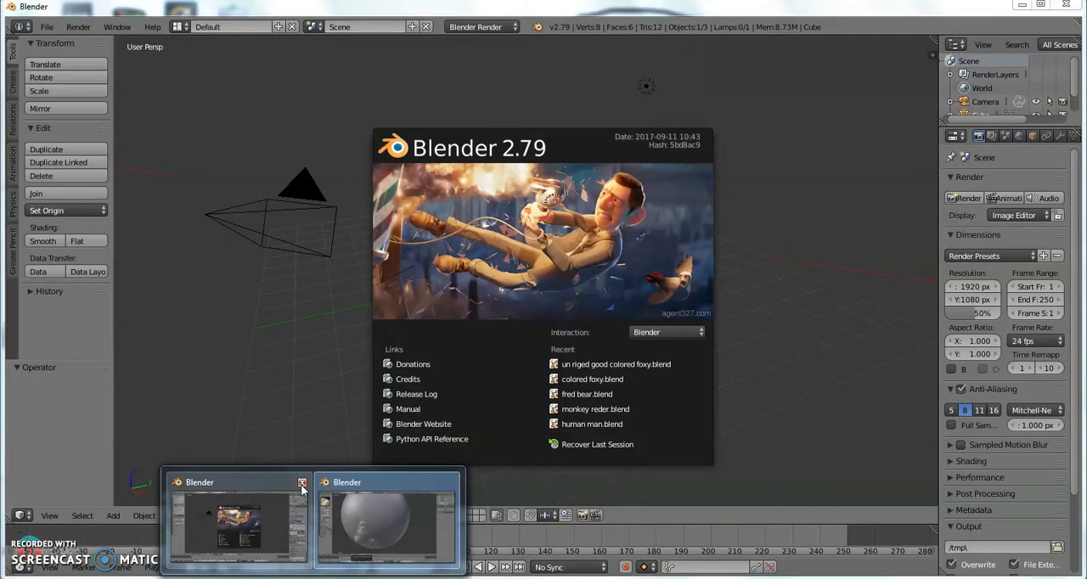
left_click(300, 484)
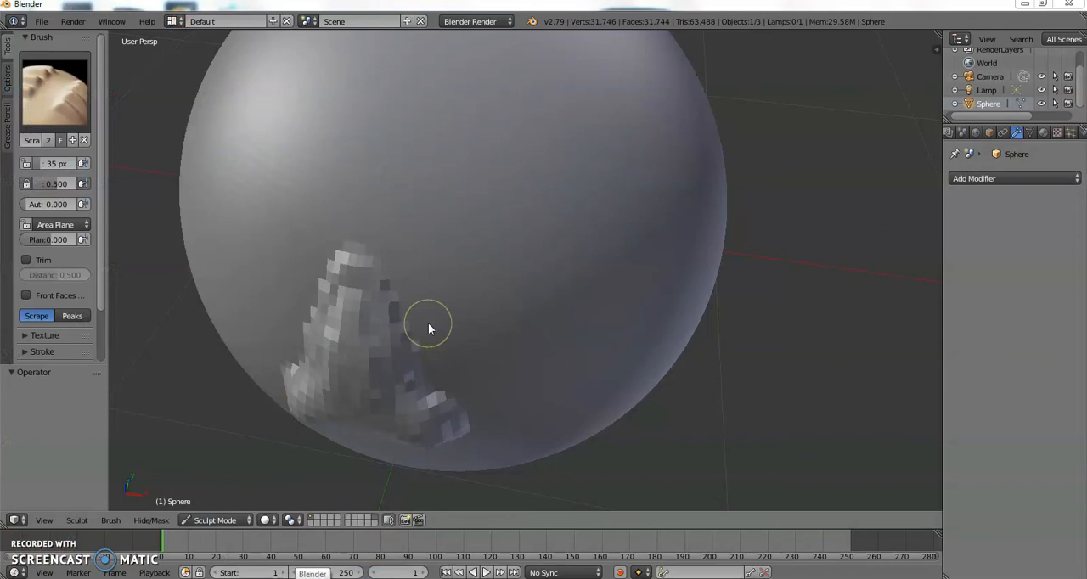
Expand the symmetry settings of the Scrape/Peaks brush to show the mirror axes.
mouse_move(428, 323)
middle_mouse_down()
mouse_move(412, 325)
mouse_move(435, 297)
middle_mouse_up()
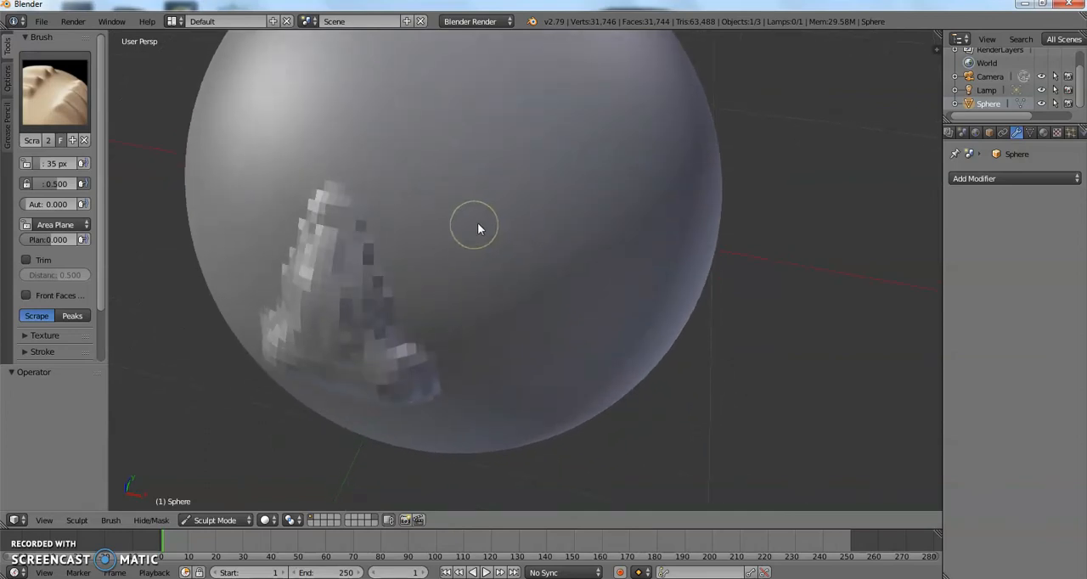
scroll(42, 331, "down", 3)
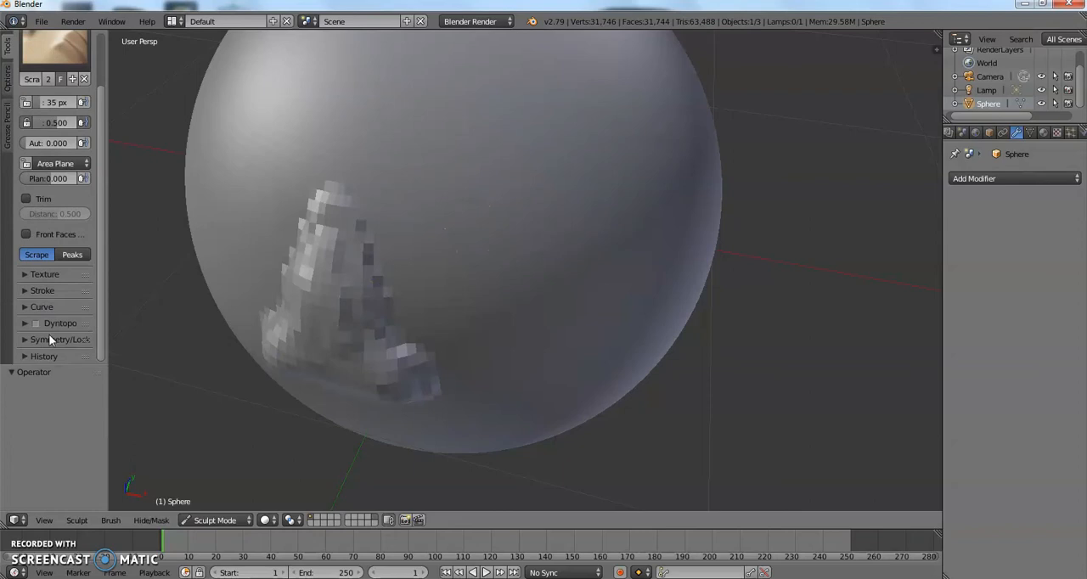
left_click(48, 339)
scroll(52, 339, "down", 5)
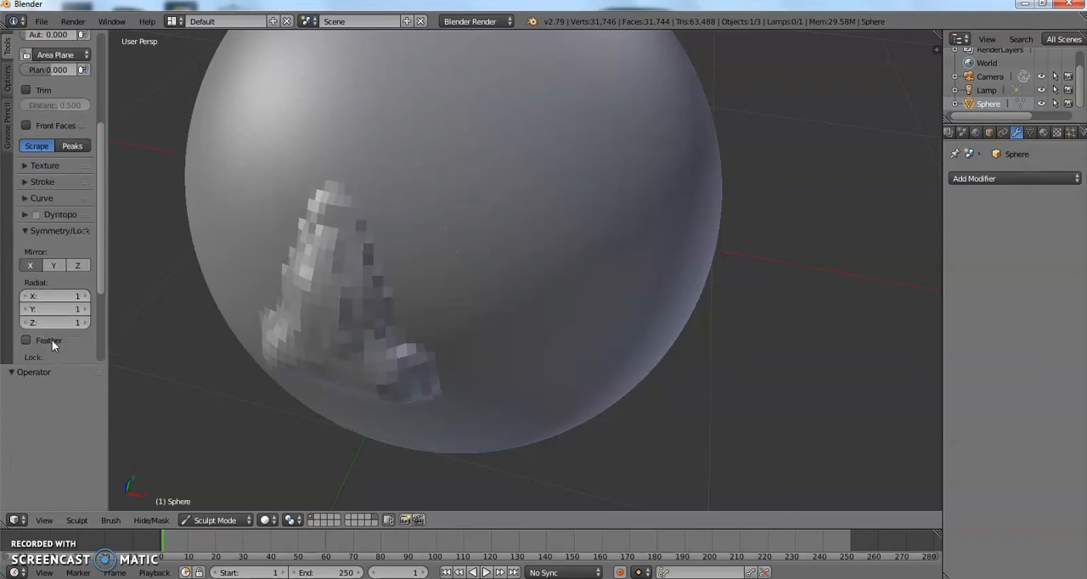
Raise the Scrape/Peaks brush strength to 1.000 and scrape the side of the nose near the bridge.
left_click(50, 229)
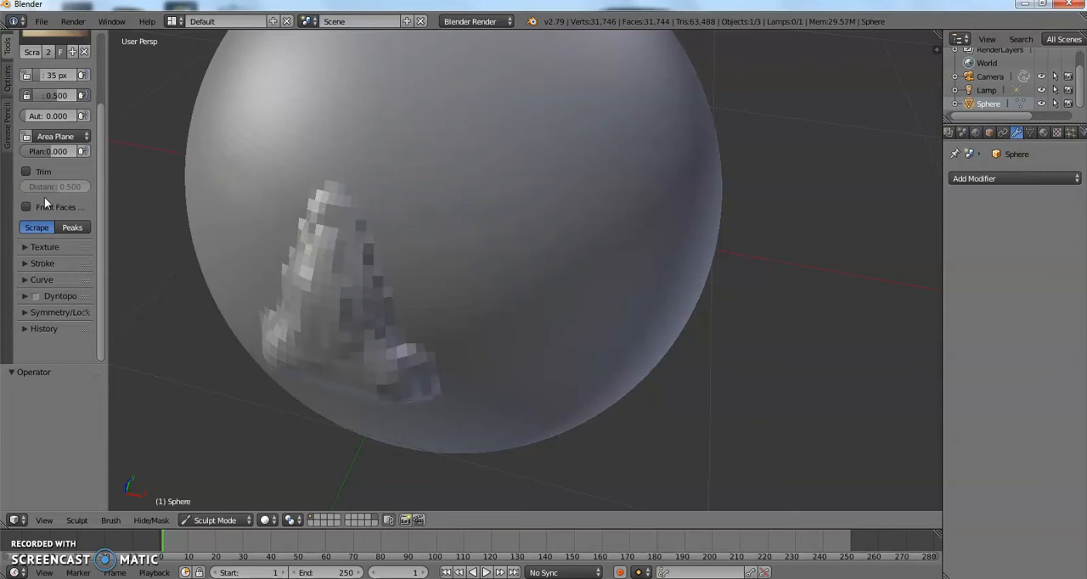
scroll(44, 197, "up", 4)
left_click_drag(57, 190, 118, 190)
scroll(371, 199, "up", 3)
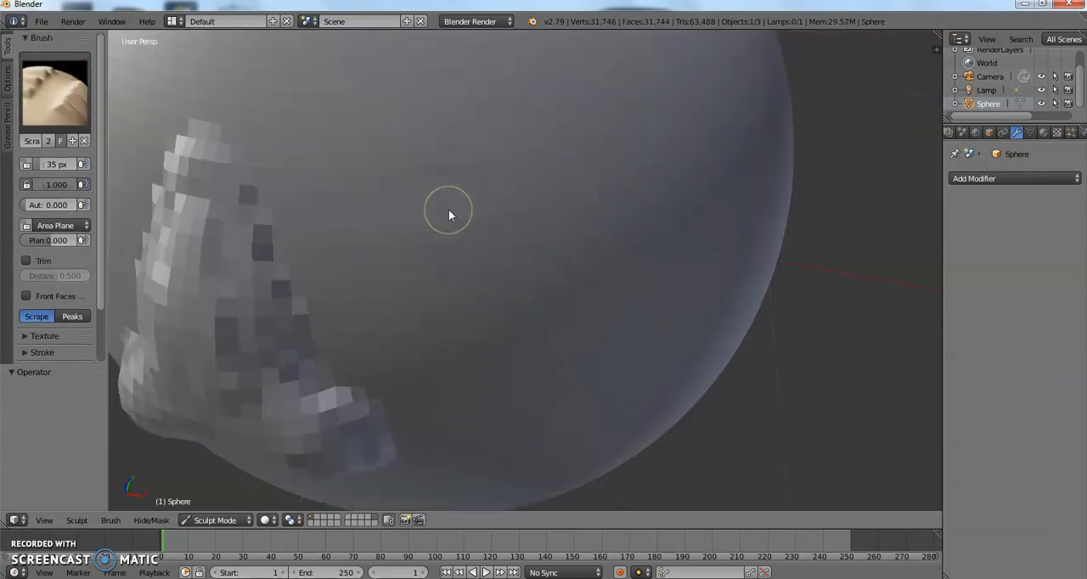
left_click_drag(253, 255, 271, 223)
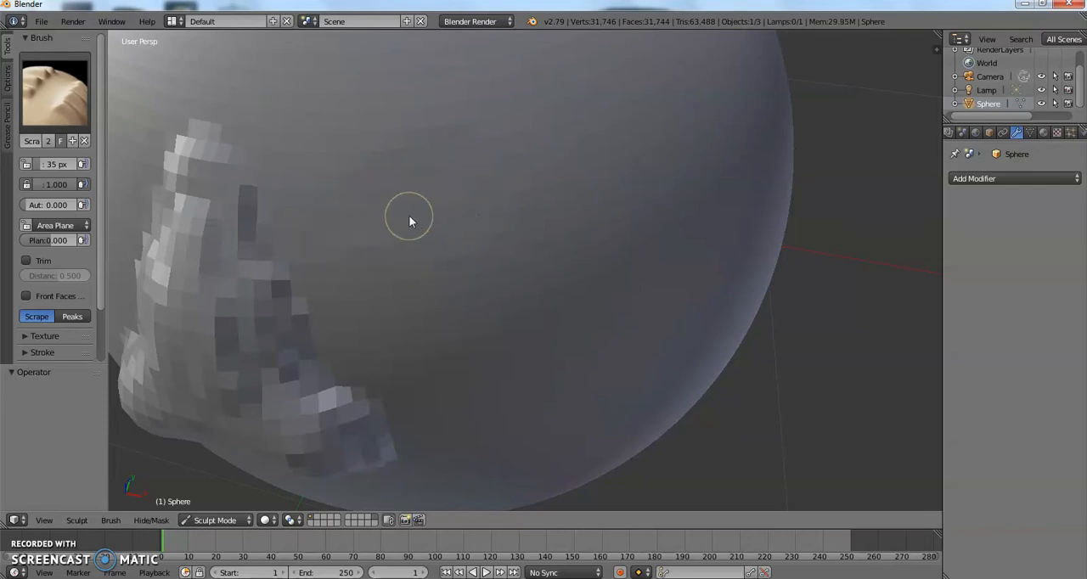
Switch to the Smooth brush, set its strength to 1.000 and smooth the surface beside the nose.
left_click(51, 85)
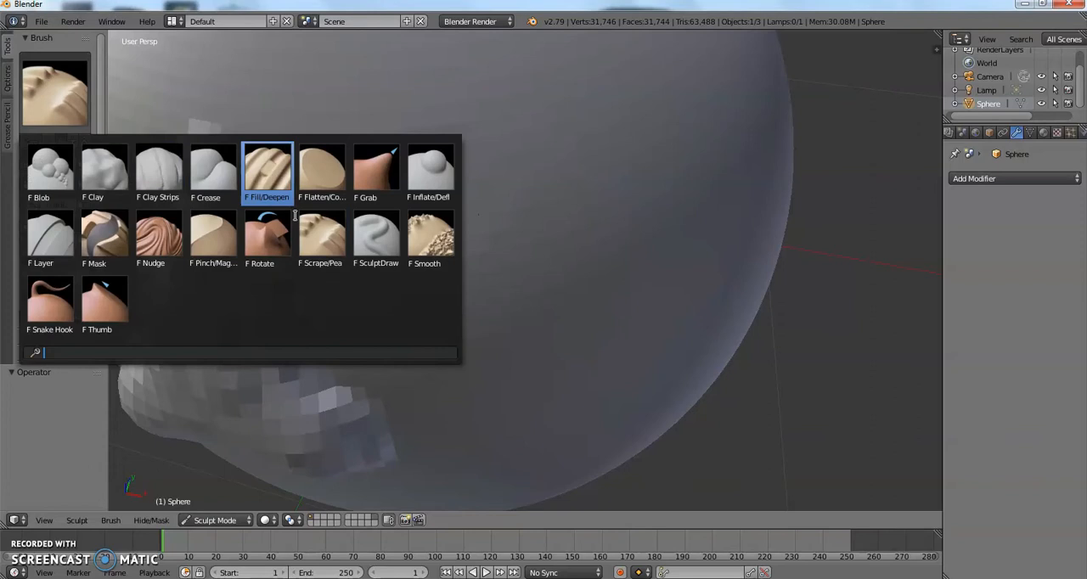
left_click(429, 238)
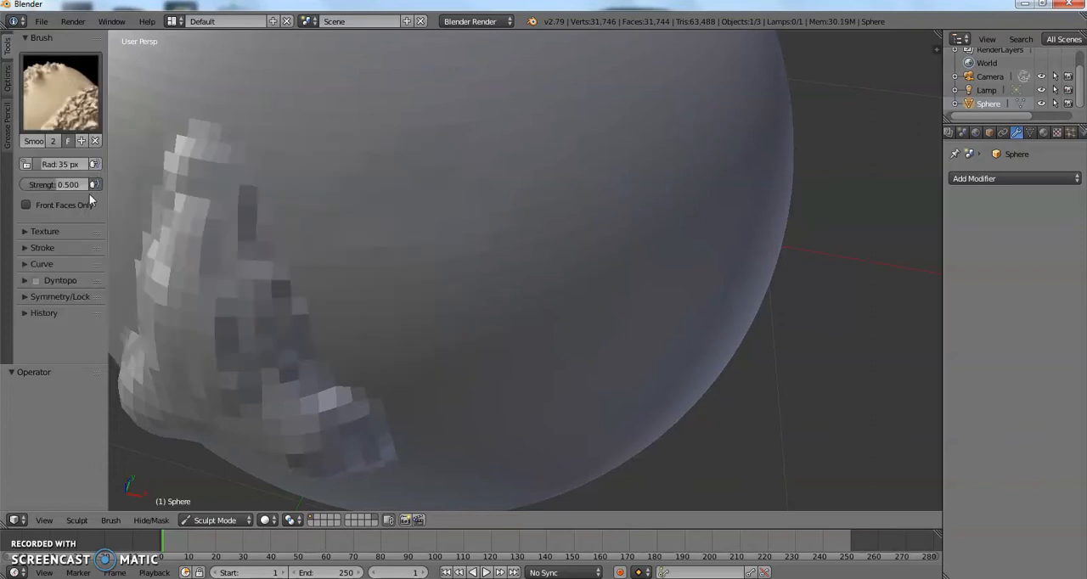
left_click_drag(58, 184, 103, 184)
mouse_move(393, 196)
middle_mouse_down()
mouse_move(480, 197)
mouse_move(434, 202)
mouse_move(453, 215)
middle_mouse_up()
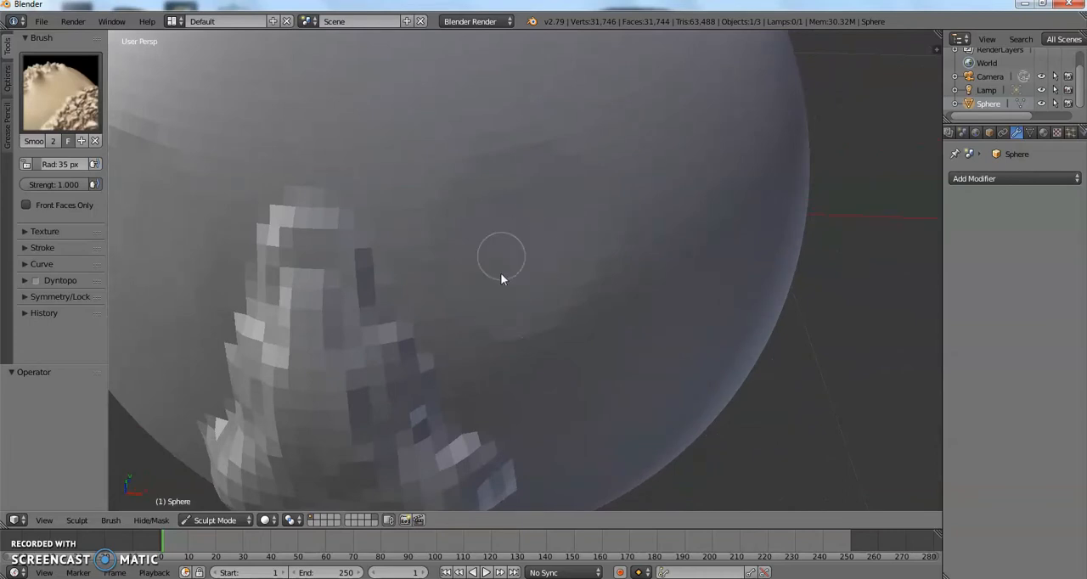
Switch the sculpting brush to Blob and undo a trial stroke on the sphere above the nose.
left_click(85, 112)
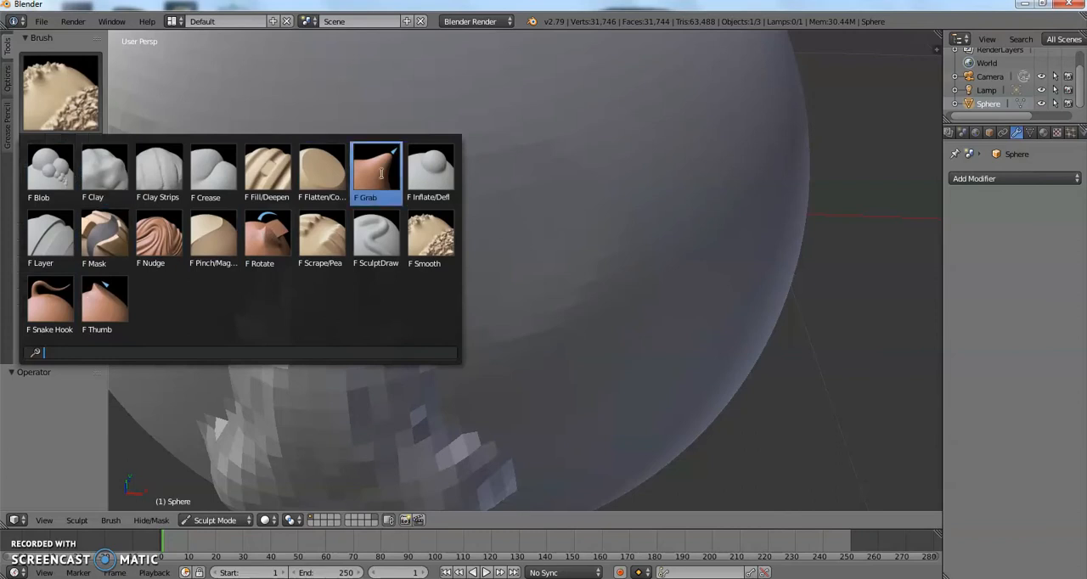
left_click(55, 187)
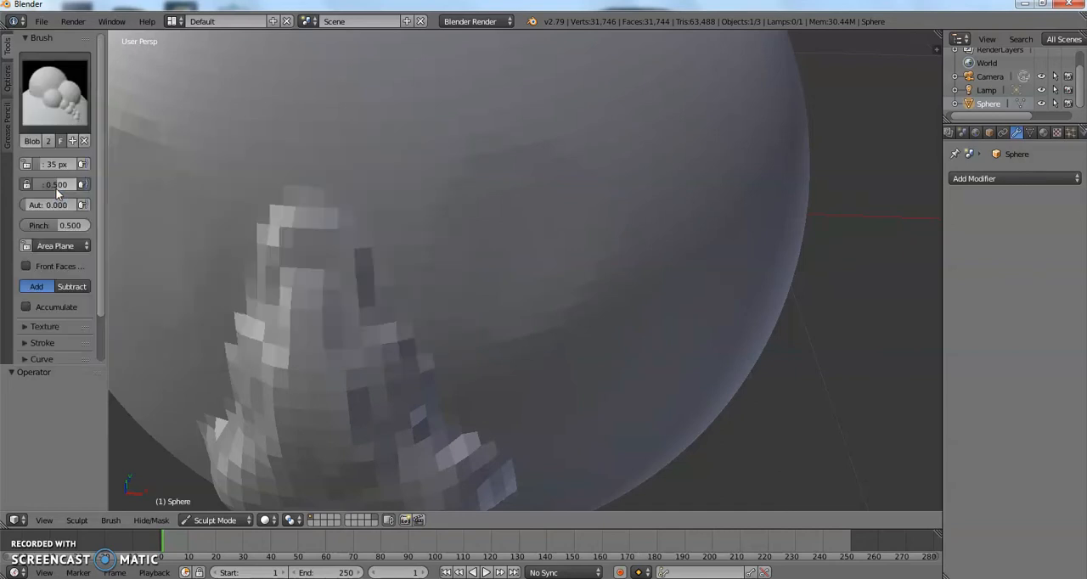
scroll(179, 177, "down", 4)
left_click_drag(503, 128, 539, 84)
key("ctrl+z")
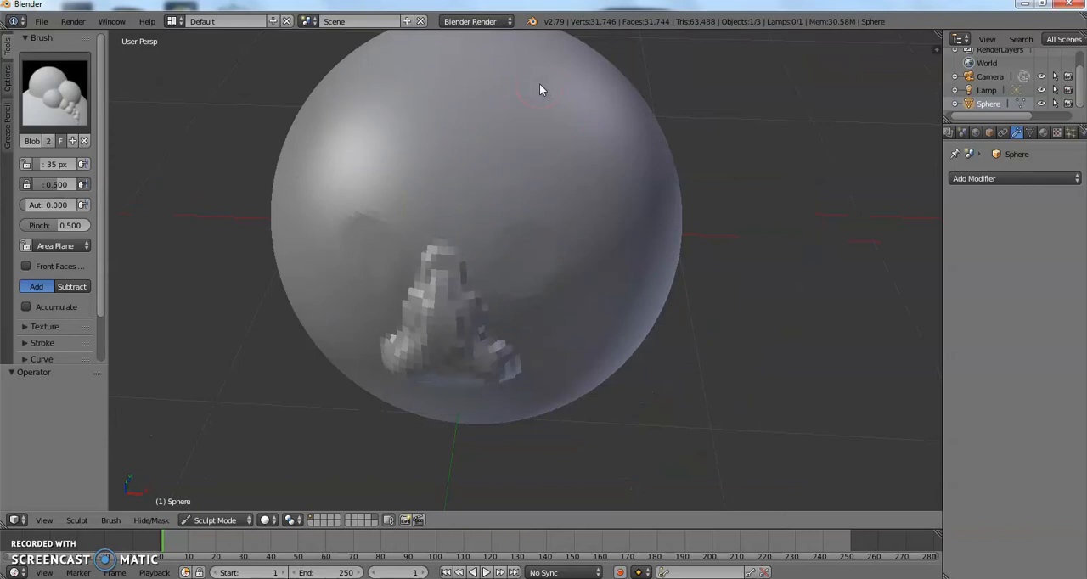
scroll(545, 190, "up", 2)
scroll(546, 194, "up", 2)
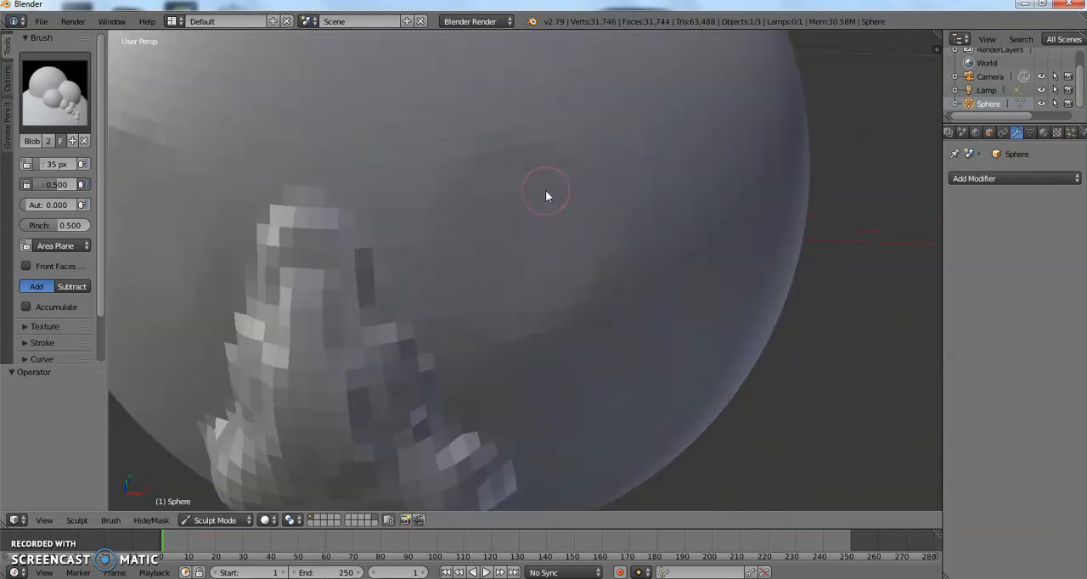
Carve mirrored eye sockets on both sides of the nose bridge with the Blob brush set to Subtract.
scroll(545, 194, "up", 2)
scroll(545, 194, "down", 2)
left_click(71, 287)
mouse_move(547, 218)
left_mouse_down()
mouse_move(521, 258)
mouse_move(487, 274)
mouse_move(545, 255)
mouse_move(512, 214)
mouse_move(496, 222)
mouse_move(510, 187)
mouse_move(558, 238)
mouse_move(511, 294)
mouse_move(475, 240)
mouse_move(537, 232)
mouse_move(516, 207)
mouse_move(526, 256)
mouse_move(494, 207)
mouse_move(459, 270)
mouse_move(520, 308)
mouse_move(572, 228)
mouse_move(514, 199)
mouse_move(453, 271)
mouse_move(517, 316)
mouse_move(509, 229)
mouse_move(531, 251)
mouse_move(481, 237)
mouse_move(470, 282)
mouse_move(510, 306)
mouse_move(551, 212)
mouse_move(477, 192)
mouse_move(436, 302)
mouse_move(462, 314)
mouse_move(445, 241)
mouse_move(492, 231)
mouse_move(543, 269)
mouse_move(562, 192)
mouse_move(560, 281)
mouse_move(557, 195)
mouse_move(468, 267)
mouse_move(519, 233)
mouse_move(558, 269)
mouse_move(524, 232)
left_mouse_up()
scroll(519, 259, "down", 2)
middle_click_drag(519, 259, 570, 242)
scroll(570, 236, "up", 3)
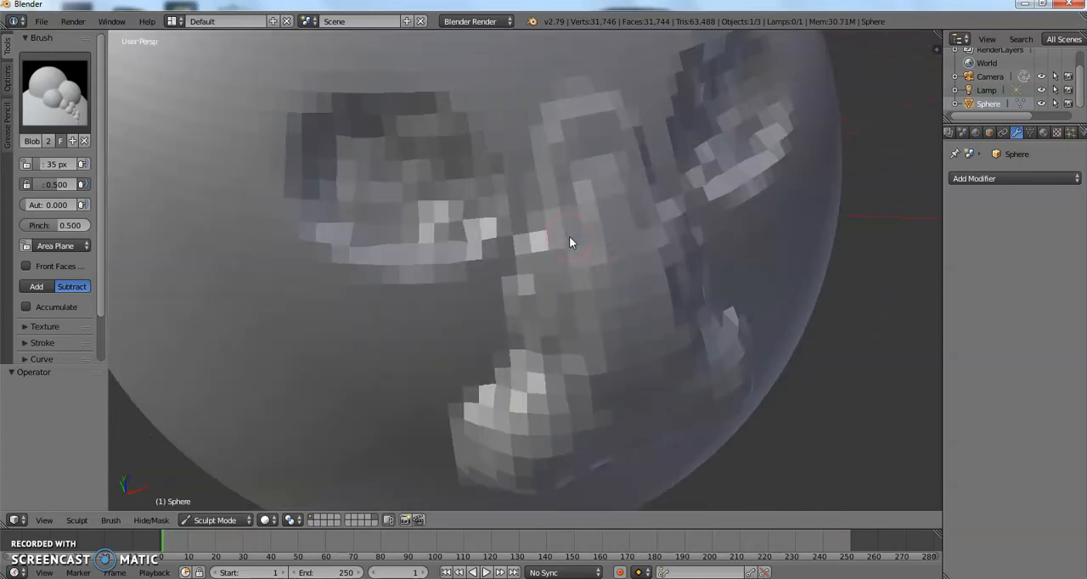
Build up the bridge of the nose between the eye sockets with the Blob brush set to Add.
scroll(571, 237, "down", 1)
mouse_move(404, 206)
left_mouse_down()
mouse_move(493, 213)
mouse_move(453, 188)
mouse_move(480, 241)
mouse_move(464, 212)
mouse_move(478, 210)
mouse_move(415, 180)
mouse_move(427, 282)
mouse_move(375, 210)
mouse_move(438, 214)
mouse_move(440, 196)
left_mouse_up()
mouse_move(436, 247)
middle_mouse_down()
mouse_move(395, 214)
mouse_move(402, 222)
middle_mouse_up()
scroll(394, 214, "down", 3)
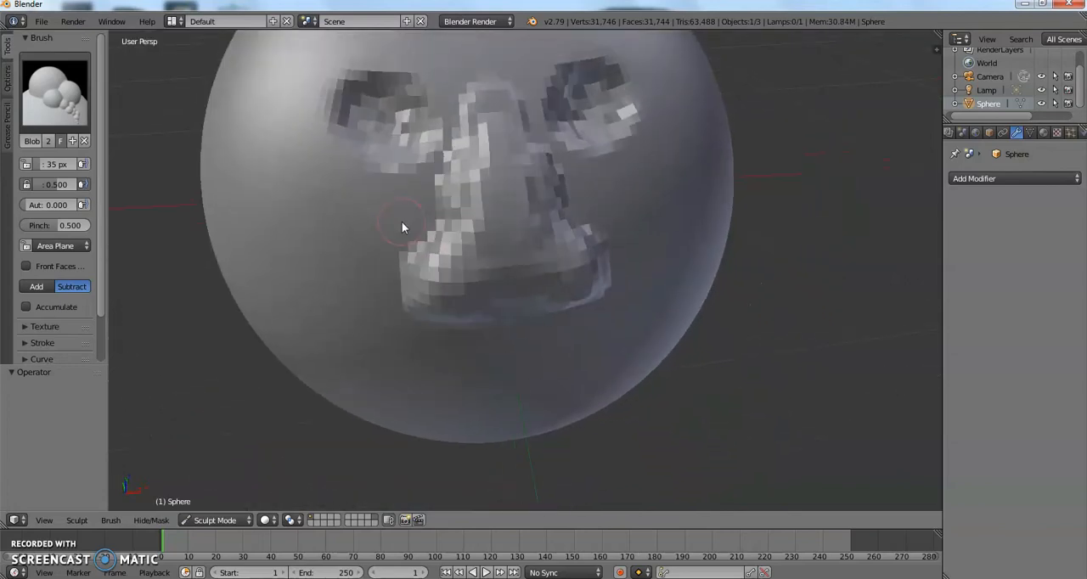
left_click(39, 99)
left_click(40, 99)
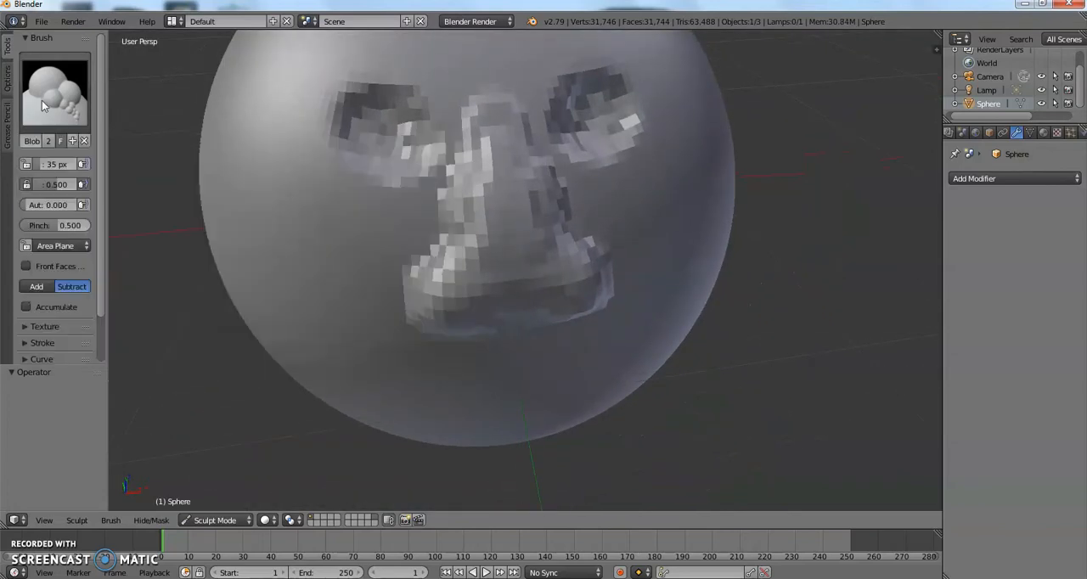
left_click(37, 286)
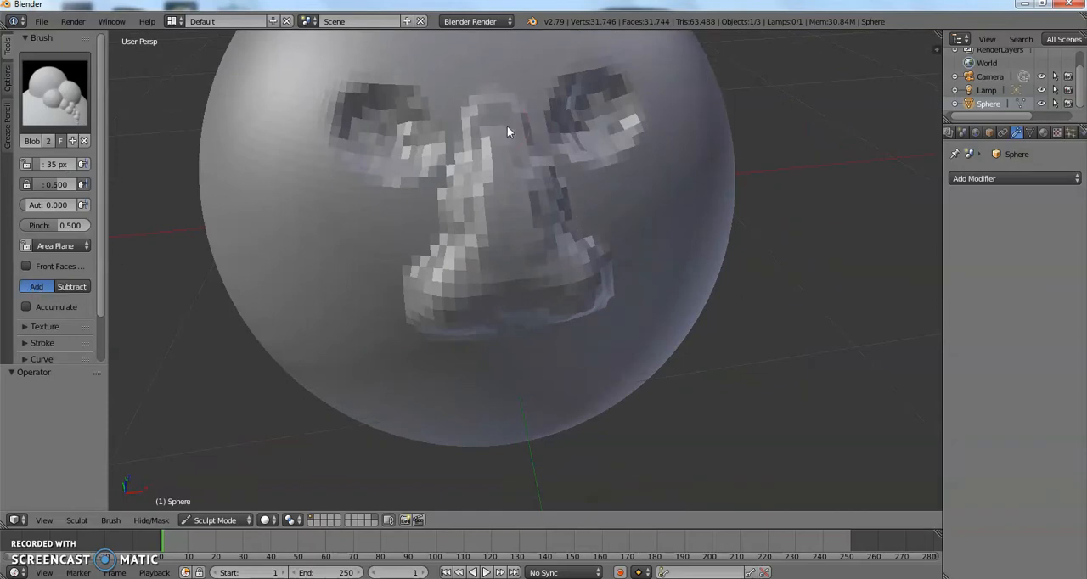
mouse_move(492, 118)
left_mouse_down()
mouse_move(440, 310)
mouse_move(465, 271)
mouse_move(474, 304)
mouse_move(454, 276)
left_mouse_up()
scroll(459, 276, "down", 3)
mouse_move(459, 276)
middle_mouse_down()
mouse_move(504, 270)
mouse_move(505, 280)
mouse_move(447, 289)
middle_mouse_up()
scroll(448, 288, "up", 4)
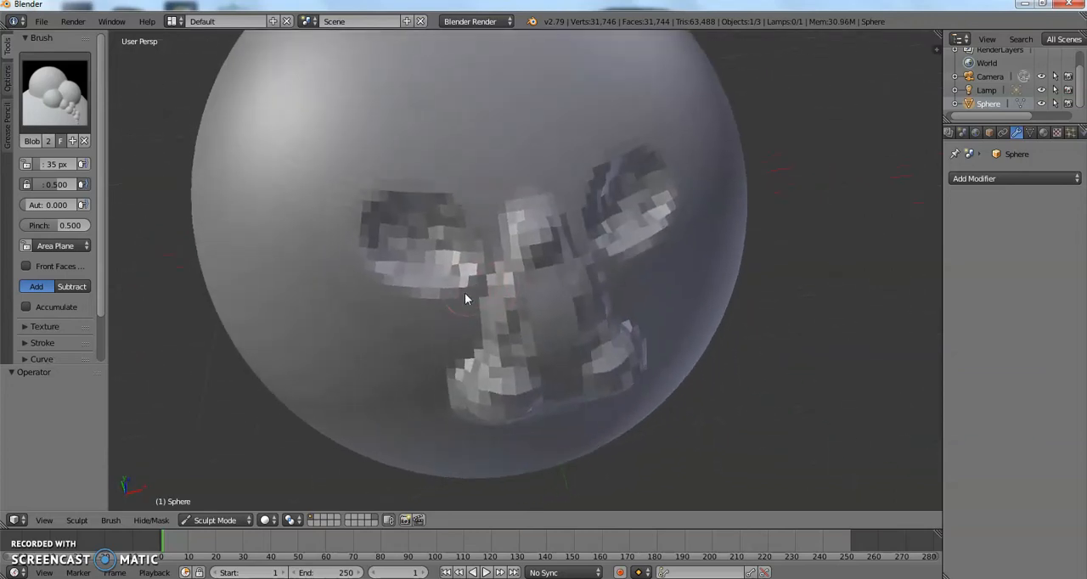
scroll(188, 194, "up", 3)
Deepen the mirrored eye sockets with the Blob brush set to Subtract.
left_click(71, 286)
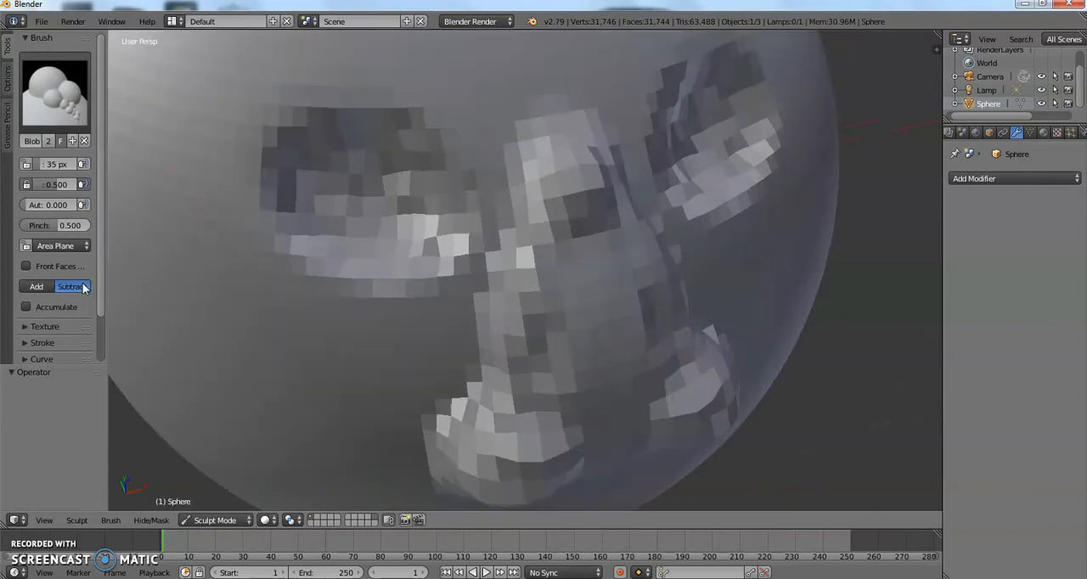
mouse_move(383, 165)
left_mouse_down()
mouse_move(392, 222)
mouse_move(388, 184)
mouse_move(364, 235)
mouse_move(413, 168)
mouse_move(418, 211)
left_mouse_up()
scroll(449, 162, "down", 8)
mouse_move(448, 162)
middle_mouse_down()
mouse_move(509, 173)
mouse_move(402, 169)
middle_mouse_up()
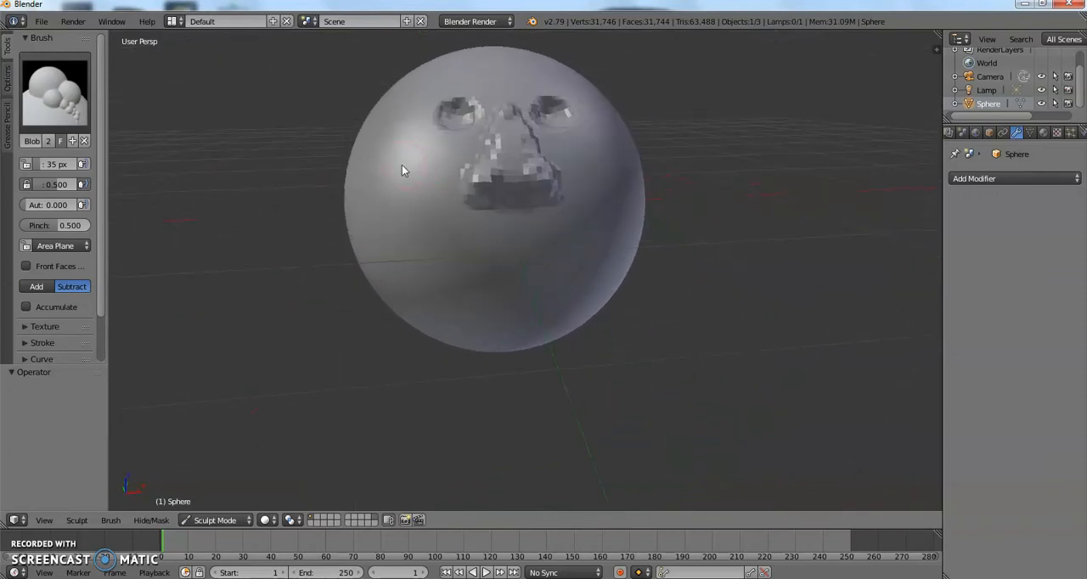
Sculpt a wide mouth outline below the nose with the Inflate/Deflate brush.
scroll(403, 169, "up", 6)
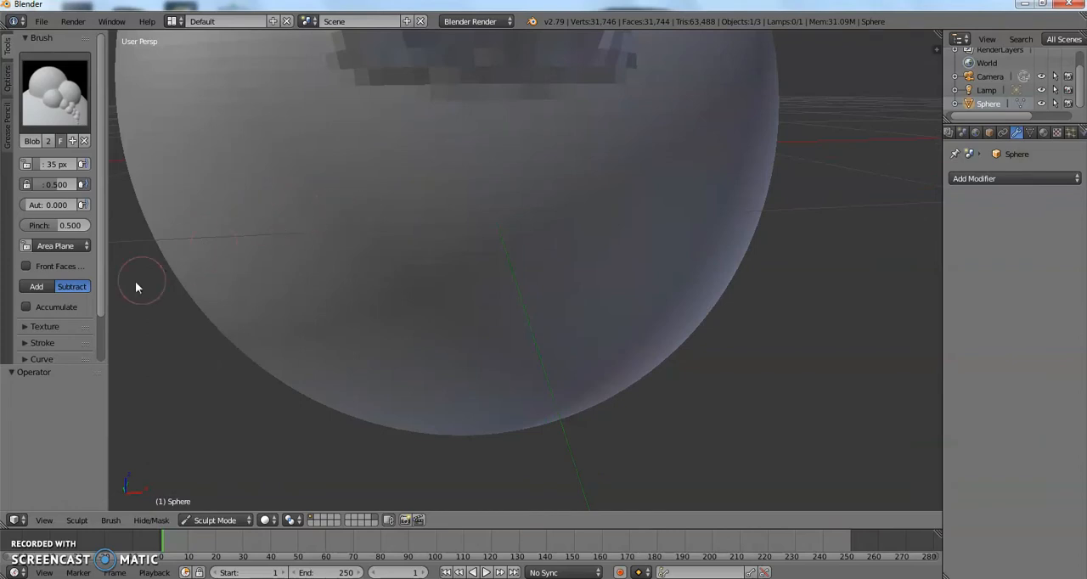
left_click(88, 110)
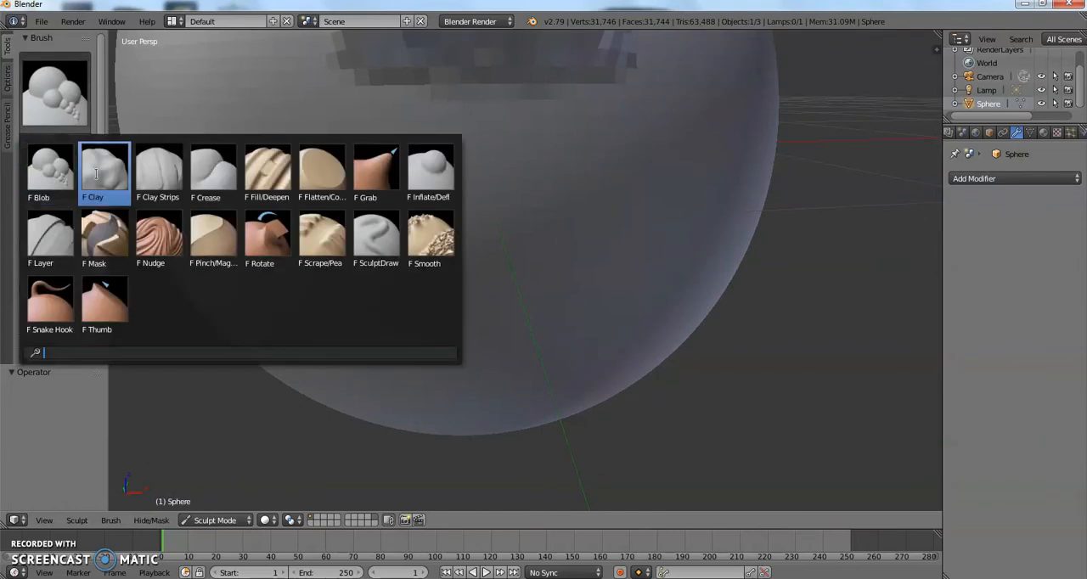
left_click(413, 179)
left_click_drag(388, 207, 517, 193)
mouse_move(353, 218)
left_mouse_down()
mouse_move(505, 206)
mouse_move(355, 226)
mouse_move(344, 279)
mouse_move(498, 292)
mouse_move(637, 253)
mouse_move(444, 281)
mouse_move(346, 264)
left_mouse_up()
mouse_move(401, 285)
left_mouse_down()
mouse_move(322, 282)
mouse_move(335, 254)
left_mouse_up()
mouse_move(357, 205)
left_mouse_down()
mouse_move(408, 218)
mouse_move(568, 189)
mouse_move(459, 208)
left_mouse_up()
scroll(456, 202, "up", 2)
mouse_move(456, 202)
middle_mouse_down()
mouse_move(469, 206)
mouse_move(457, 202)
middle_mouse_up()
scroll(451, 201, "down", 2)
Switch to the Blob brush in Add mode and build up the lips of the mouth.
left_click(62, 87)
left_click(61, 197)
mouse_move(350, 201)
left_mouse_down()
mouse_move(464, 189)
mouse_move(332, 208)
mouse_move(345, 272)
mouse_move(430, 281)
mouse_move(479, 258)
left_mouse_up()
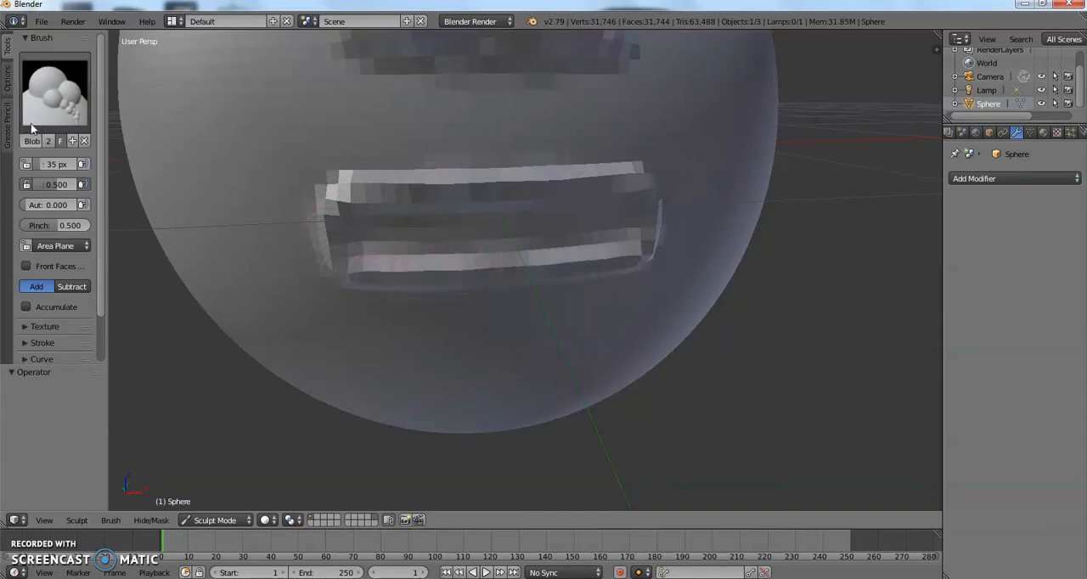
Carve the groove between the upper and lower lips with the Blob brush set to Subtract.
scroll(153, 111, "up", 3)
left_click(76, 287)
mouse_move(270, 198)
left_mouse_down()
mouse_move(649, 194)
mouse_move(393, 213)
mouse_move(289, 211)
mouse_move(332, 198)
mouse_move(682, 195)
mouse_move(547, 211)
left_mouse_up()
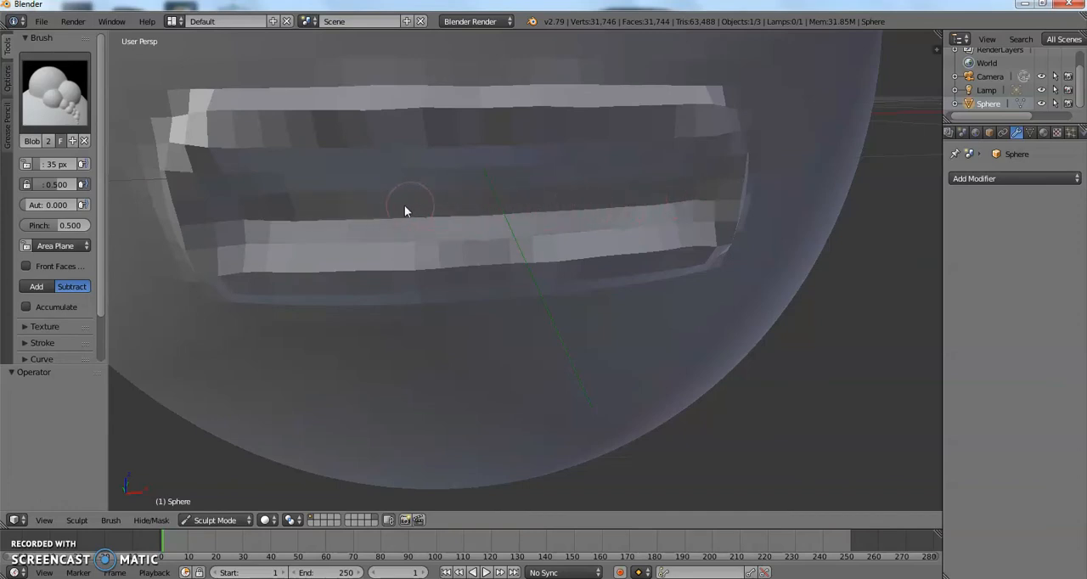
left_click_drag(276, 210, 570, 201)
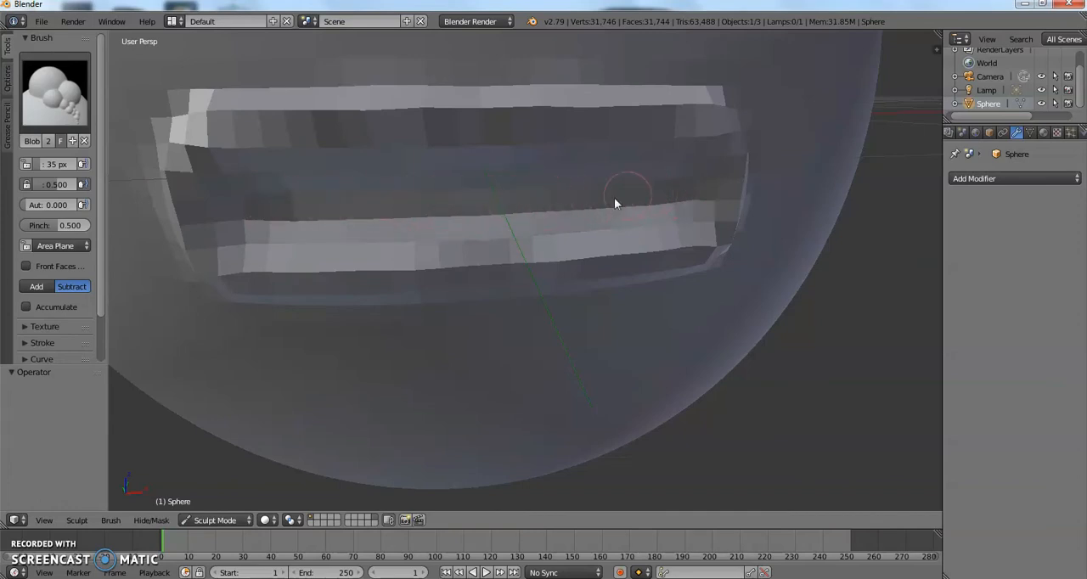
Switch the sphere to Texture Paint mode and add simple UVs to it.
left_click(214, 520)
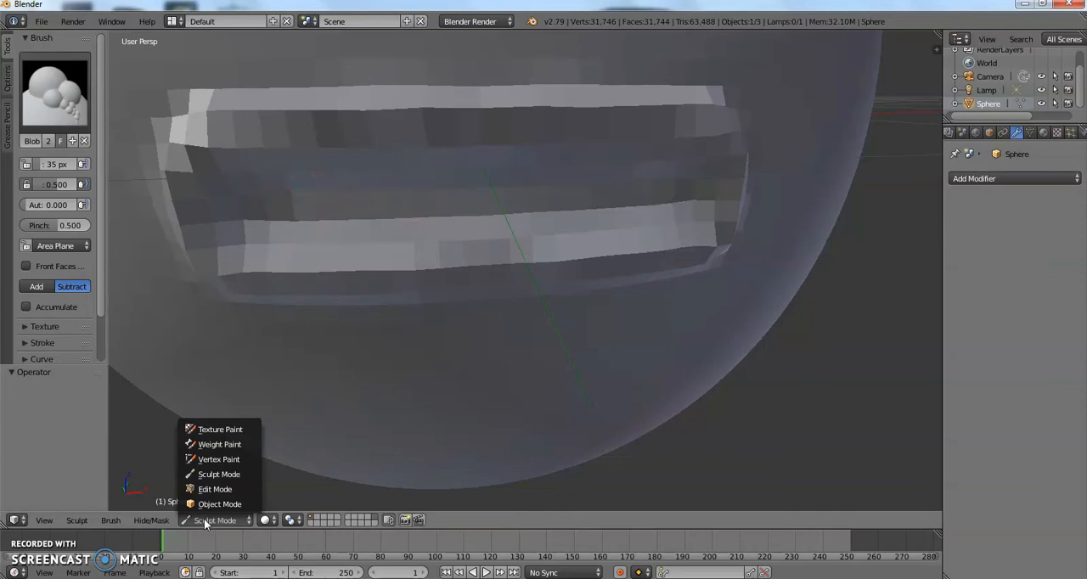
left_click(236, 430)
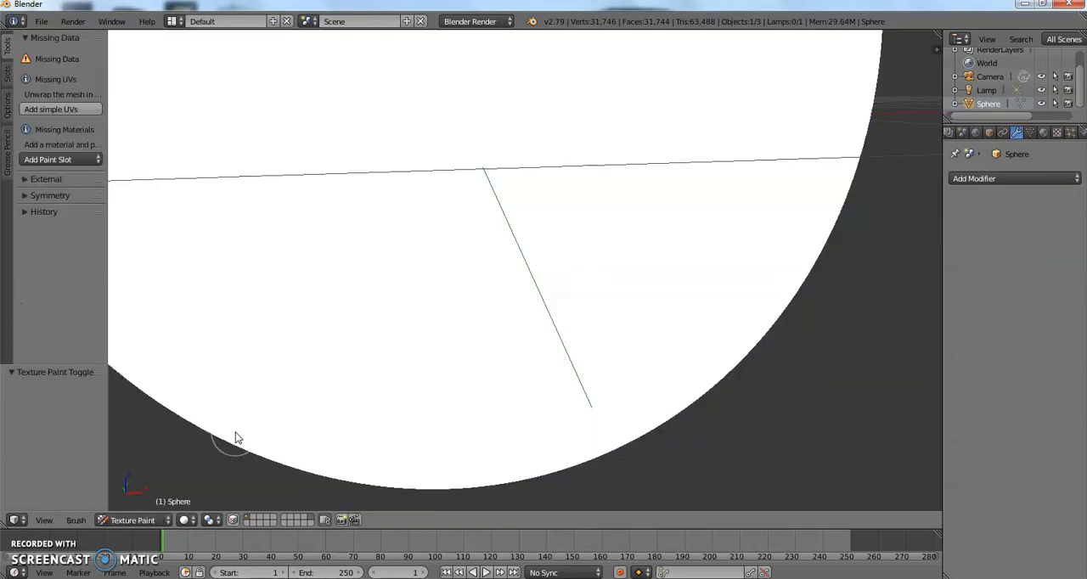
scroll(260, 330, "down", 5)
scroll(259, 326, "up", 3)
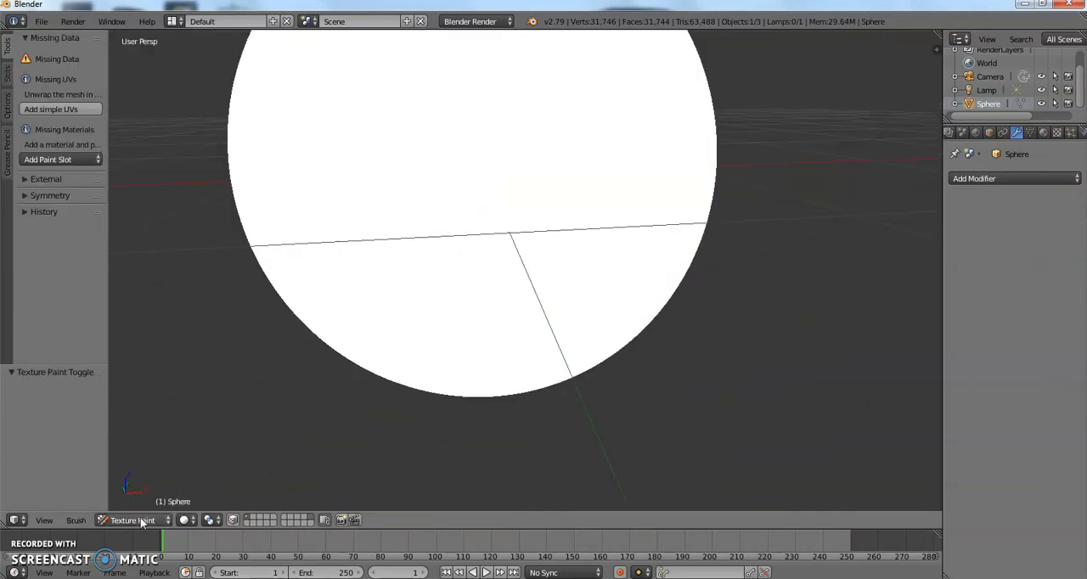
left_click(140, 520)
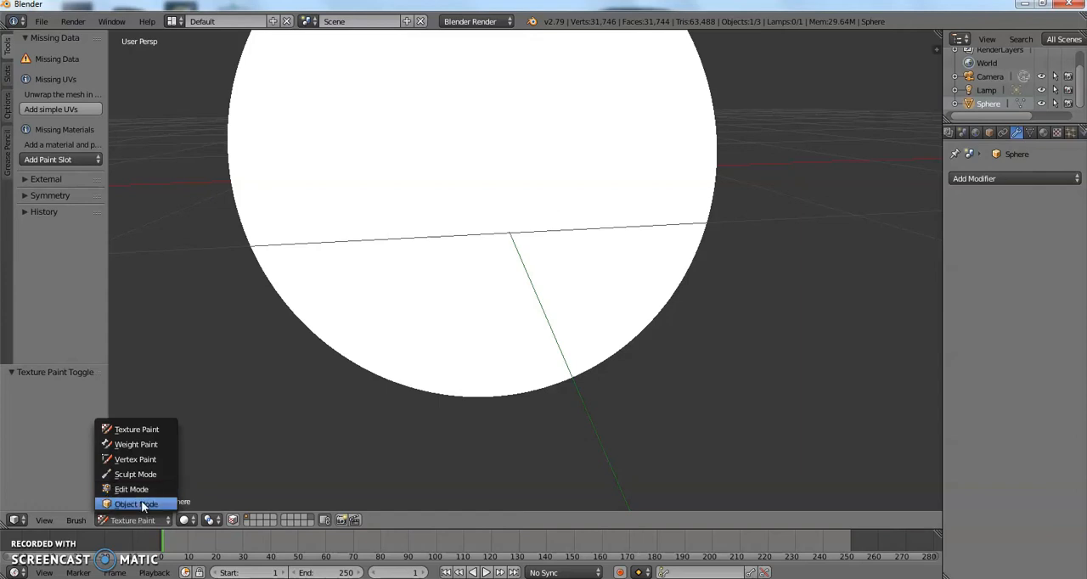
left_click(55, 108)
Add a 1024 x 1024 px Diffuse Color paint slot with a yellow fill to the sphere.
left_click(65, 109)
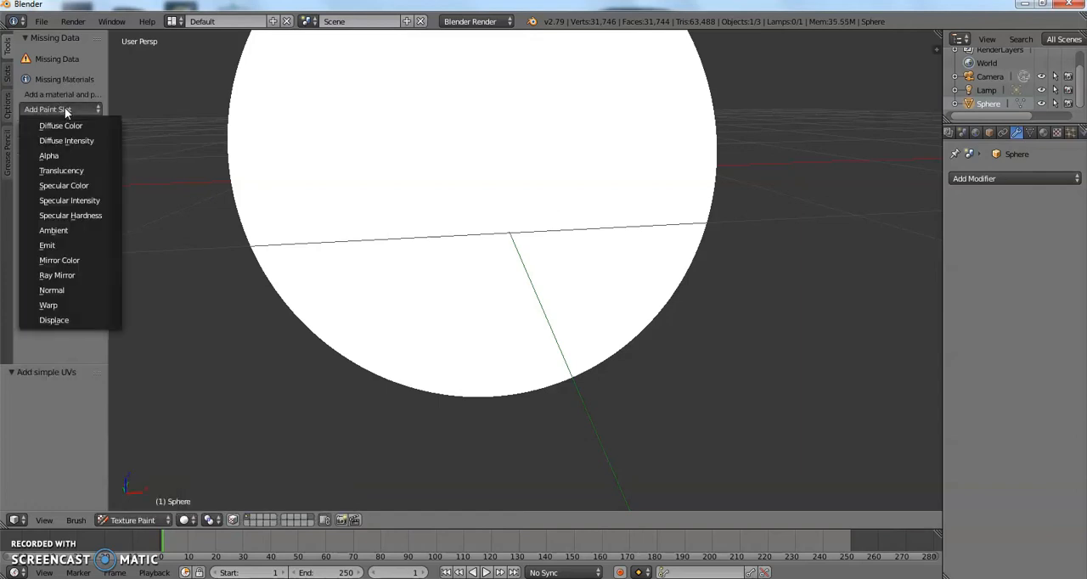
left_click(68, 124)
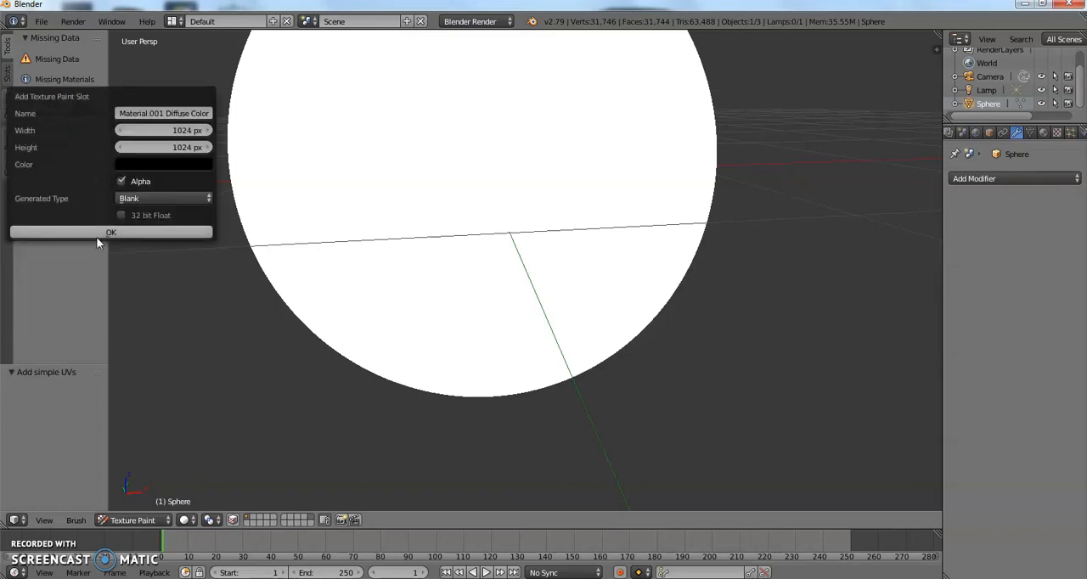
left_click(163, 165)
left_click_drag(234, 239, 232, 180)
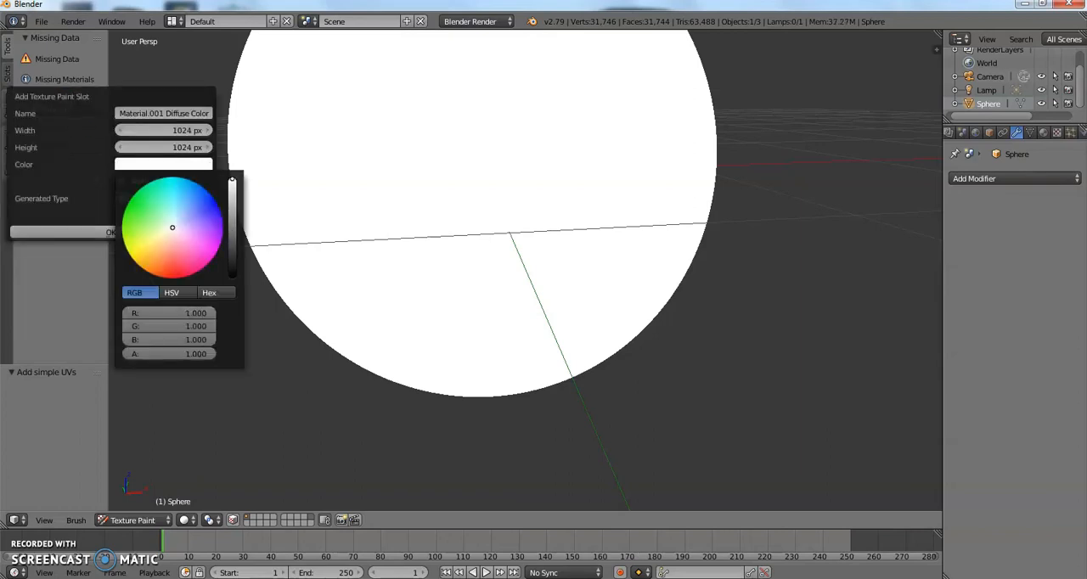
mouse_move(181, 245)
left_mouse_down()
mouse_move(159, 241)
mouse_move(142, 263)
mouse_move(129, 255)
left_mouse_up()
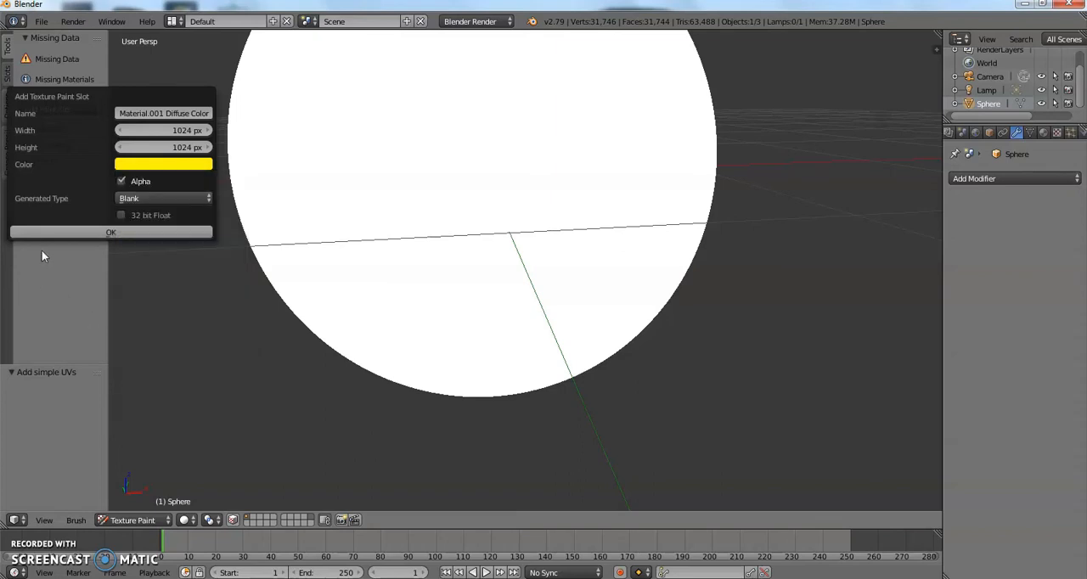
left_click(73, 233)
Try painting bright green strokes on the side of the head beside the eye socket.
scroll(323, 260, "down", 4)
mouse_move(321, 259)
middle_mouse_down()
mouse_move(332, 280)
mouse_move(316, 286)
mouse_move(317, 276)
mouse_move(353, 287)
middle_mouse_up()
scroll(317, 276, "up", 1)
left_click(25, 209)
mouse_move(463, 170)
left_mouse_down()
mouse_move(348, 207)
mouse_move(406, 192)
left_mouse_up()
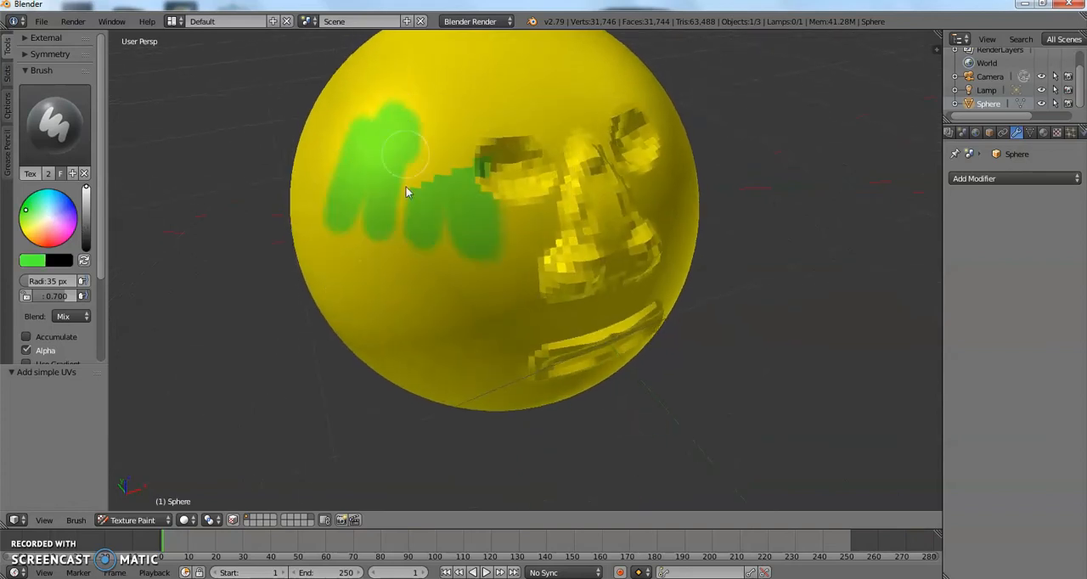
key("ctrl+z")
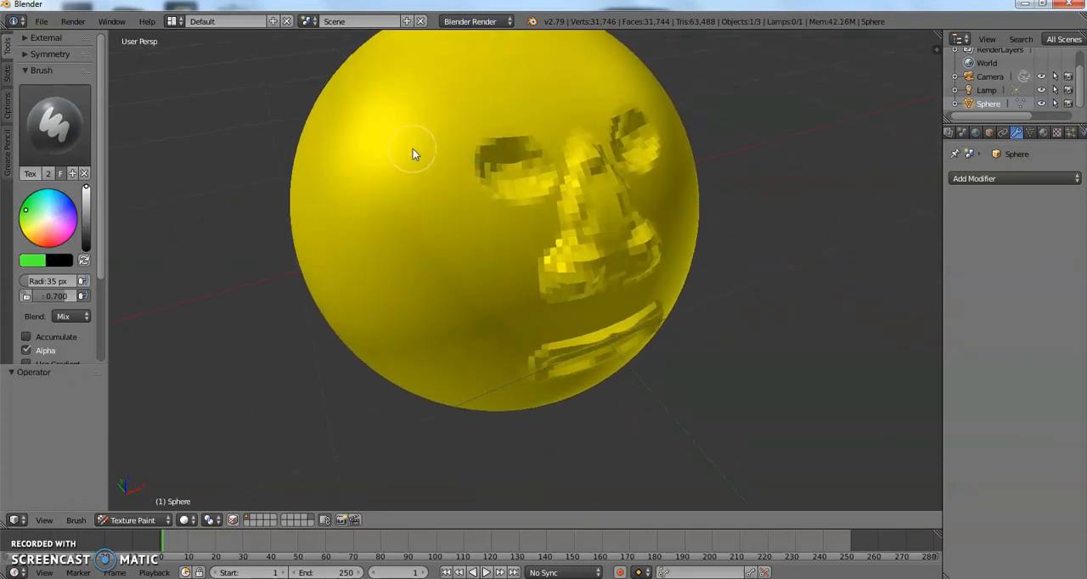
Expand the paint symmetry settings and try a short green stroke on the side of the head.
scroll(35, 222, "down", 2)
scroll(36, 223, "down", 2)
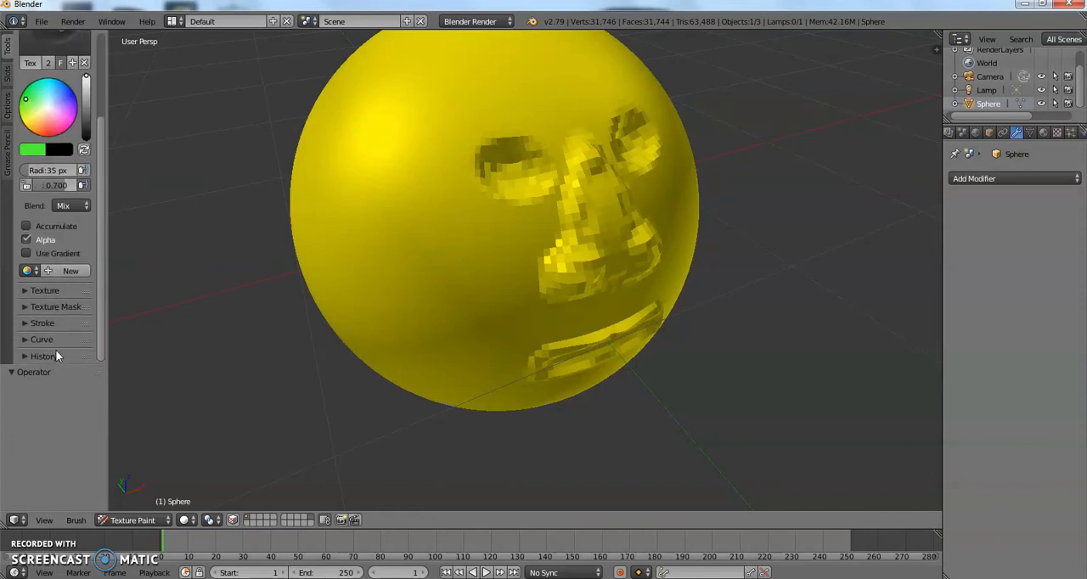
scroll(53, 302, "up", 4)
left_click(50, 55)
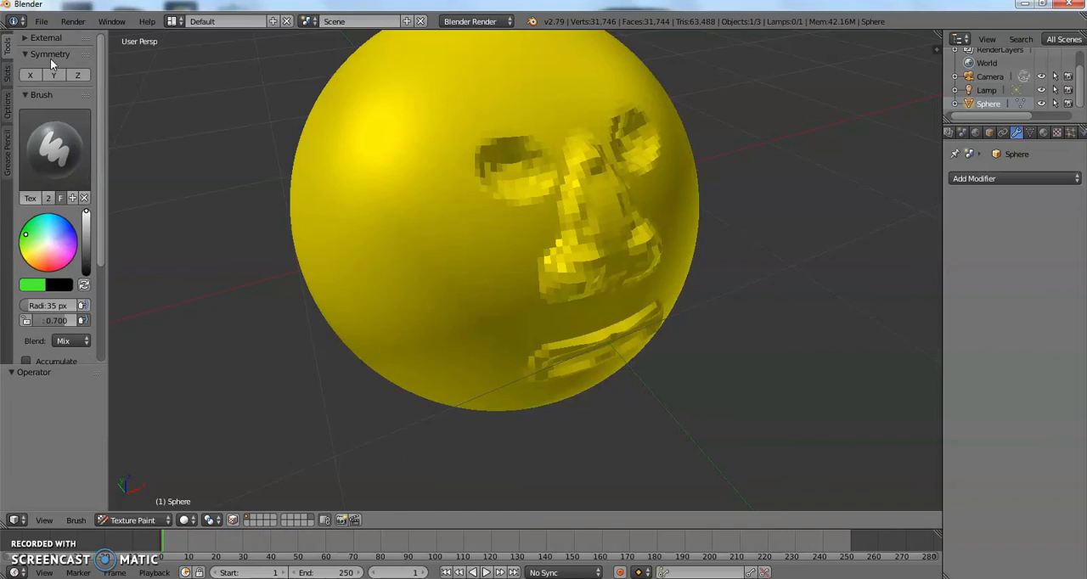
mouse_move(308, 210)
left_mouse_down()
mouse_move(419, 283)
mouse_move(319, 218)
left_mouse_up()
key("ctrl+z")
left_click(38, 54)
Switch the sphere from Texture Paint back to Object Mode and view the sculpted face.
left_click(104, 522)
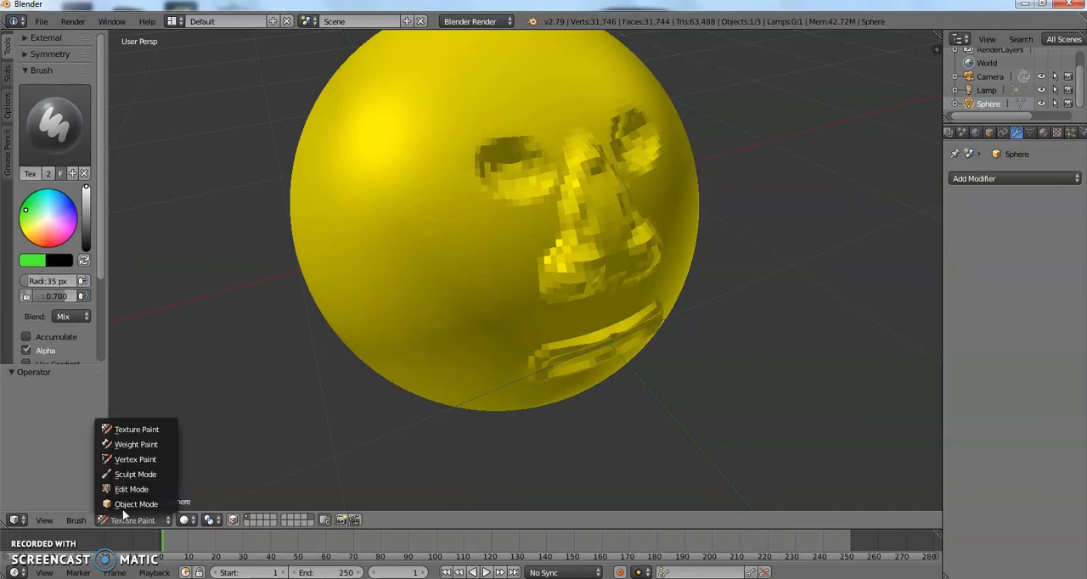
left_click(126, 505)
middle_click_drag(201, 468, 326, 402)
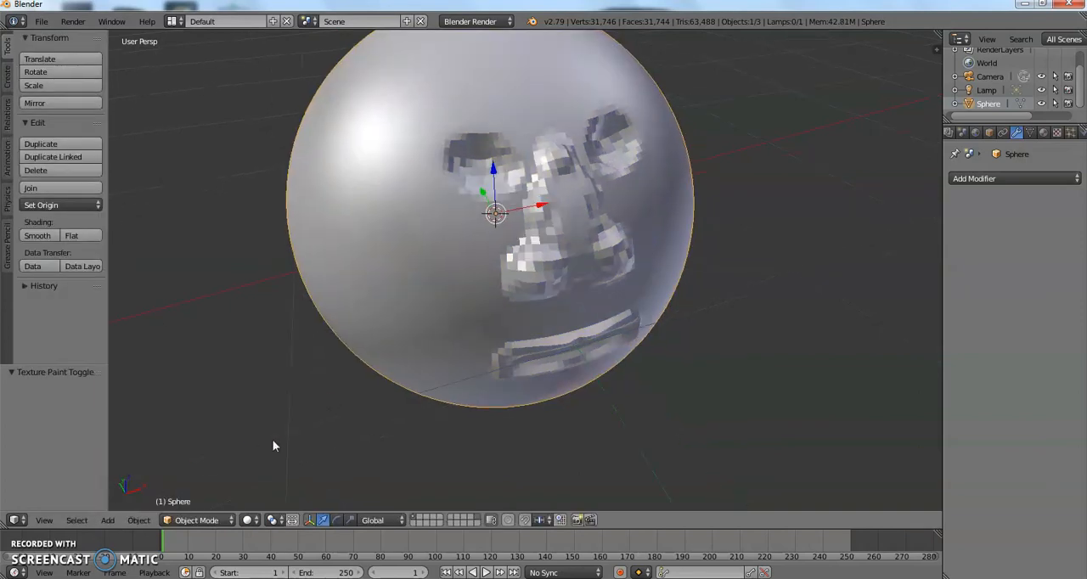
View the sphere's yellow texture in Texture Paint mode and switch it to Sculpt Mode.
left_click(197, 519)
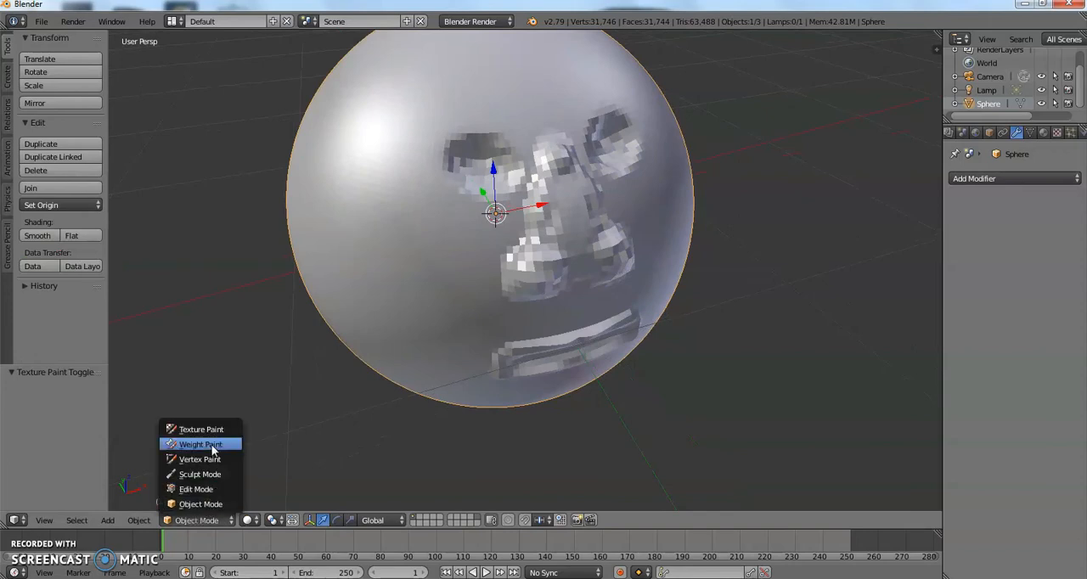
left_click(201, 429)
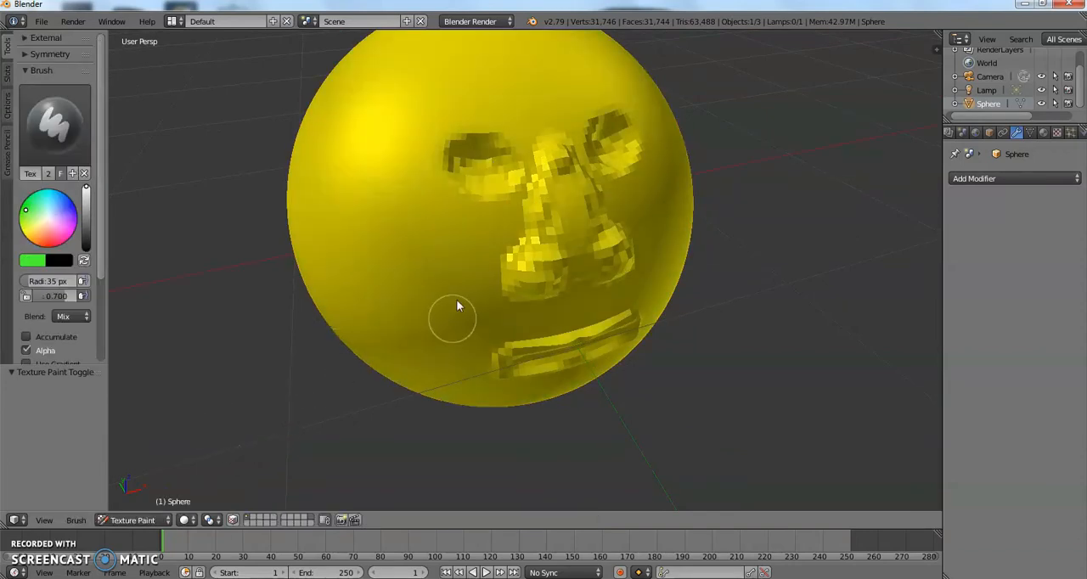
left_click(145, 520)
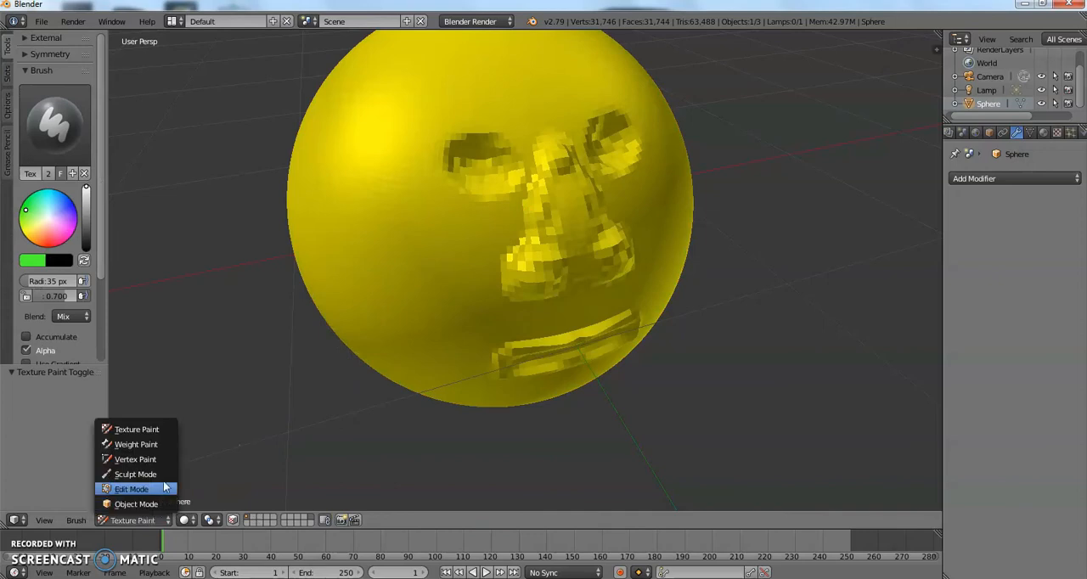
left_click(164, 475)
Try carving across the gap between the lips with the subtracting Blob brush, and undo the stroke.
mouse_move(241, 431)
middle_mouse_down()
mouse_move(437, 268)
mouse_move(429, 204)
mouse_move(435, 241)
middle_mouse_up()
scroll(436, 269, "up", 2)
scroll(425, 249, "up", 3)
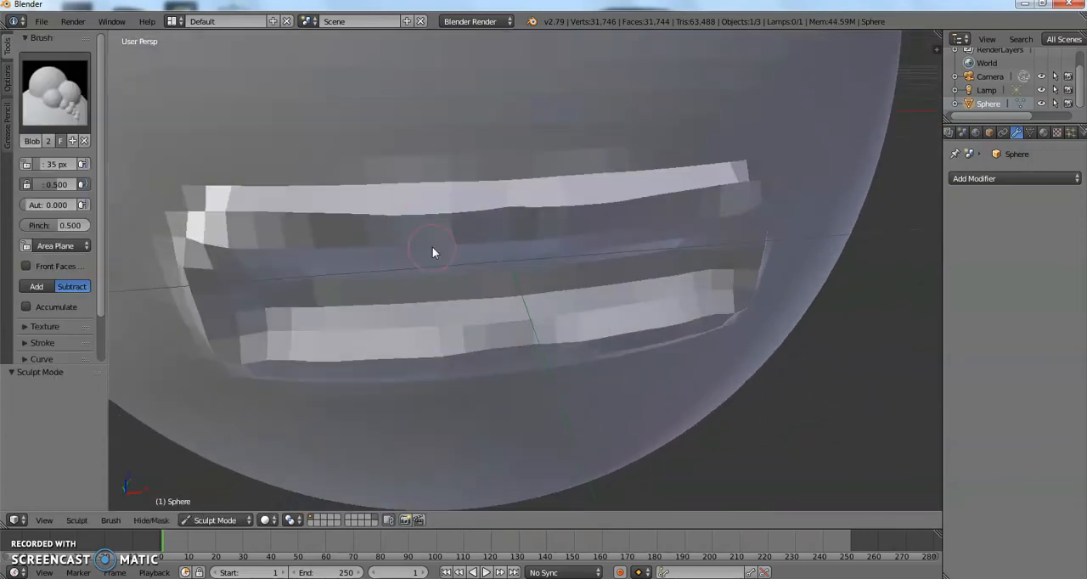
mouse_move(298, 279)
left_mouse_down()
mouse_move(467, 251)
mouse_move(580, 248)
mouse_move(359, 269)
mouse_move(699, 246)
mouse_move(329, 281)
mouse_move(582, 258)
left_mouse_up()
scroll(586, 256, "down", 5)
mouse_move(590, 255)
middle_mouse_down()
mouse_move(651, 250)
mouse_move(602, 257)
mouse_move(577, 246)
mouse_move(553, 263)
mouse_move(554, 277)
middle_mouse_up()
scroll(603, 252, "down", 3)
scroll(553, 263, "up", 2)
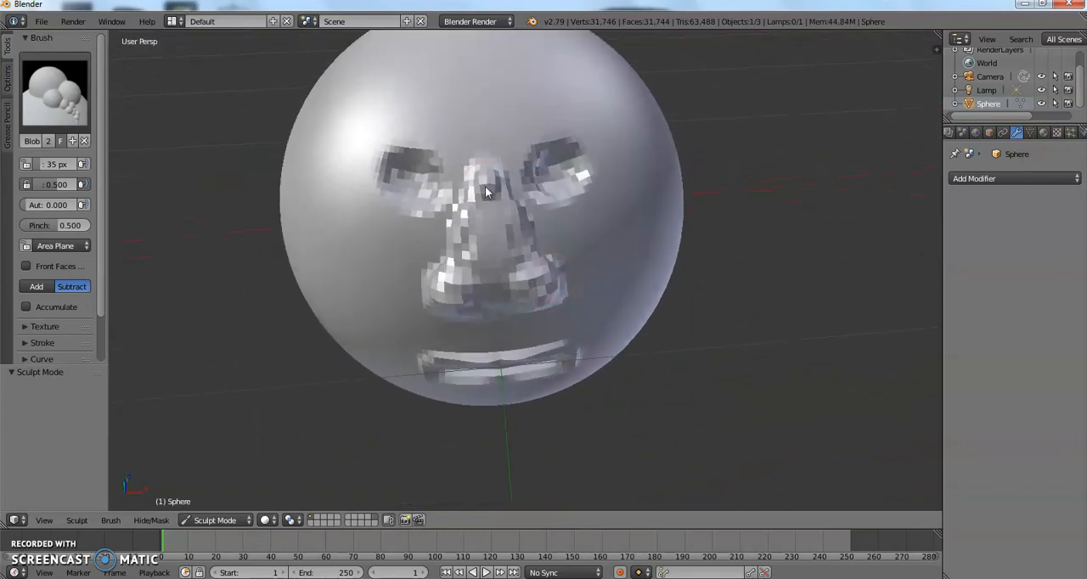
middle_click_drag(474, 205, 480, 217)
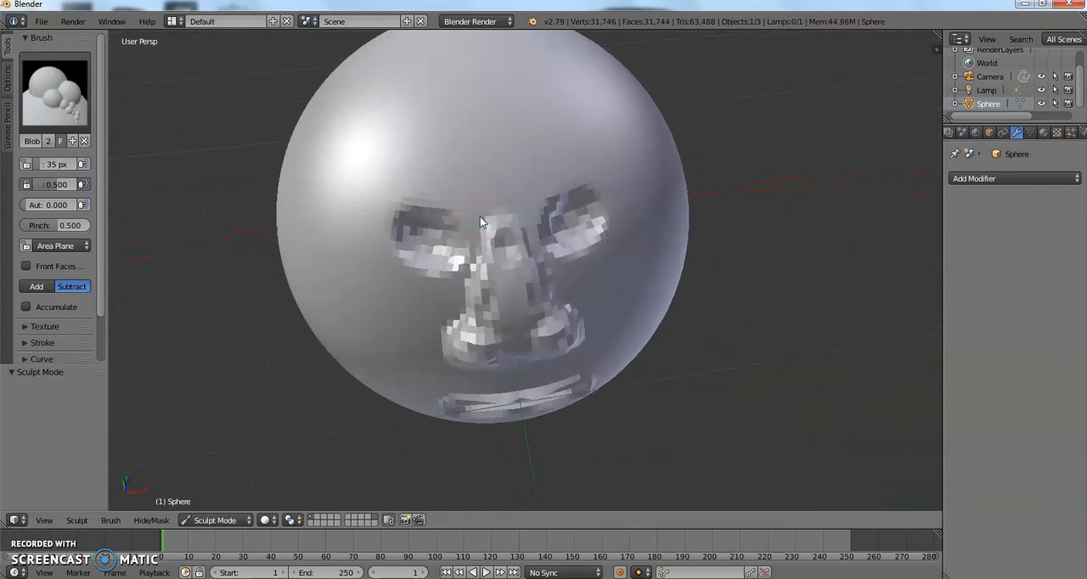
key("ctrl+z")
Rework the nose bridge between the eye sockets with a short subtracting Blob stroke.
scroll(480, 217, "up", 6)
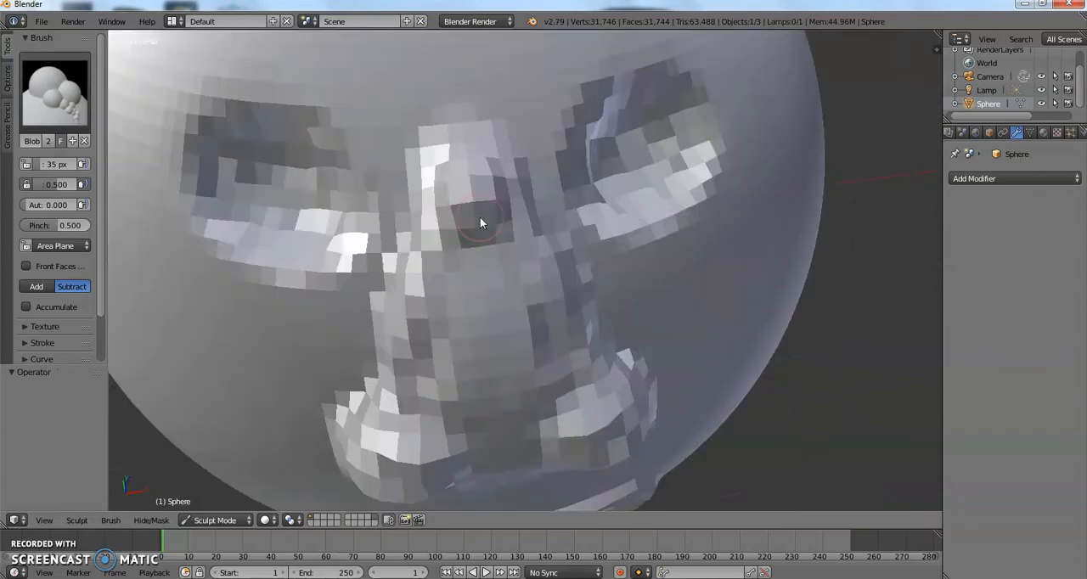
scroll(480, 217, "down", 6)
scroll(485, 222, "up", 2)
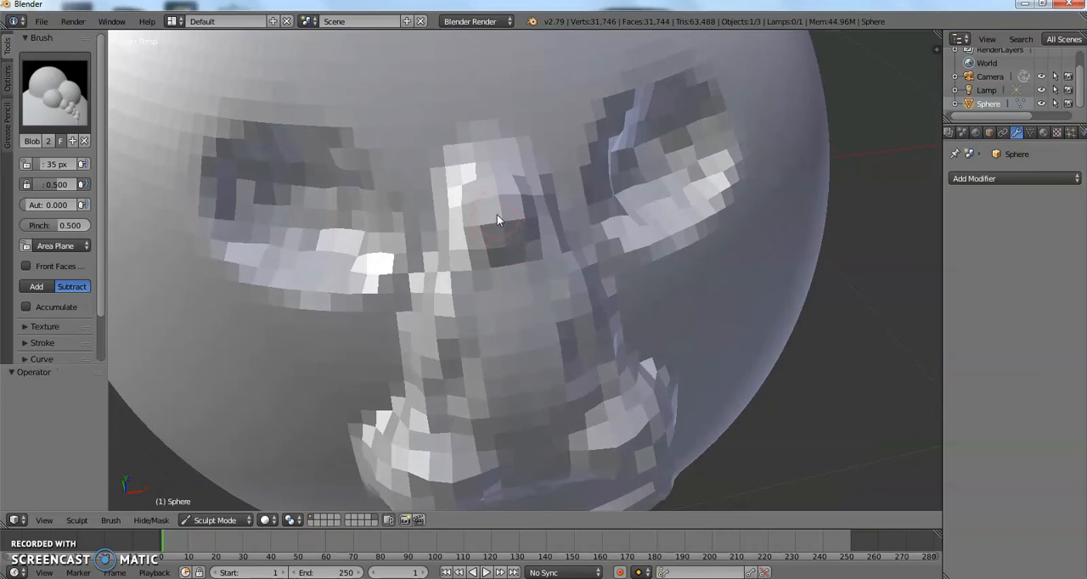
left_click_drag(500, 242, 504, 209)
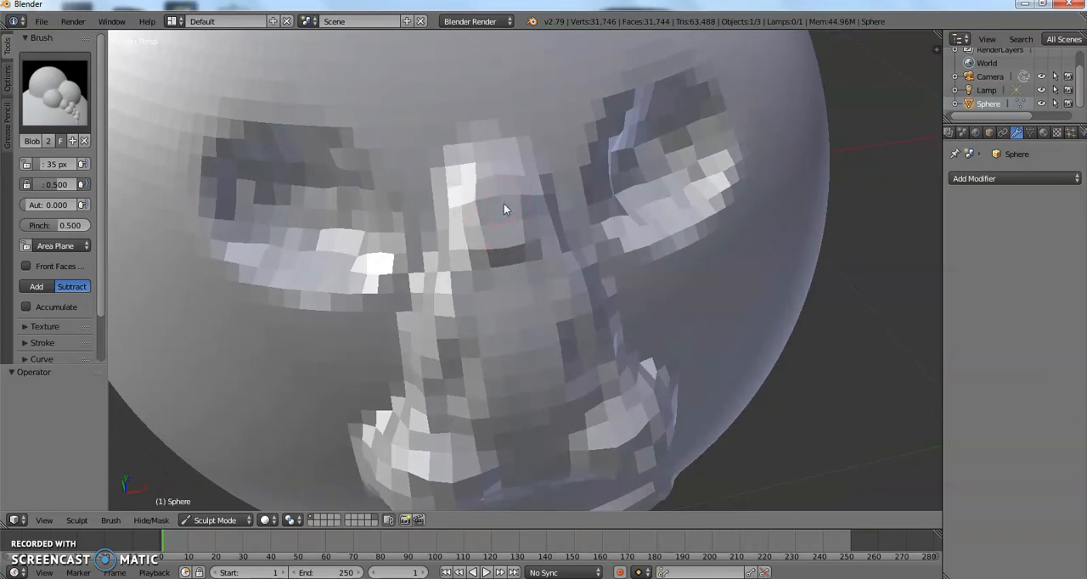
scroll(502, 258, "down", 5)
mouse_move(503, 257)
middle_mouse_down()
mouse_move(525, 222)
mouse_move(549, 222)
mouse_move(510, 217)
mouse_move(526, 226)
middle_mouse_up()
scroll(523, 223, "up", 2)
mouse_move(464, 228)
left_mouse_down()
mouse_move(484, 235)
mouse_move(457, 253)
mouse_move(504, 230)
mouse_move(464, 223)
mouse_move(489, 251)
mouse_move(463, 222)
mouse_move(483, 238)
left_mouse_up()
scroll(484, 238, "down", 2)
mouse_move(483, 238)
middle_mouse_down()
mouse_move(479, 201)
mouse_move(501, 213)
mouse_move(490, 212)
middle_mouse_up()
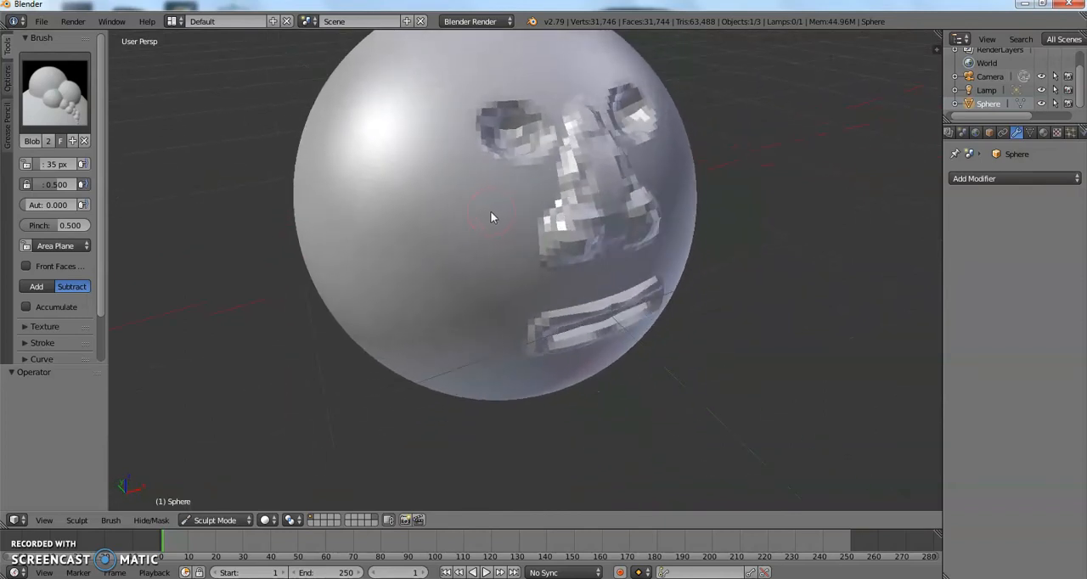
scroll(490, 211, "up", 1)
scroll(490, 211, "down", 1)
Choose the Flatten/Contrast brush and flatten a short area on the side of the head.
left_click(56, 109)
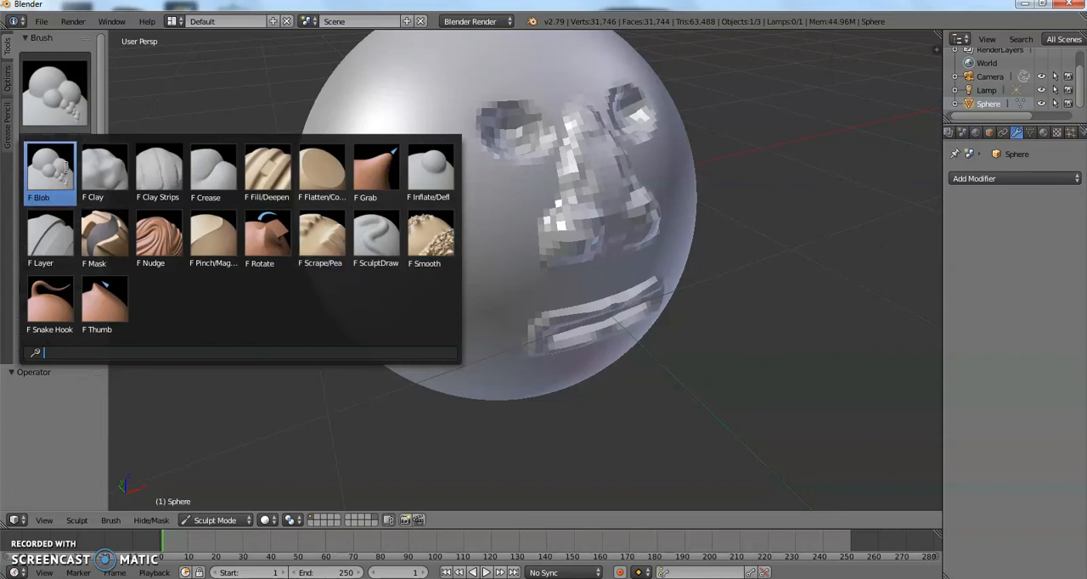
left_click(316, 167)
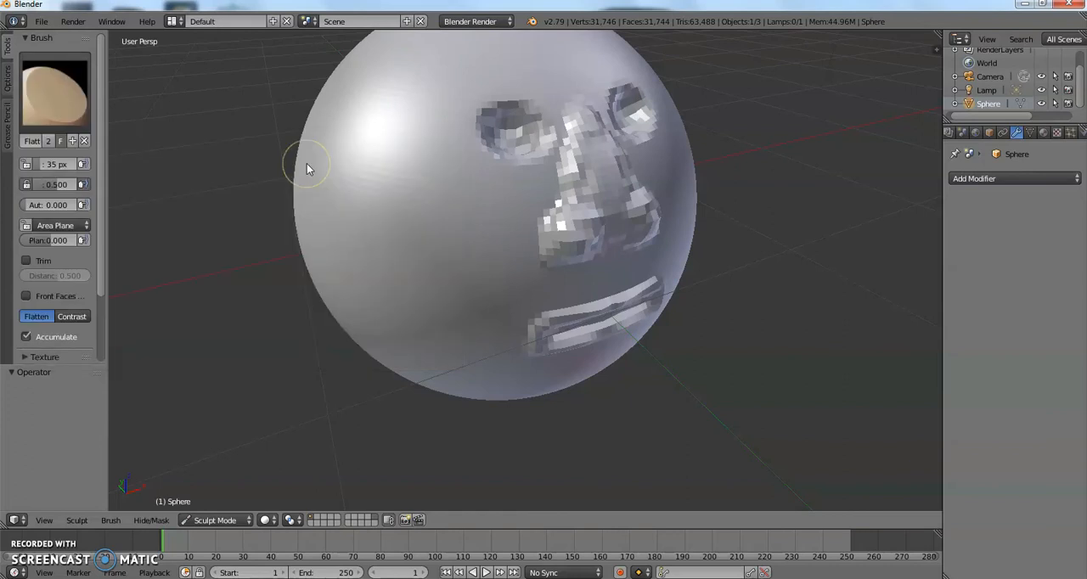
mouse_move(295, 163)
middle_mouse_down()
mouse_move(272, 136)
mouse_move(262, 146)
middle_mouse_up()
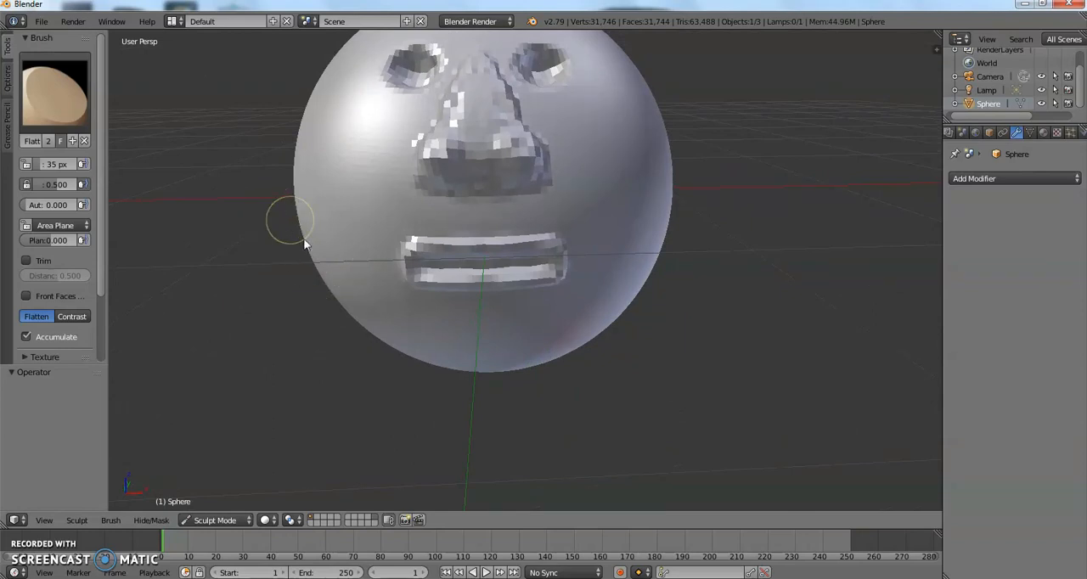
mouse_move(323, 252)
middle_mouse_down()
mouse_move(391, 230)
mouse_move(444, 235)
mouse_move(512, 200)
middle_mouse_up()
mouse_move(508, 111)
left_mouse_down()
mouse_move(447, 167)
mouse_move(454, 154)
left_mouse_up()
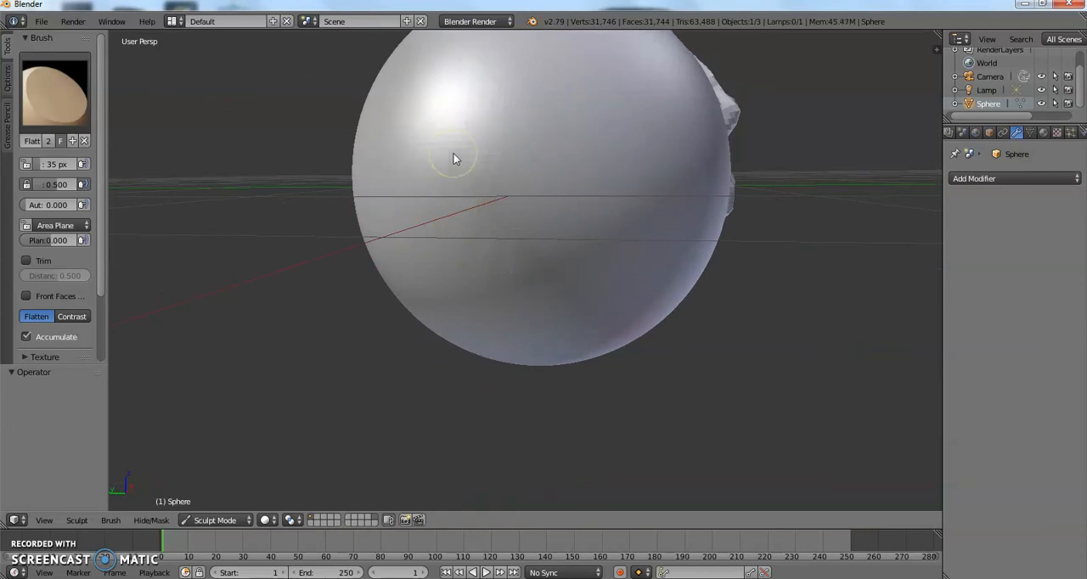
mouse_move(454, 154)
middle_mouse_down()
mouse_move(313, 169)
mouse_move(329, 179)
middle_mouse_up()
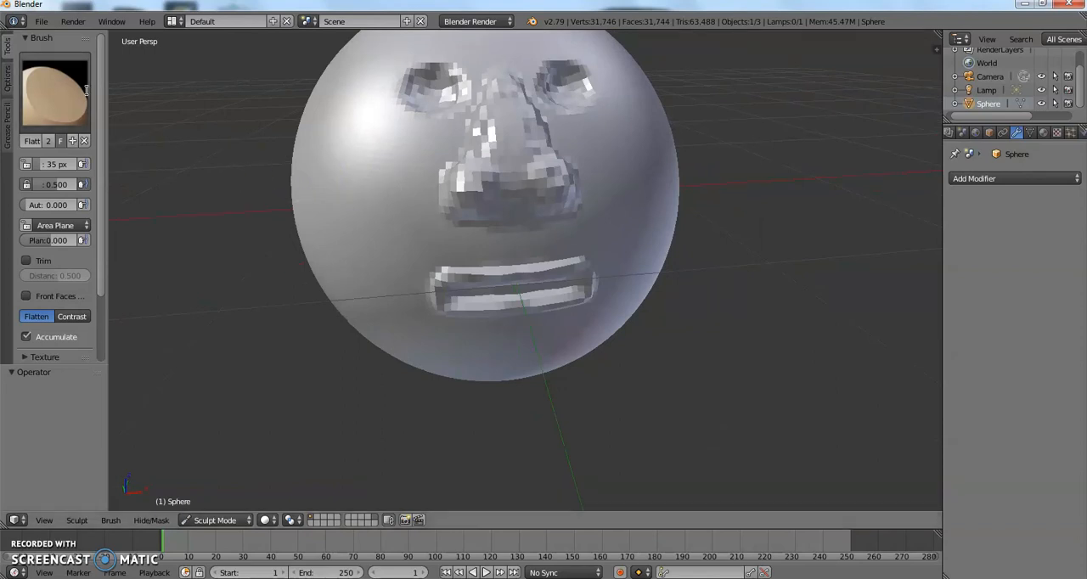
Choose the Thumb brush and make a short stroke on the lower side of the head.
left_click(56, 91)
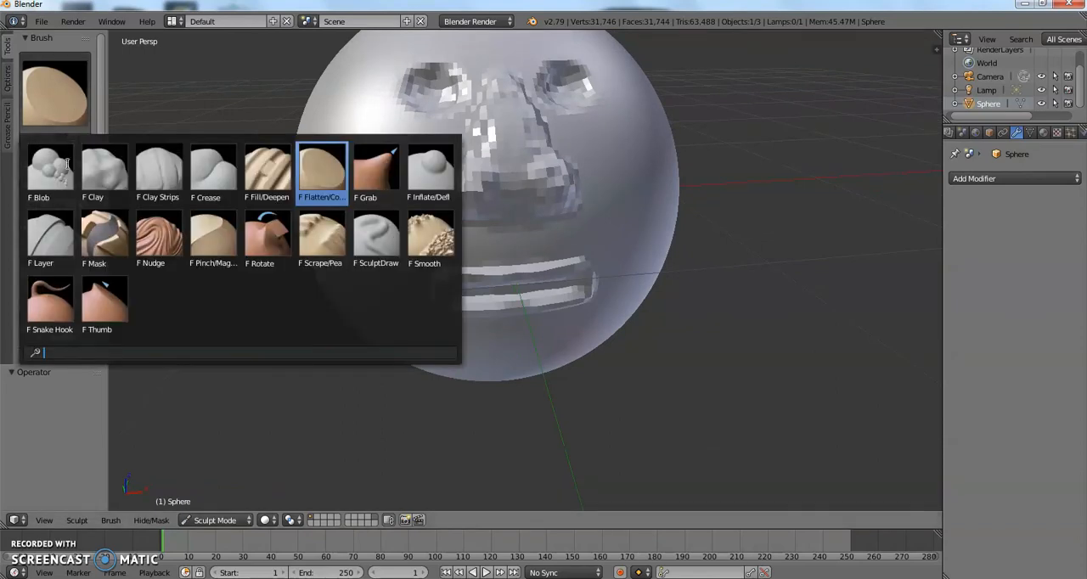
left_click(102, 316)
mouse_move(208, 231)
middle_mouse_down()
mouse_move(243, 194)
mouse_move(363, 191)
mouse_move(460, 214)
middle_mouse_up()
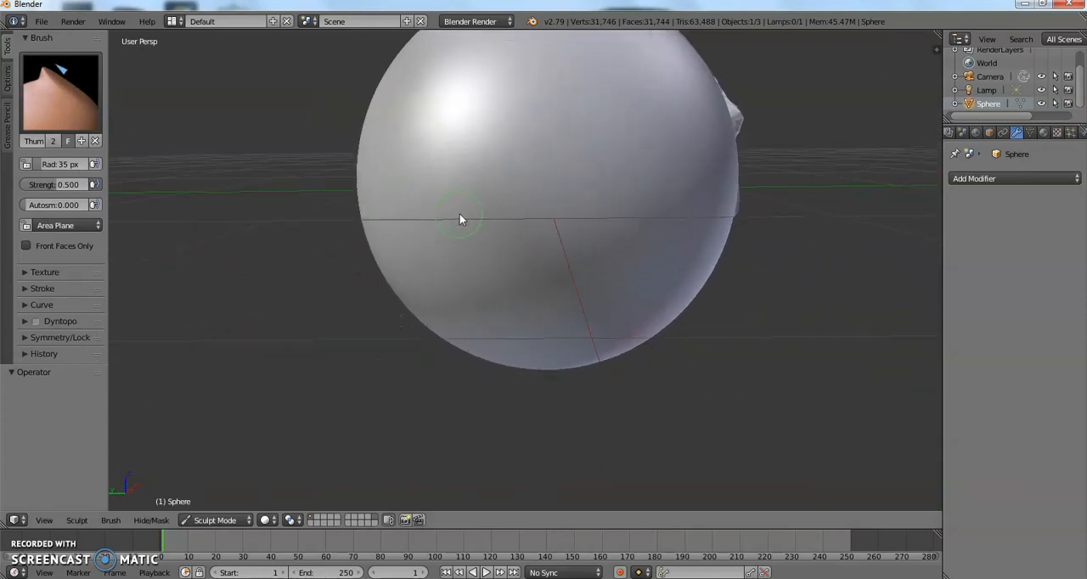
mouse_move(553, 228)
left_mouse_down()
mouse_move(538, 372)
mouse_move(570, 268)
left_mouse_up()
mouse_move(530, 267)
middle_mouse_down()
mouse_move(433, 341)
mouse_move(379, 325)
mouse_move(204, 219)
mouse_move(181, 235)
middle_mouse_up()
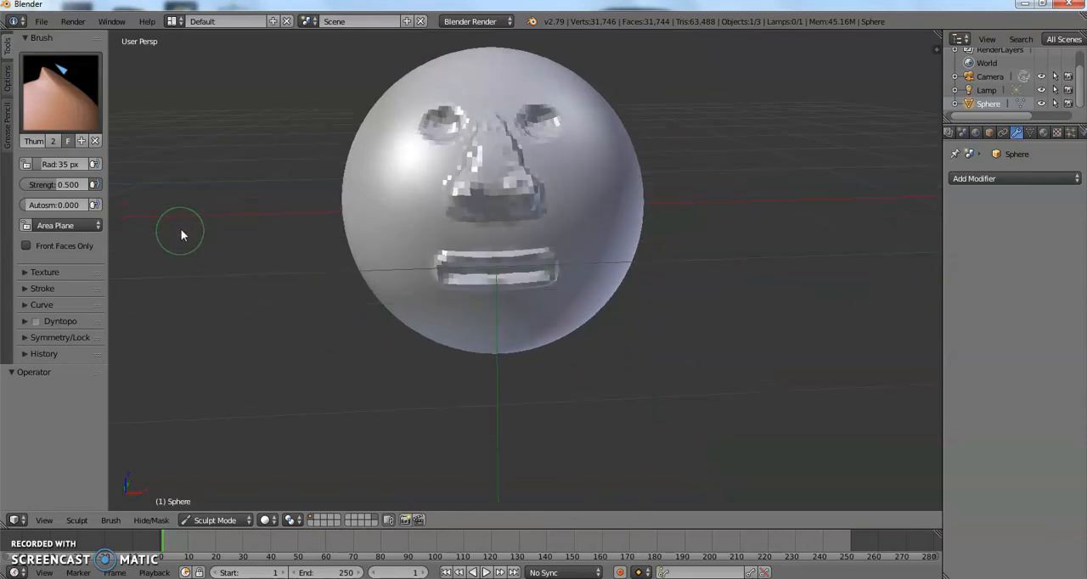
Switch the sphere to Edit Mode and circle-select a patch of vertices low on each side of the head.
left_click(217, 522)
left_click(224, 491)
middle_click_drag(298, 381, 433, 364)
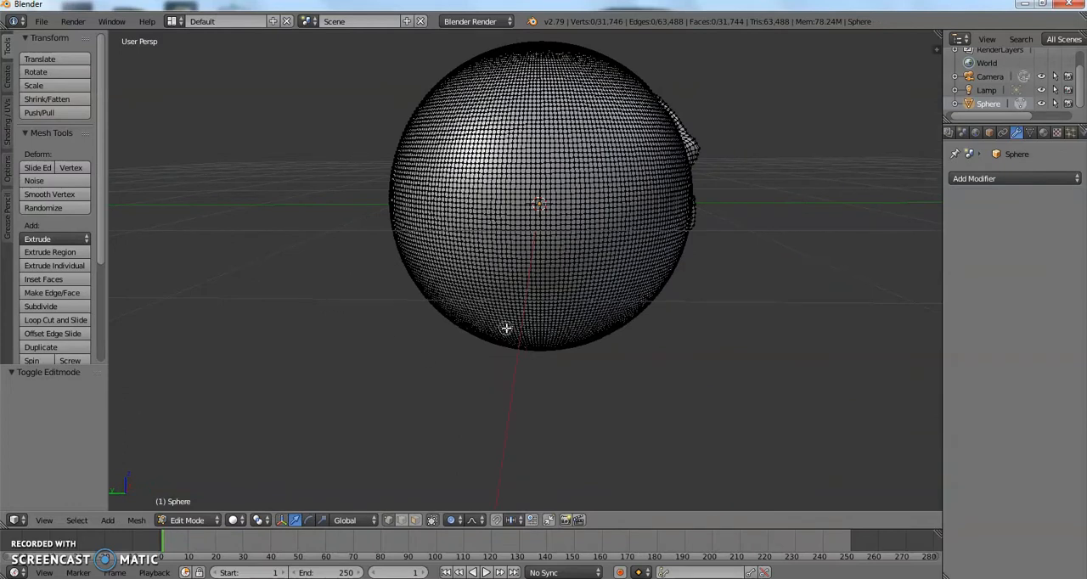
key("c")
left_click_drag(500, 319, 557, 329)
middle_click_drag(587, 308, 291, 247)
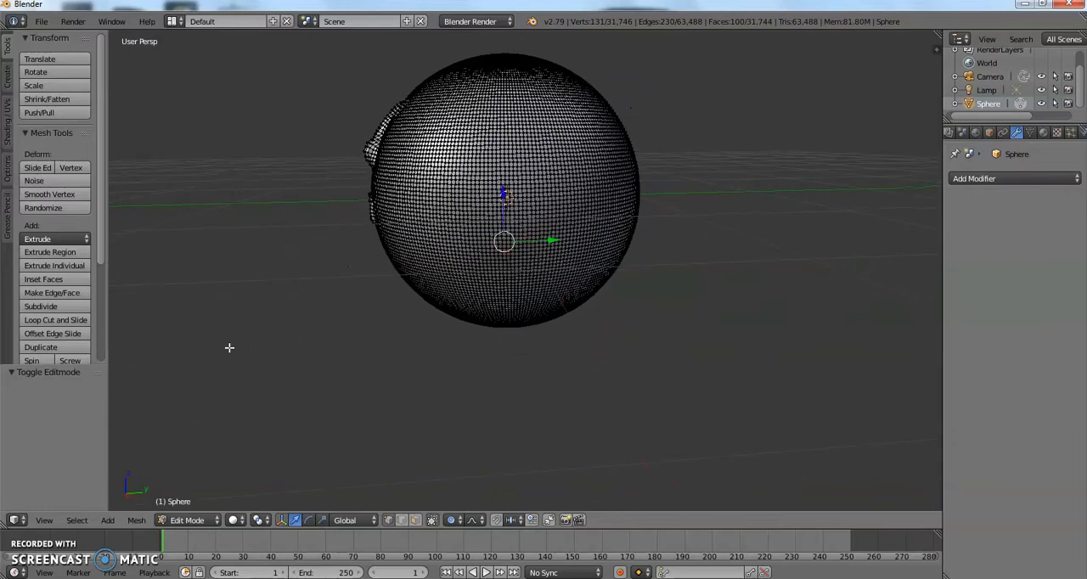
mouse_move(556, 297)
left_mouse_down()
mouse_move(499, 299)
mouse_move(531, 301)
left_mouse_up()
middle_click_drag(530, 301, 665, 299)
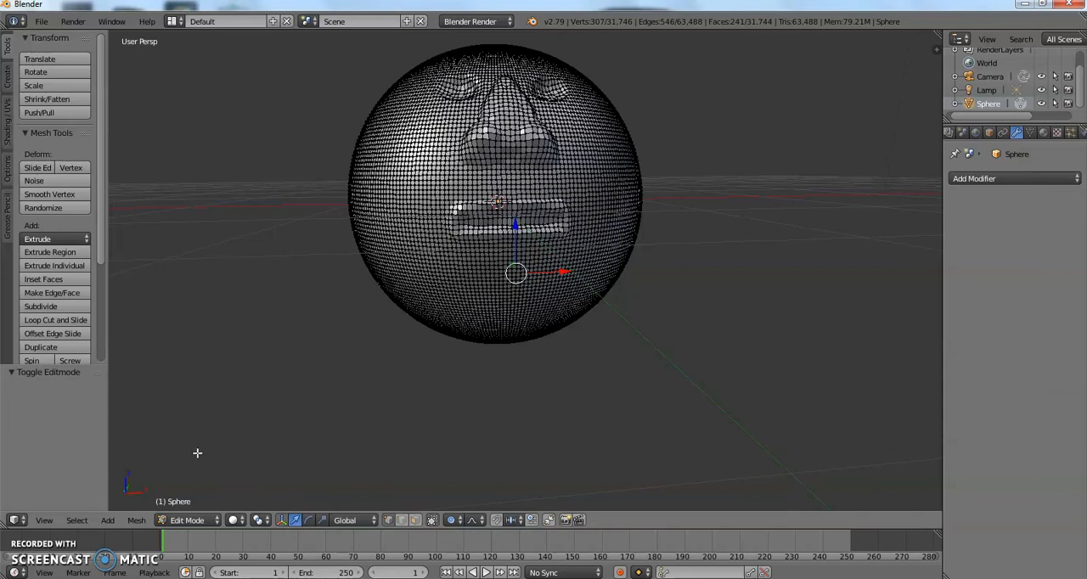
Scale the two selected side patches by 0.759 along the X axis to narrow the jaw, and deselect everything.
left_click(322, 520)
left_click_drag(564, 276, 550, 284)
middle_click_drag(550, 284, 697, 281)
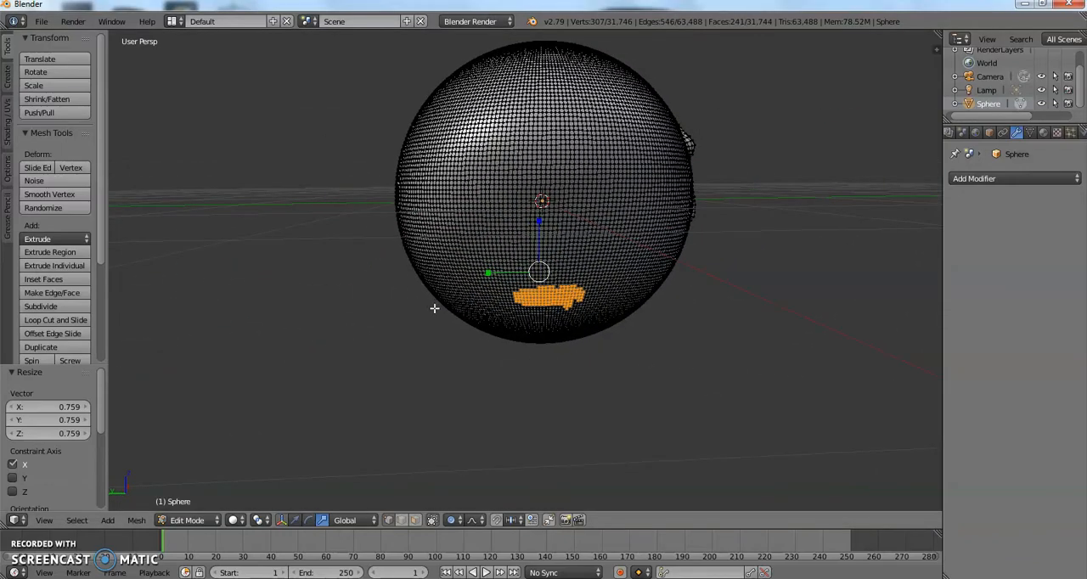
key("a")
Circle-select a vertical strip at the back of the head, move it inward along the Y axis, and deselect everything.
middle_click_drag(434, 308, 580, 314)
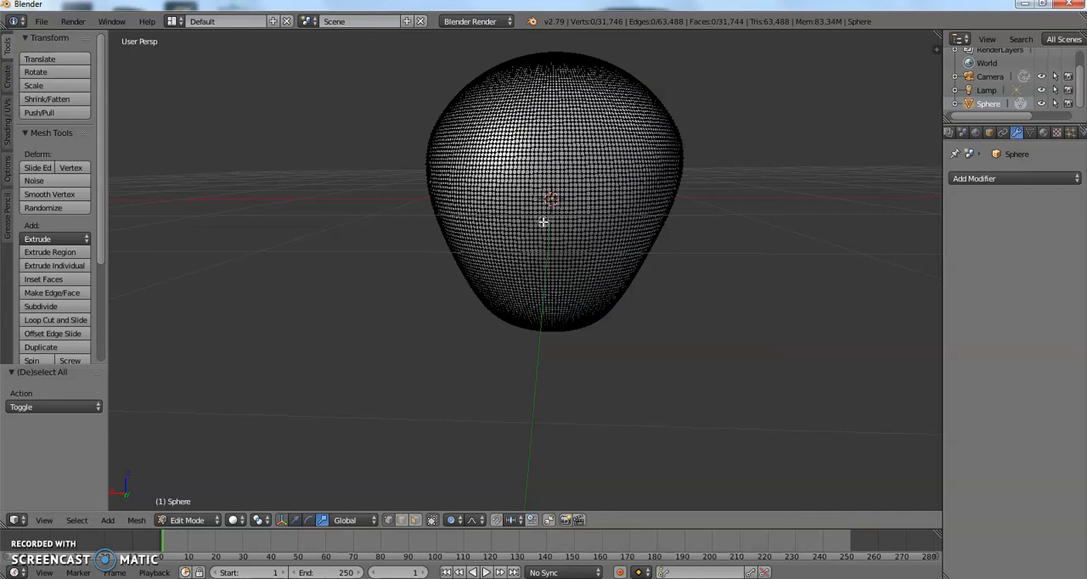
left_click_drag(546, 227, 543, 291)
middle_click_drag(610, 218, 481, 219)
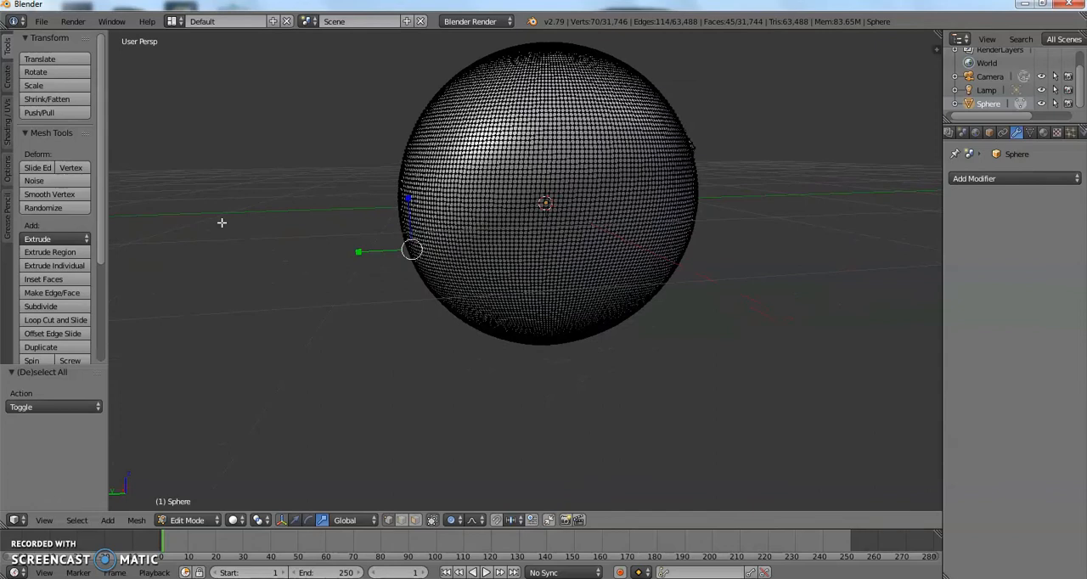
left_click(295, 520)
left_click_drag(365, 257, 467, 261)
key("a")
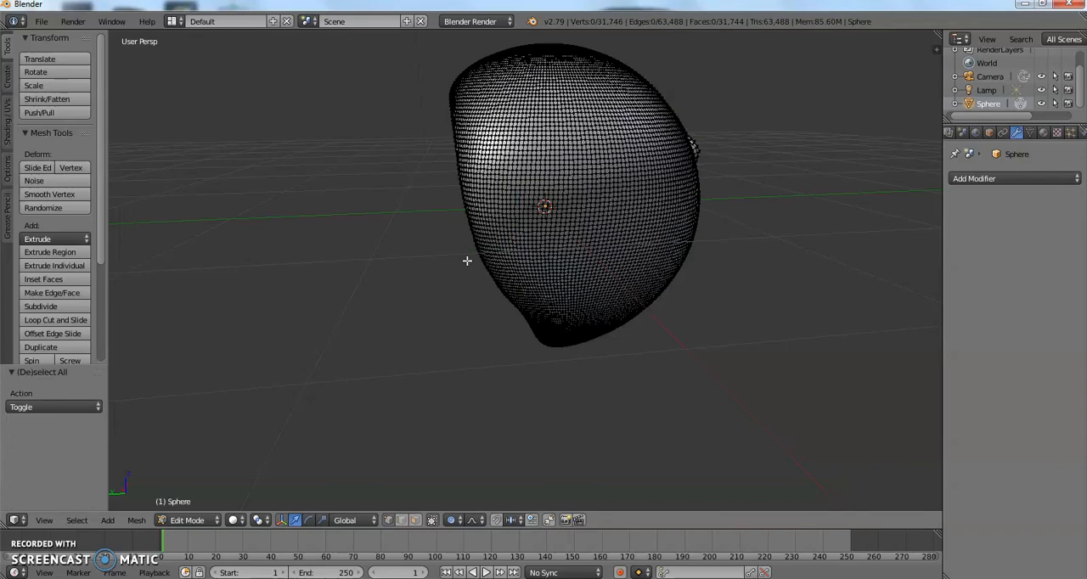
Circle-select a patch near each side edge of the head's back, move both inward along the Y axis, and deselect everything.
middle_click_drag(476, 264, 606, 247)
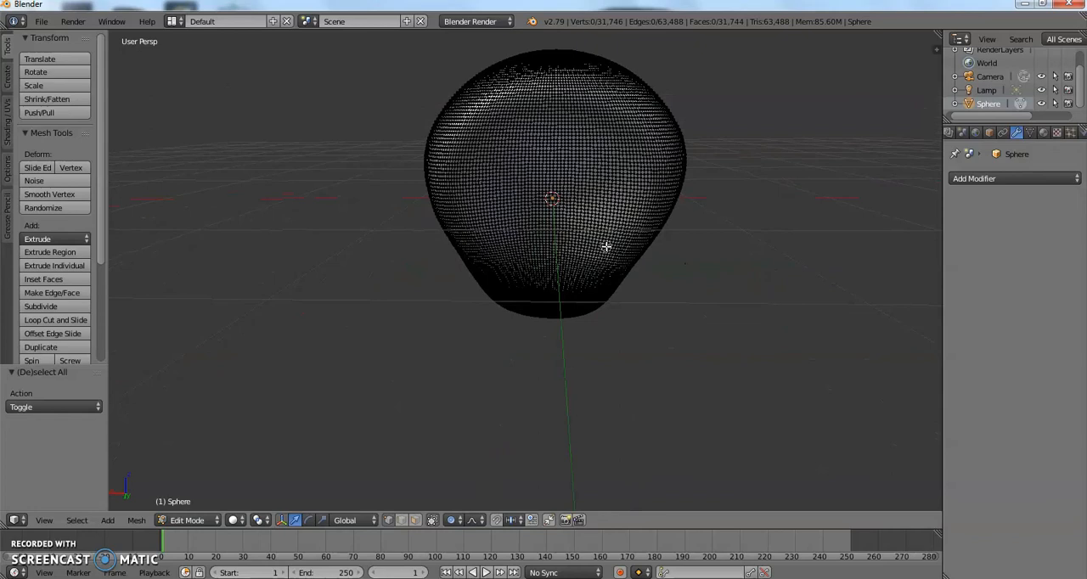
mouse_move(483, 178)
left_mouse_down()
mouse_move(444, 172)
mouse_move(446, 214)
left_mouse_up()
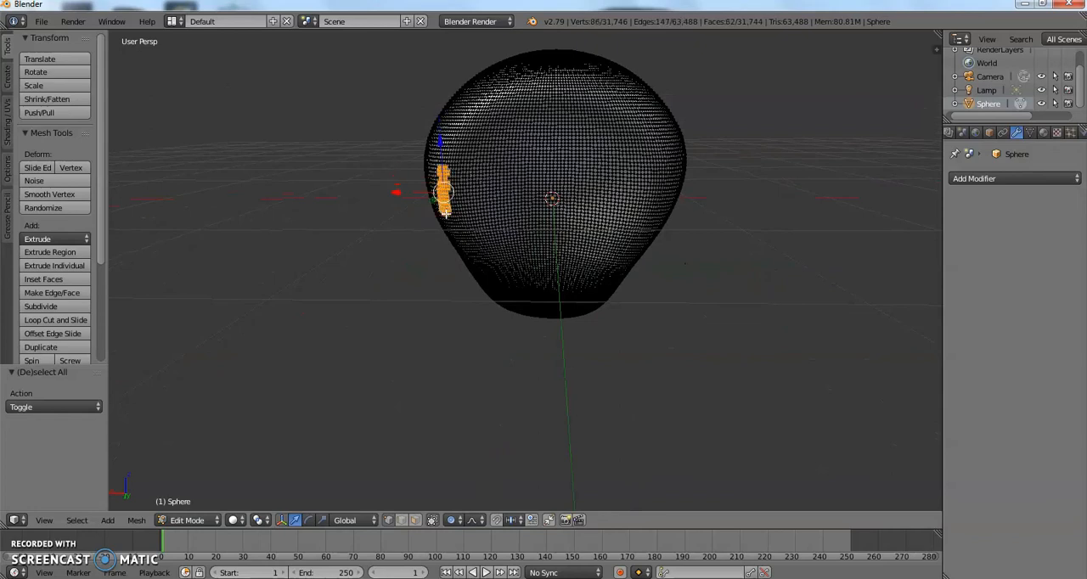
left_click_drag(658, 182, 657, 210)
middle_click_drag(657, 211, 541, 206)
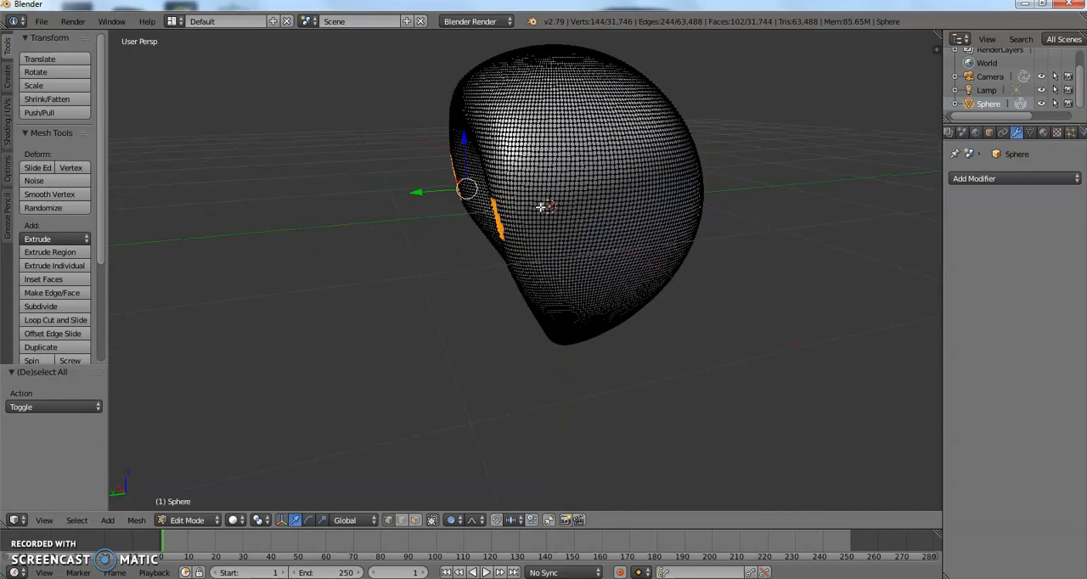
key("g")
key("y")
left_click(432, 196)
middle_click_drag(432, 195, 530, 238)
key("a")
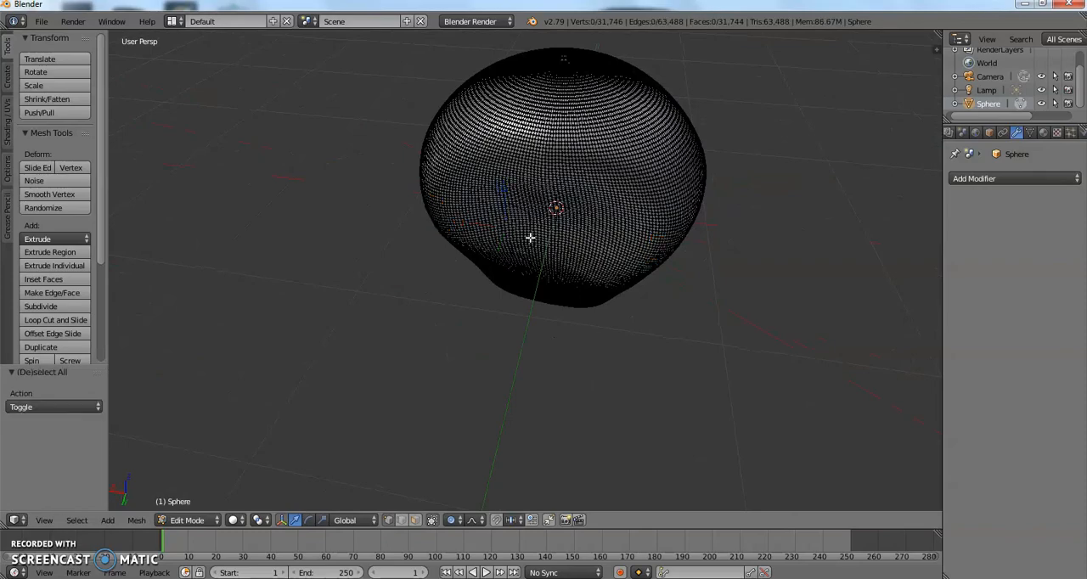